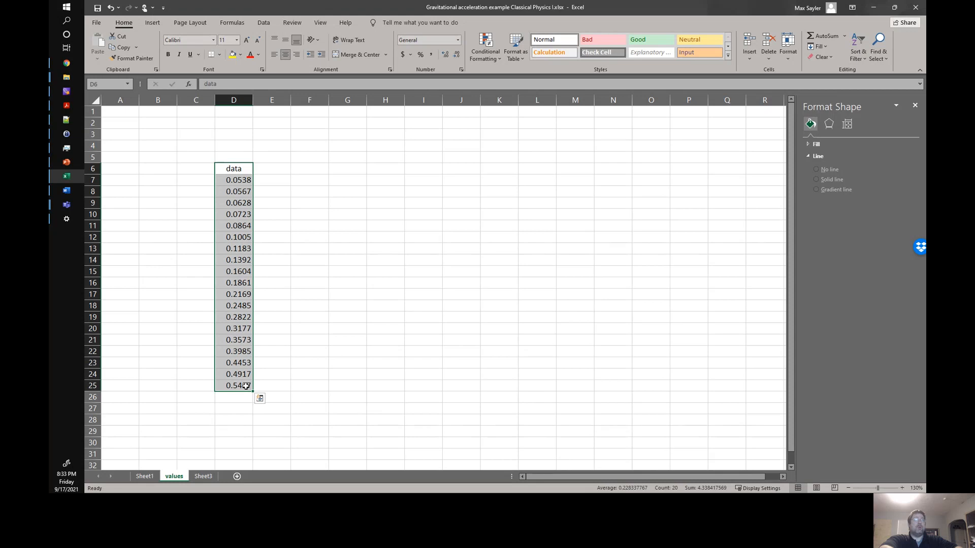
Copy the data values in D7:D25 of the values sheet into Sheet3, starting at cell G9
click(307, 386)
drag(233, 182, 245, 393)
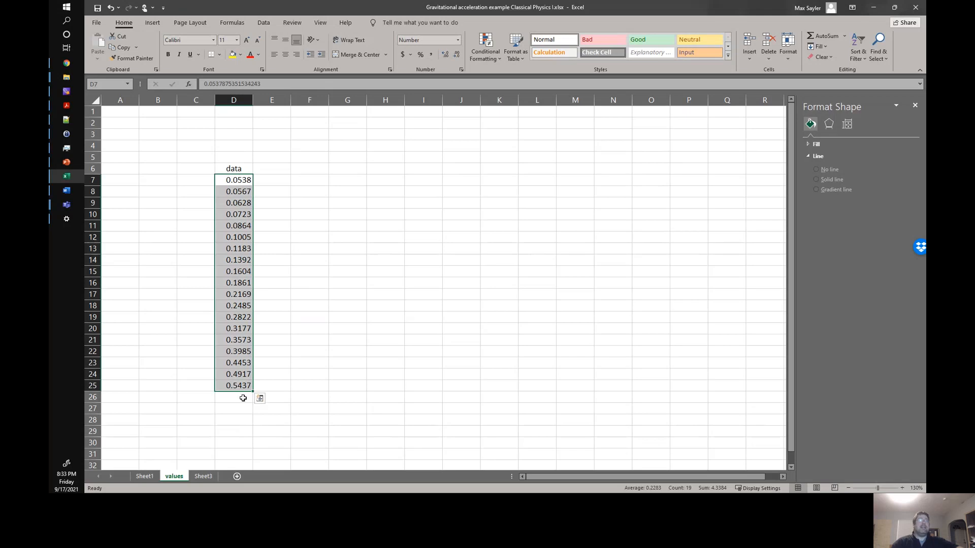
right_click(237, 253)
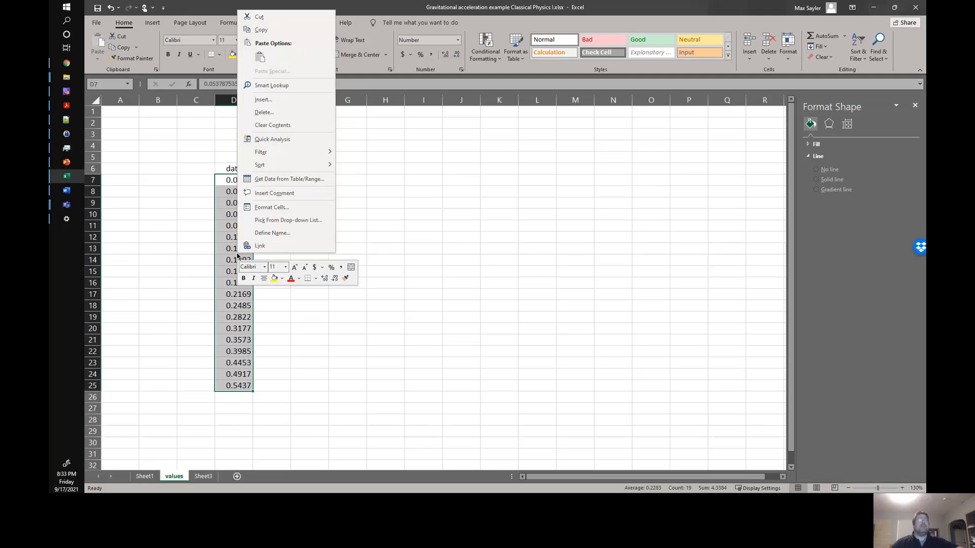
click(261, 29)
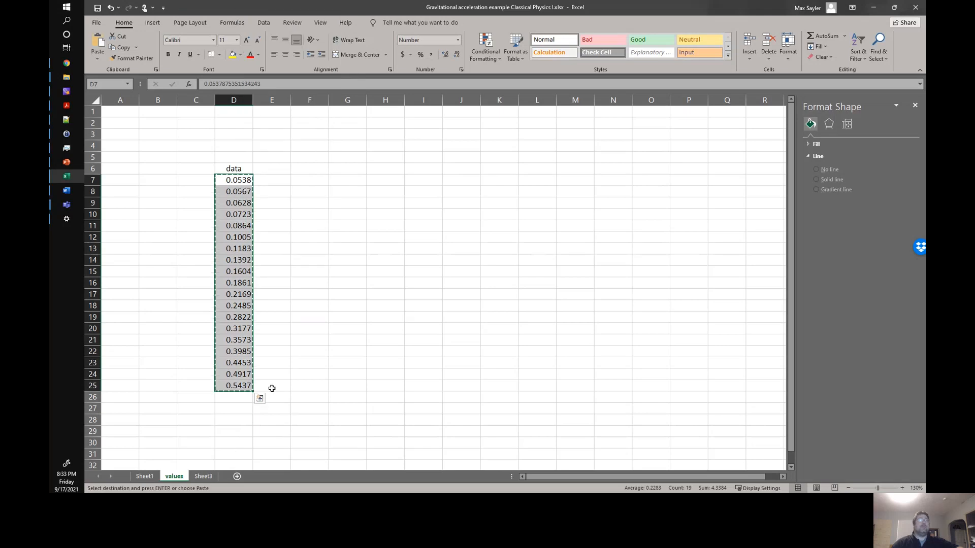
click(204, 476)
click(336, 200)
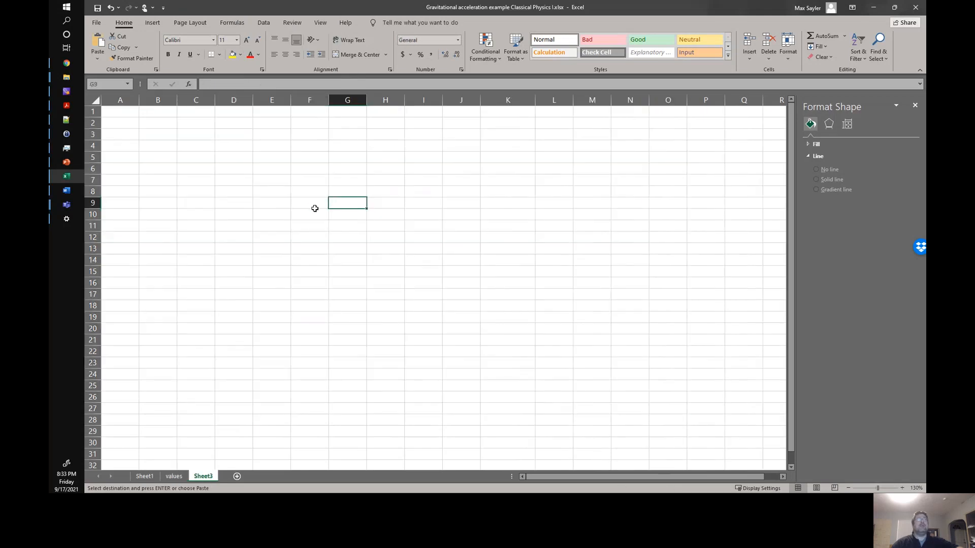
click(312, 211)
click(339, 200)
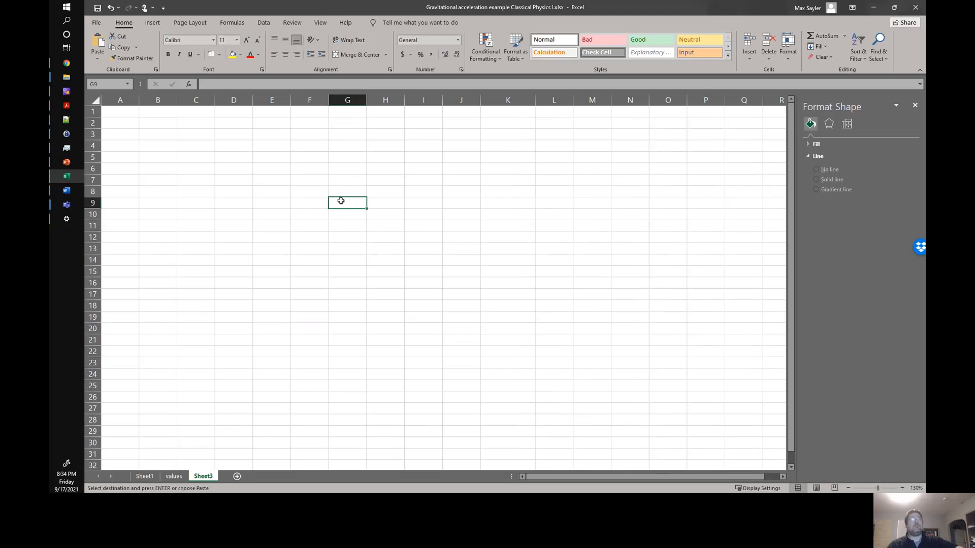
key(ctrl+v)
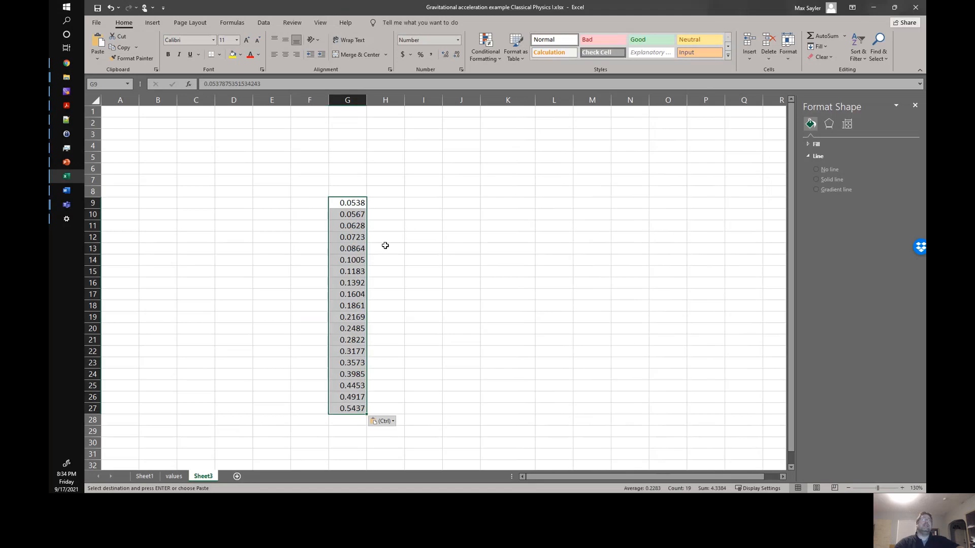
Add the header "y [m]" in G8 above the pasted values
click(348, 193)
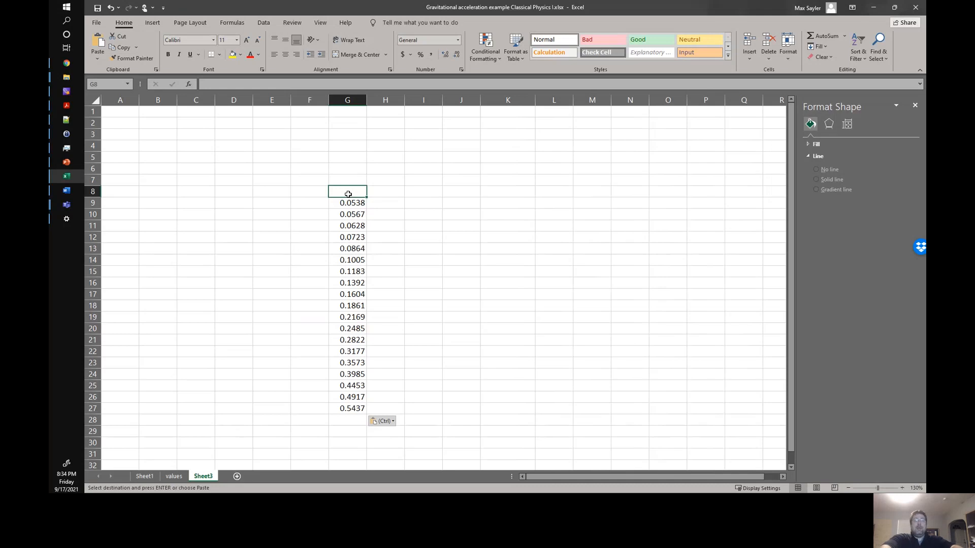
text(y [)
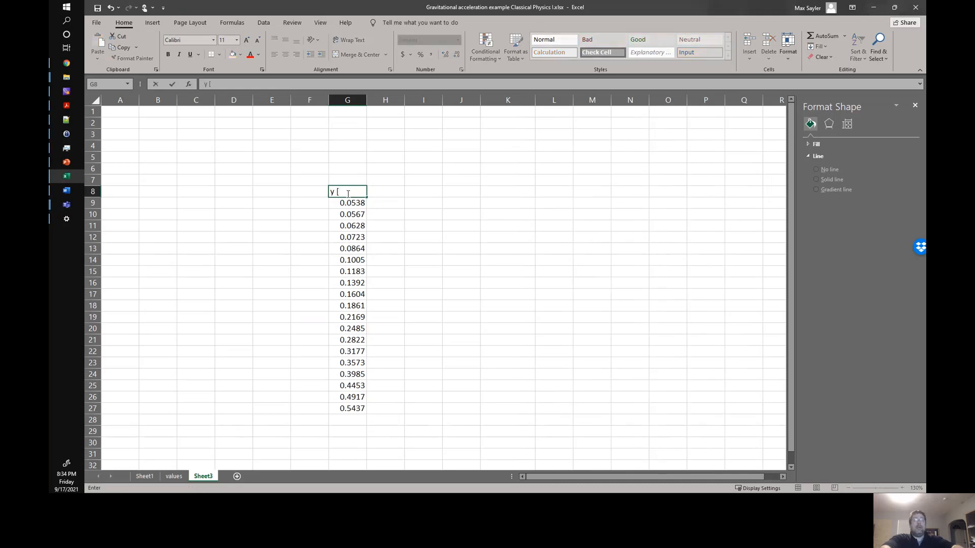
text(n])
text(])
key(Return)
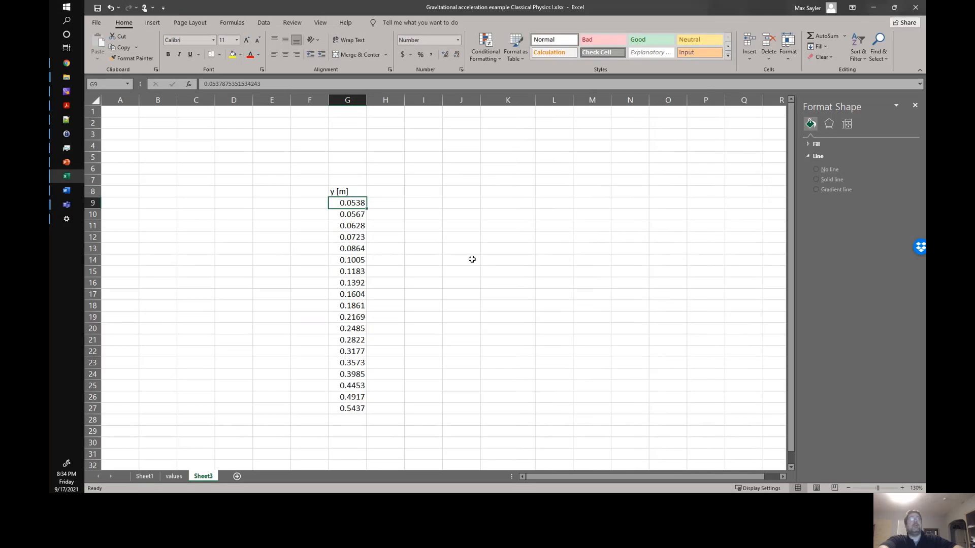
Enter the header "dot #" in cell E8, two columns before the y values
click(341, 191)
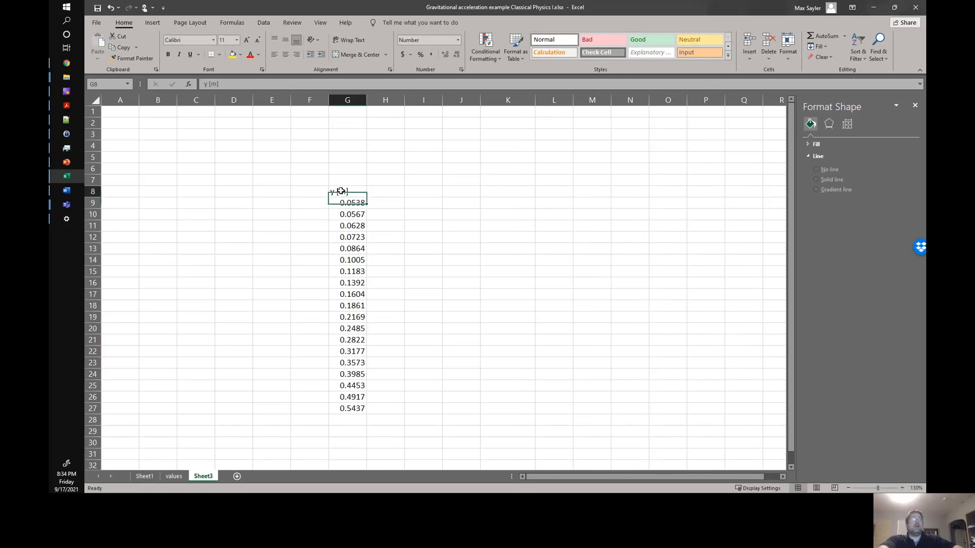
click(306, 190)
click(285, 192)
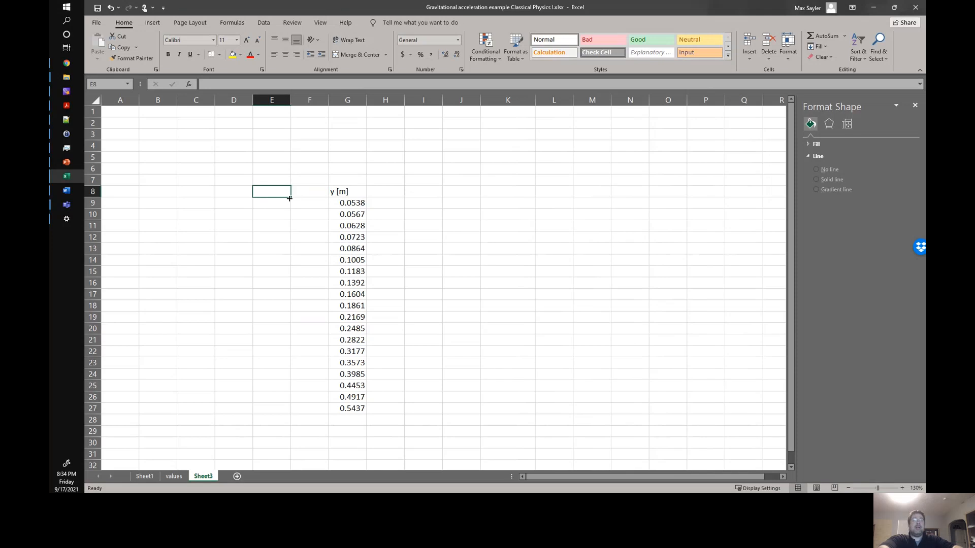
text(d)
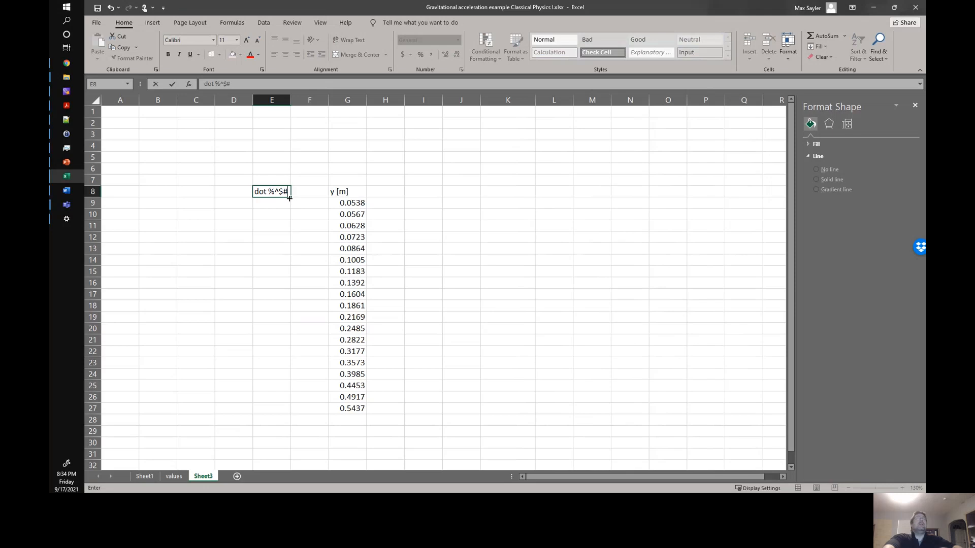
text(ot %^$#)
key(BackSpace)
key(BackSpace)
key(BackSpace)
key(BackSpace)
text(#)
key(Return)
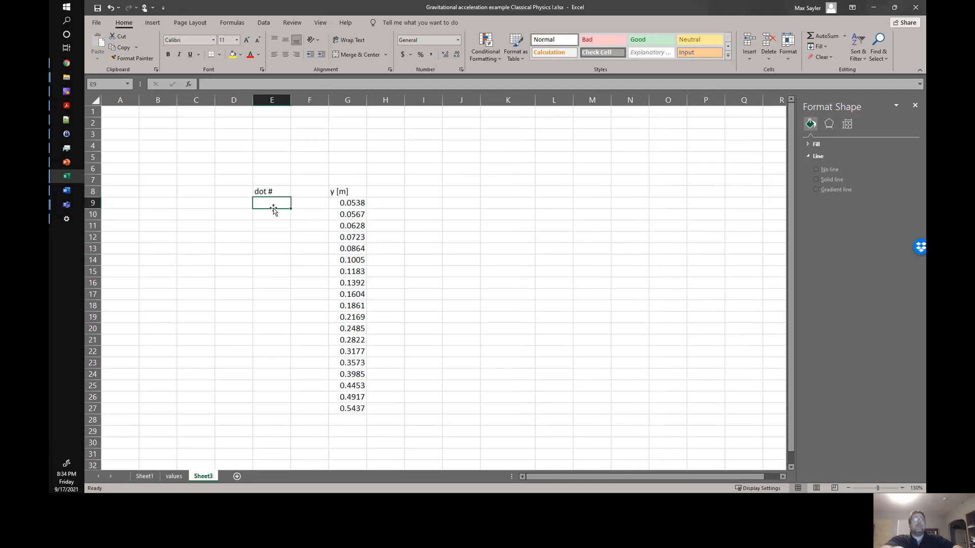
Enter the dot numbers 1, 2 and 3 in cells E9 to E11
text(1)
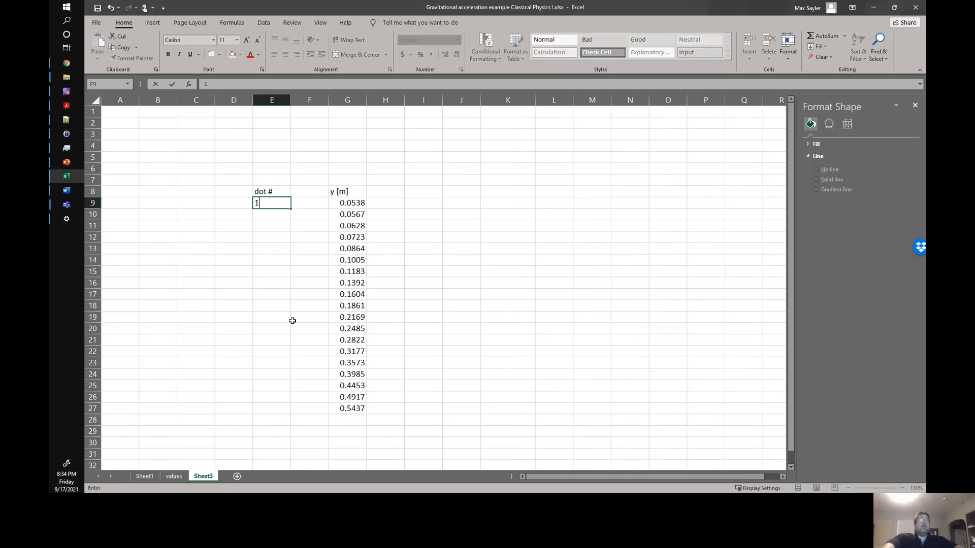
key(Return)
text(2)
key(Return)
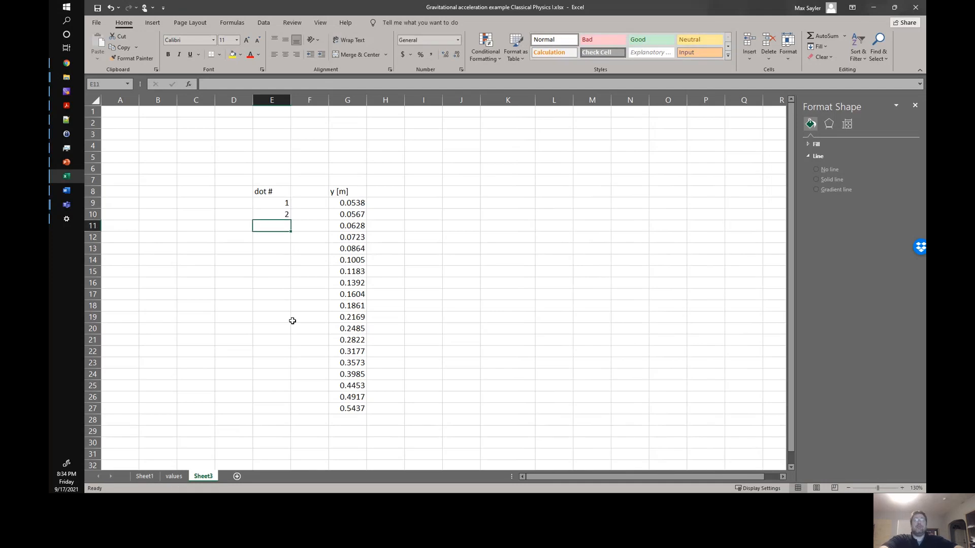
text(3)
key(Return)
Replace the number in E10 with the formula =E9+1 and fill it down to E27
key(Up)
key(Up)
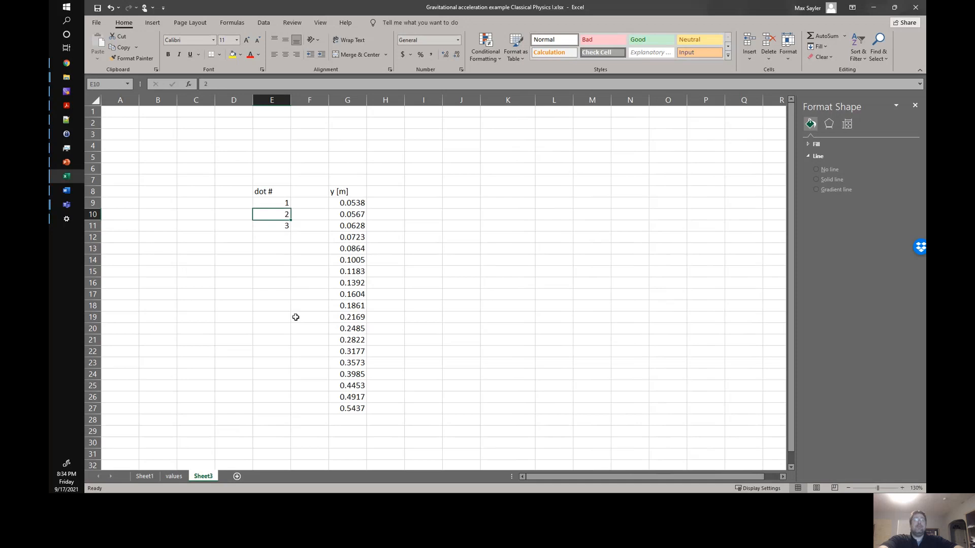
text(=)
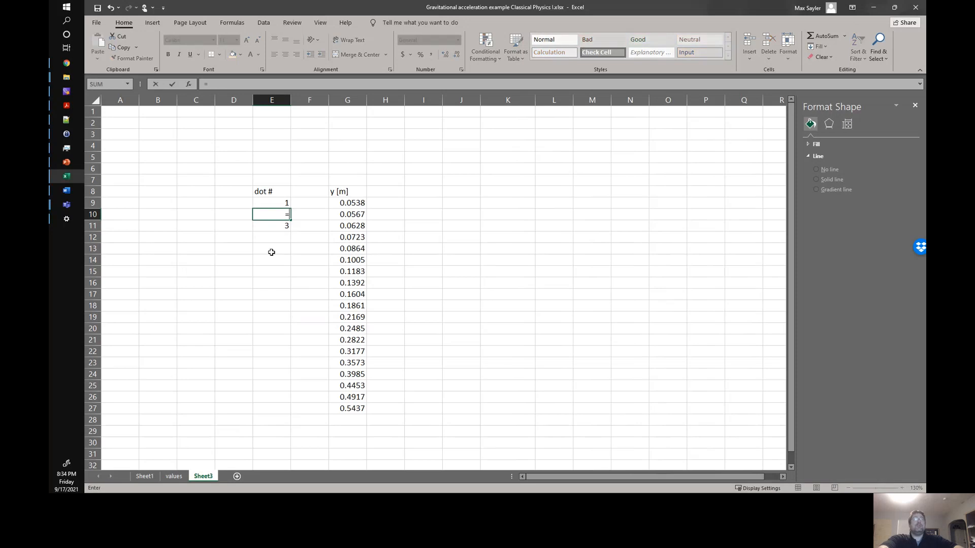
click(277, 203)
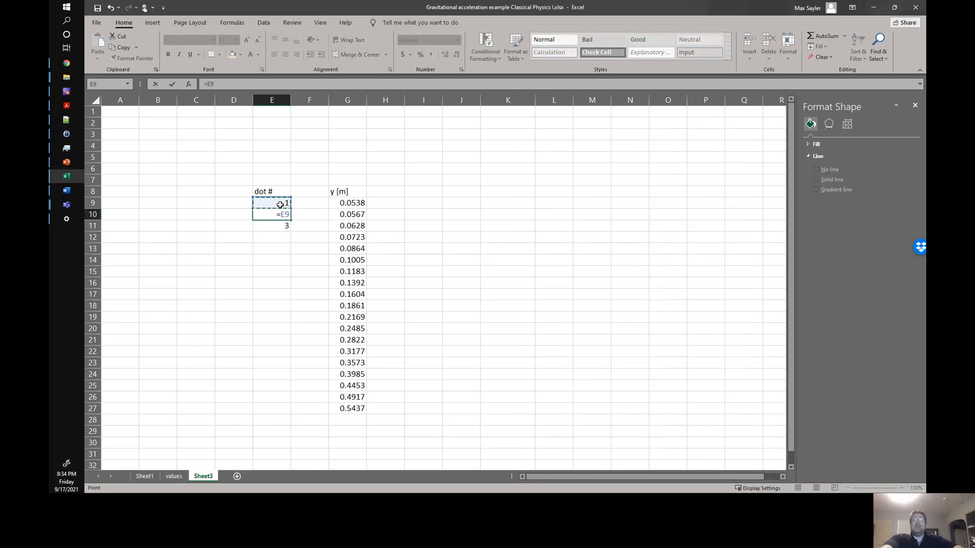
text(+1)
key(Return)
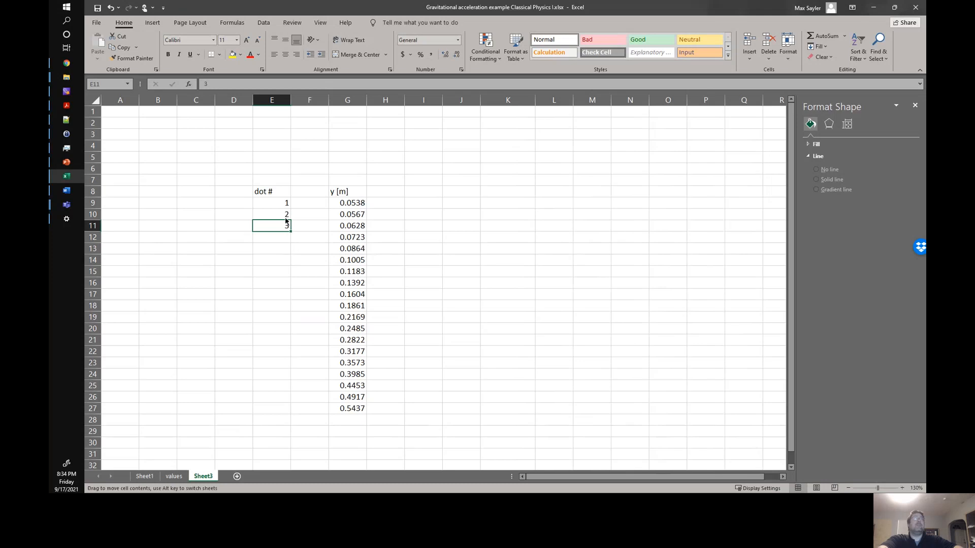
key(Up)
drag(290, 221, 287, 413)
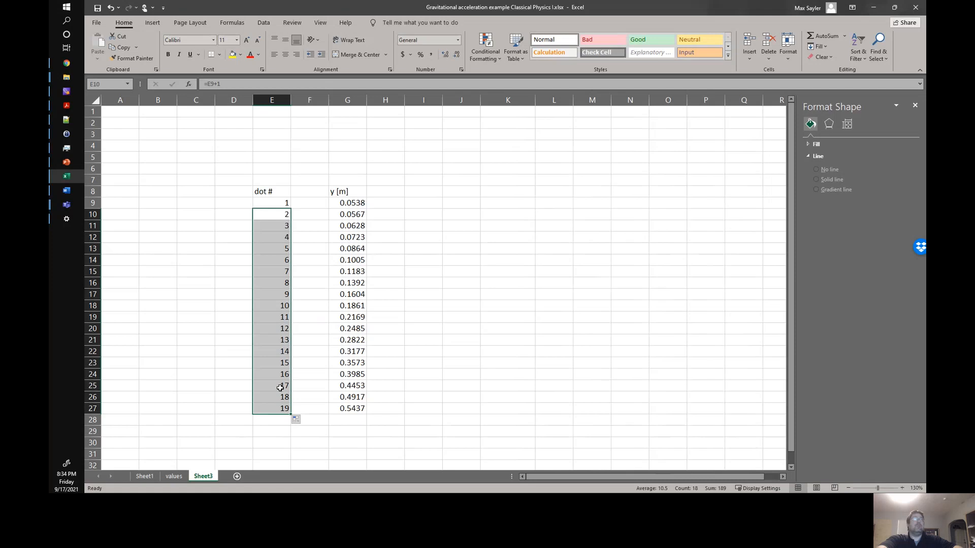
Add the header "time [s]" in F8, between the dot number and y columns
click(303, 259)
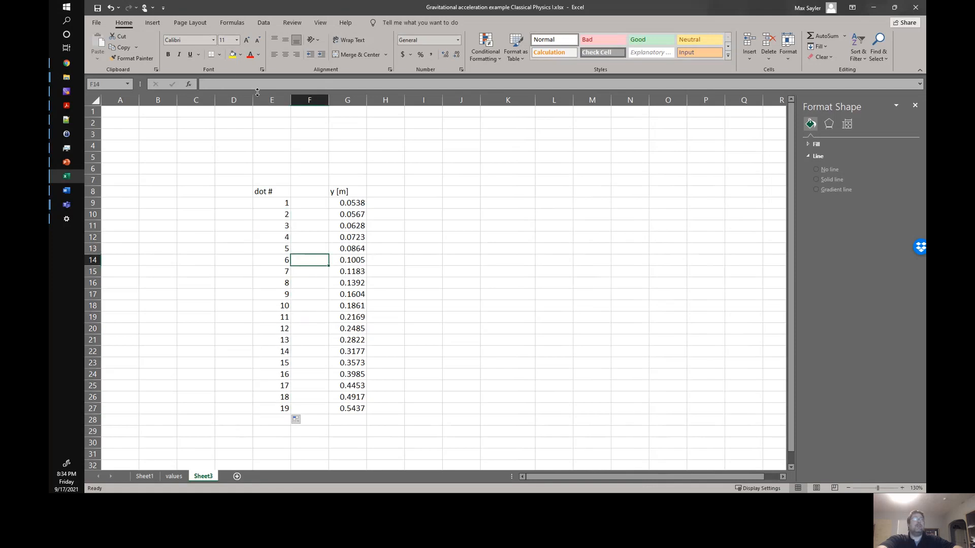
click(298, 192)
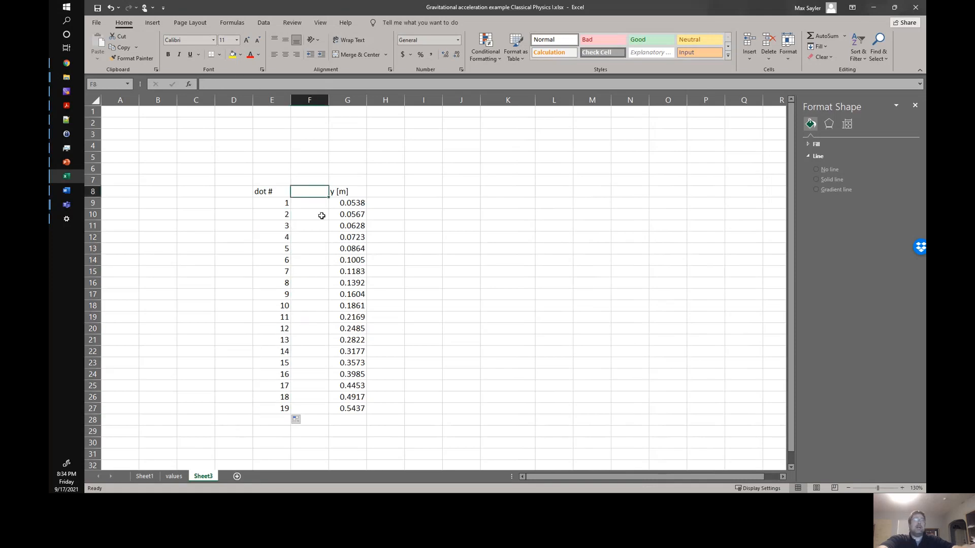
text(time)
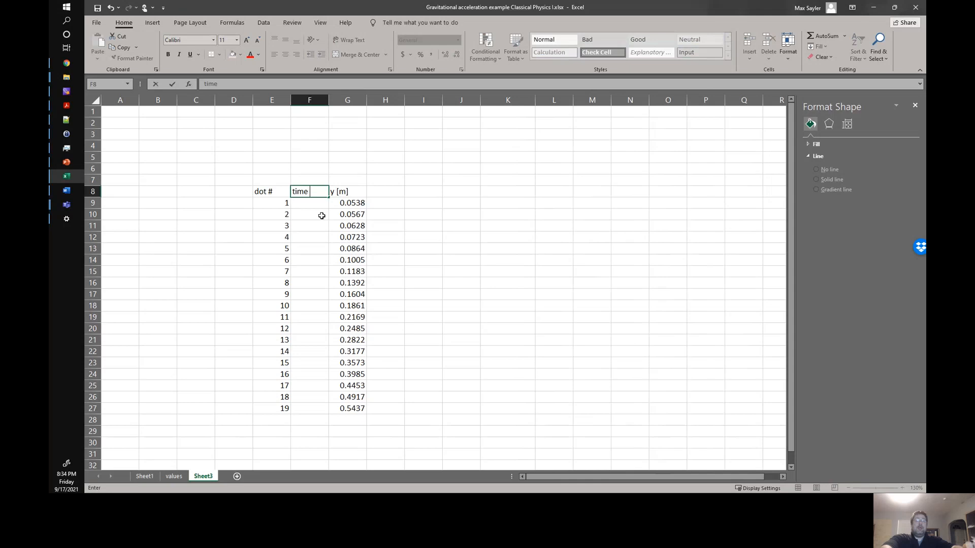
text( [s])
key(Return)
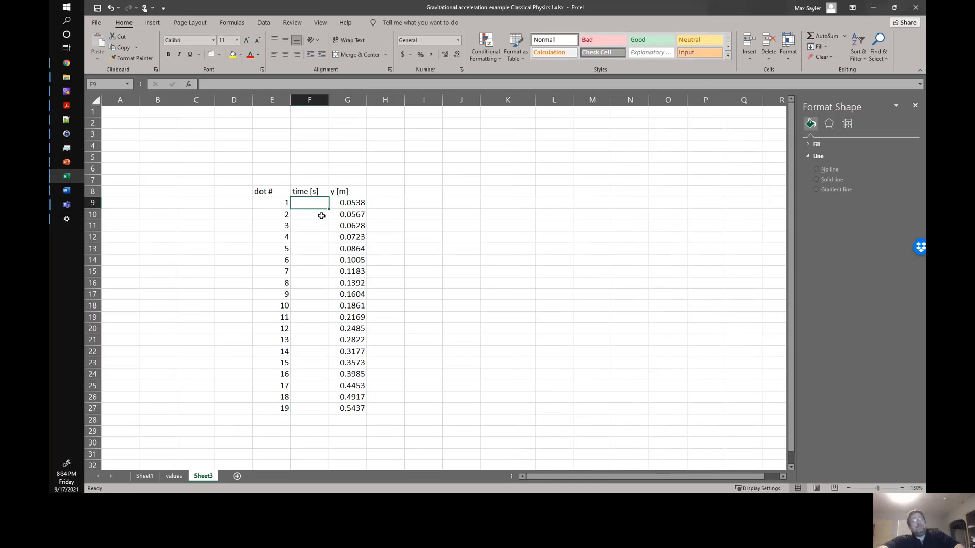
Insert a blank column before the dot number column
right_click(265, 101)
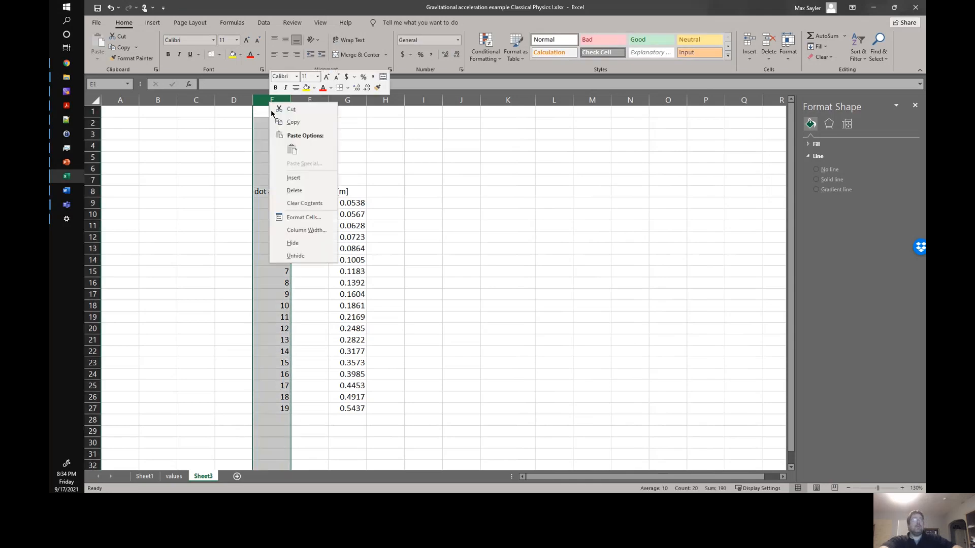
key(Escape)
click(263, 192)
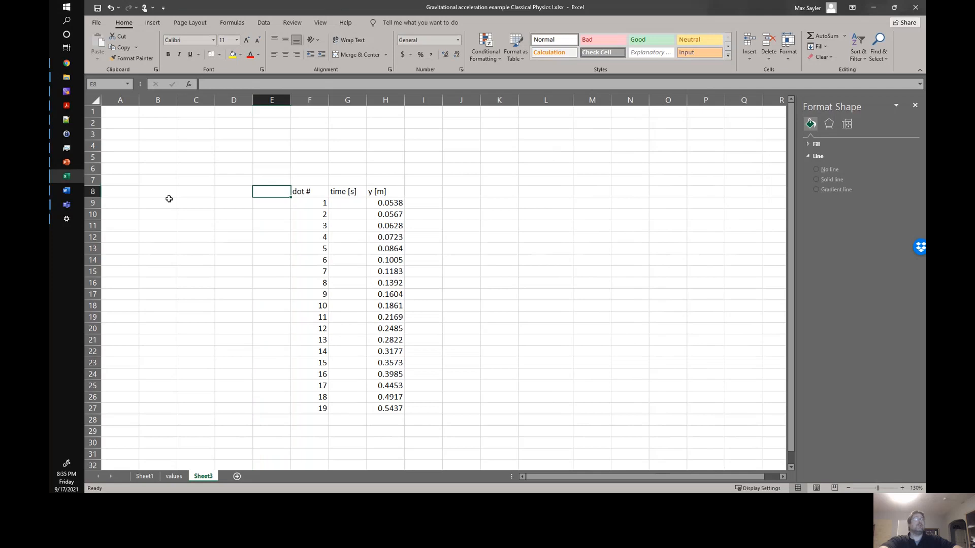
Enter the headers "varriable", "value" and "unit" in cells B7 to D7
click(150, 193)
click(125, 182)
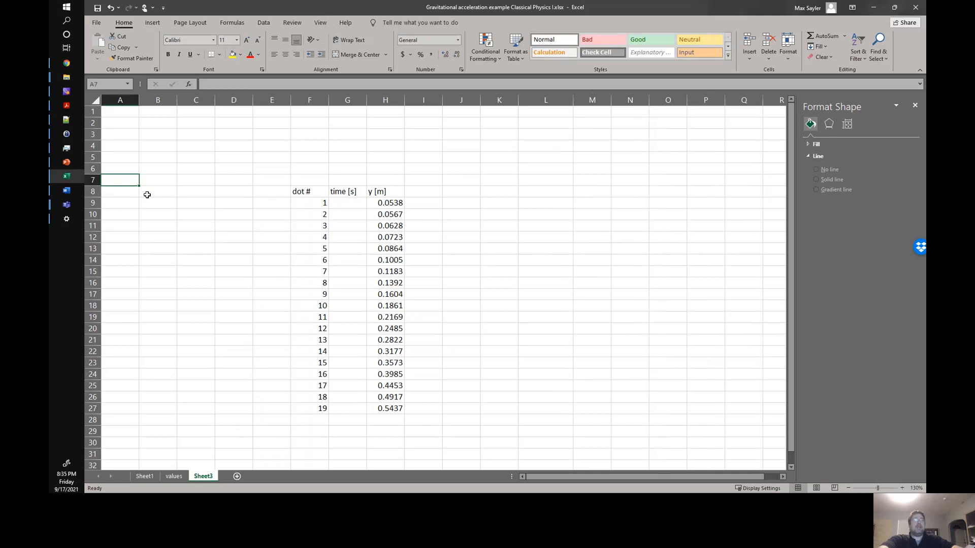
key(Right)
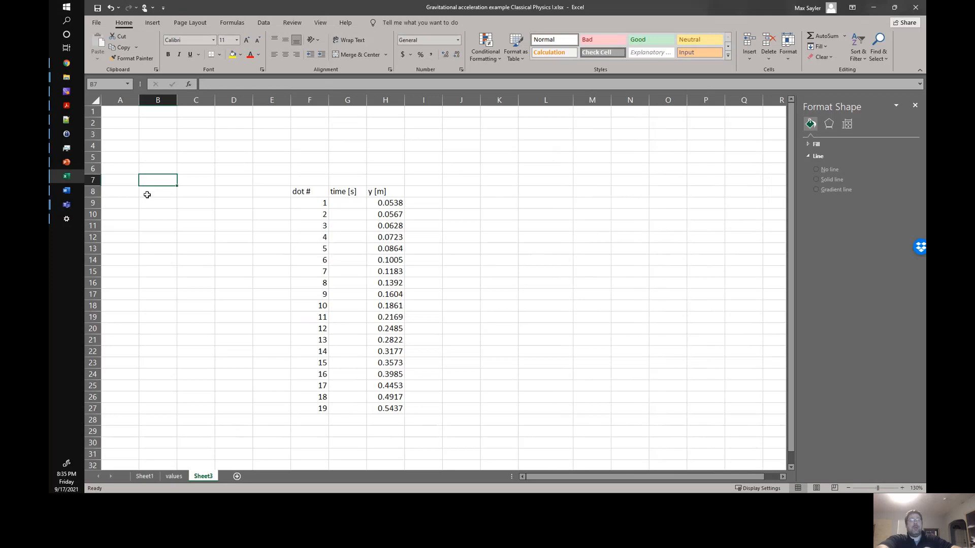
text(varriab)
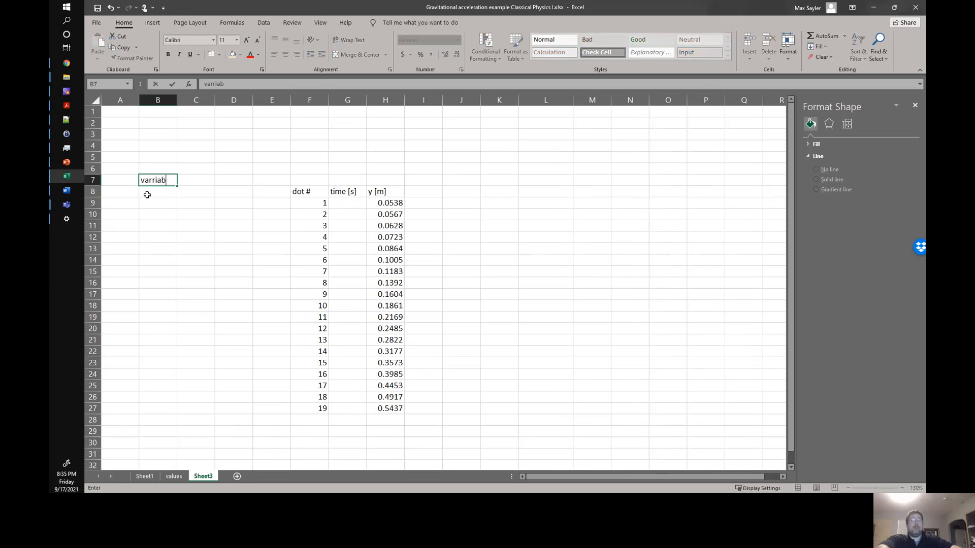
text(le)
key(Tab)
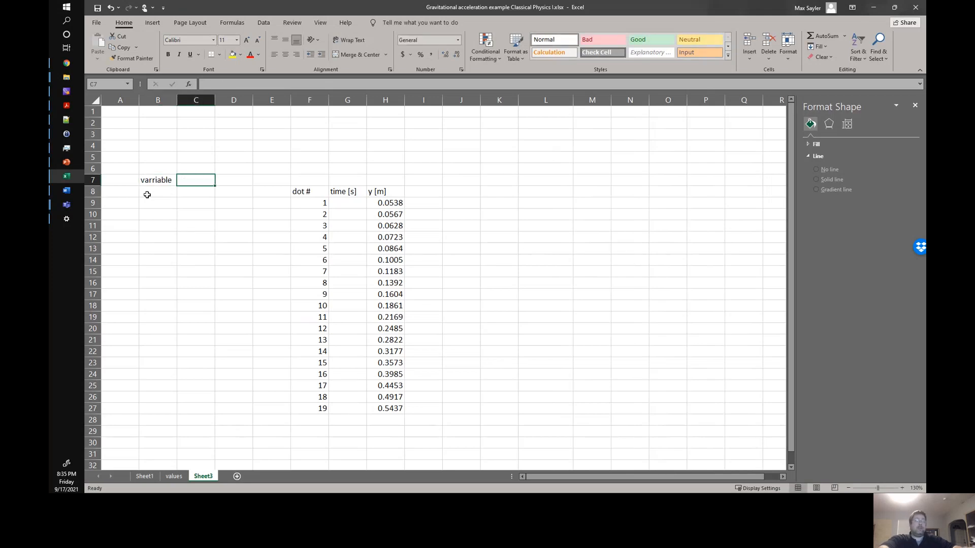
text(value)
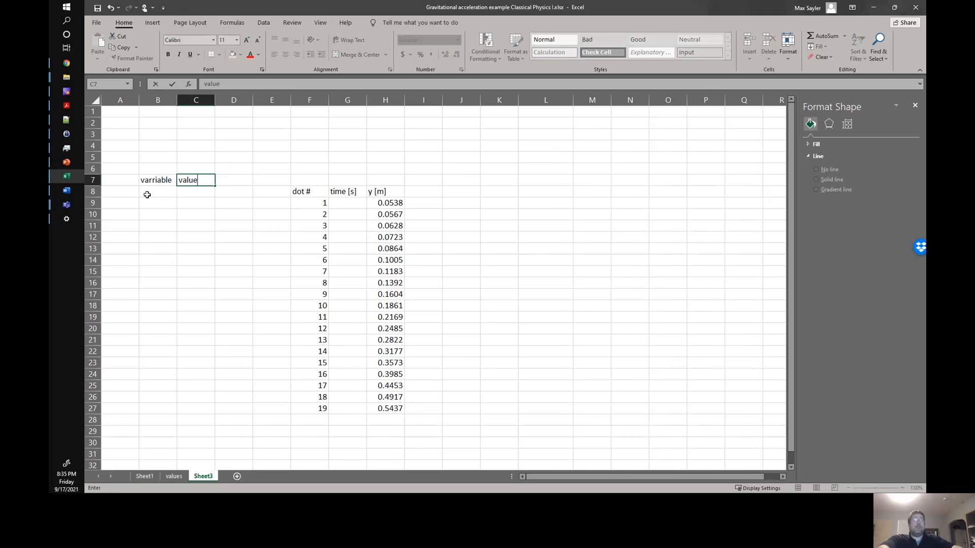
key(Tab)
text(u)
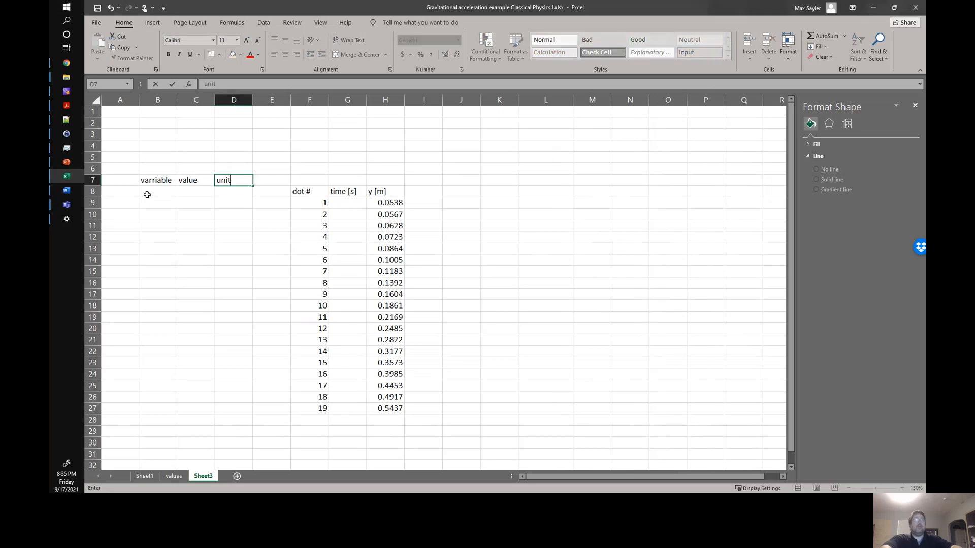
key(Return)
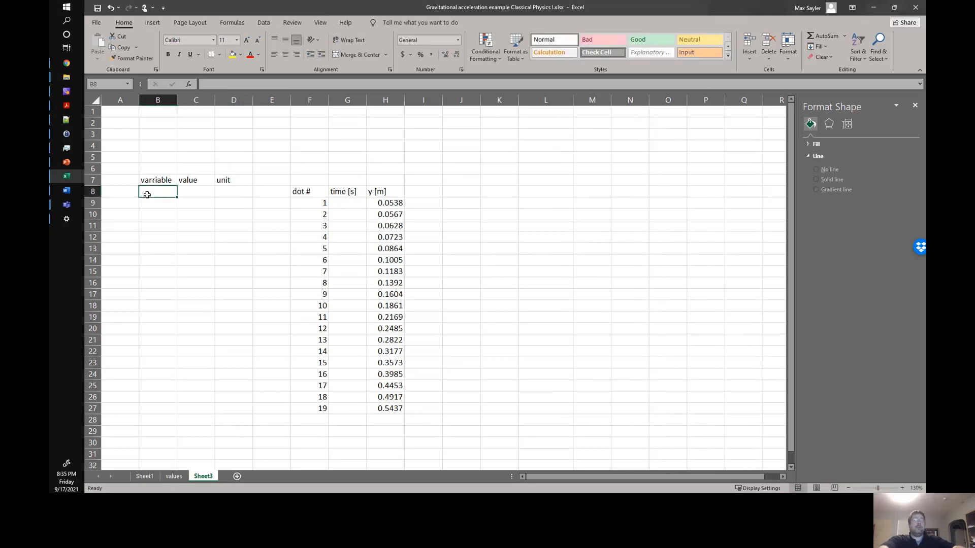
Add a row under the variable headers with "time step" in B8, the formula =1/60 in C8 and unit "s" in D8
text(time step)
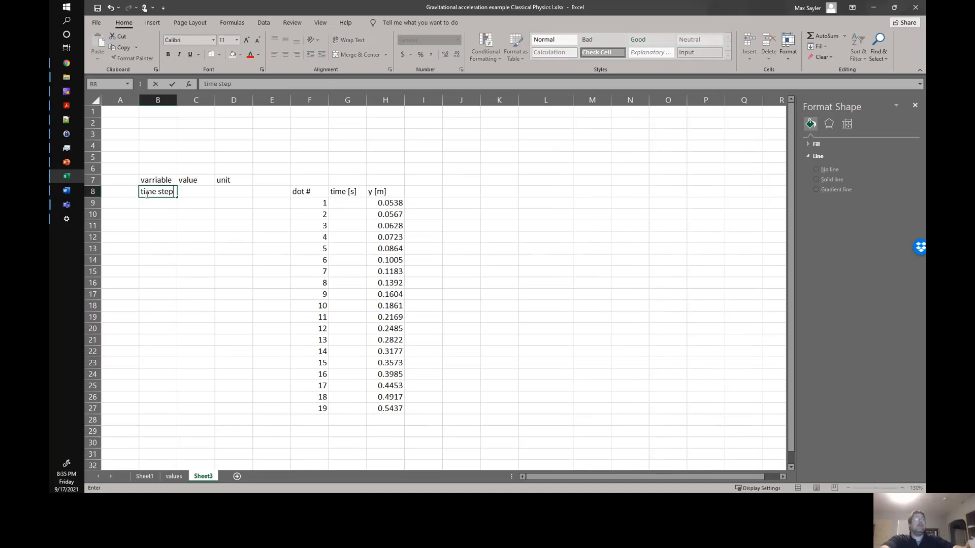
key(Tab)
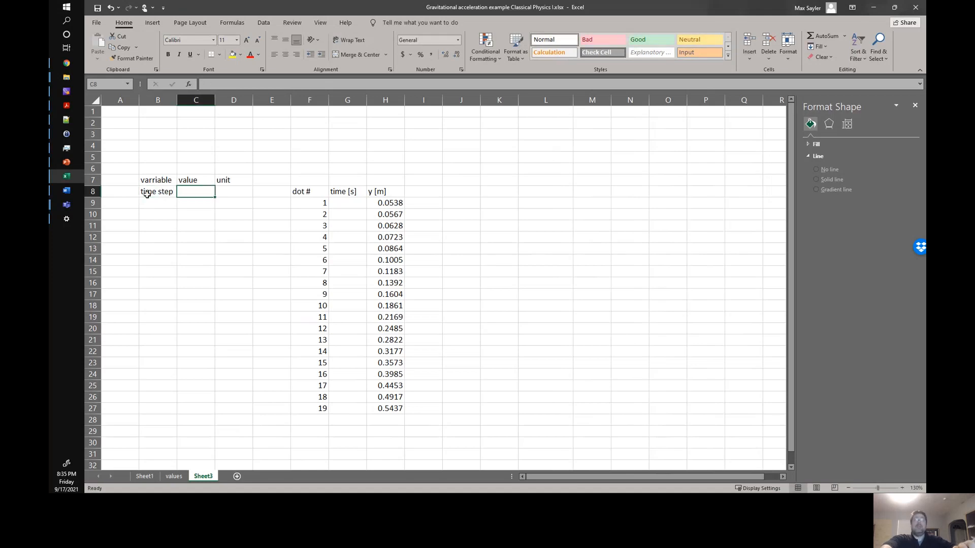
text(=1/)
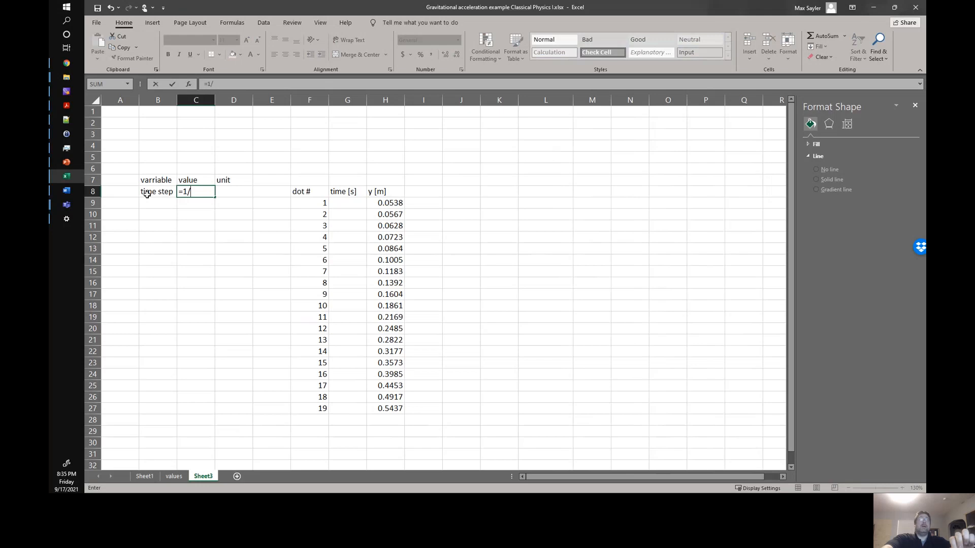
text(60)
key(Tab)
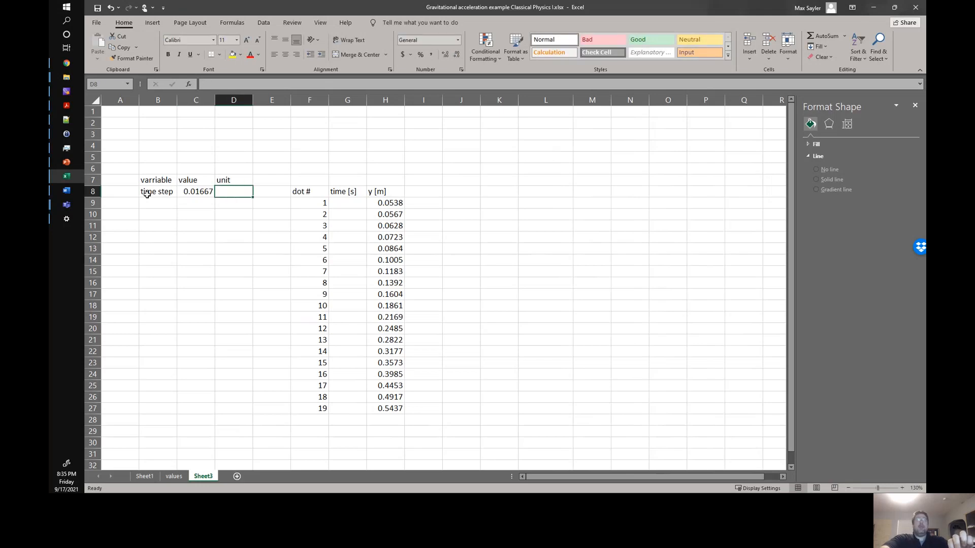
text(s)
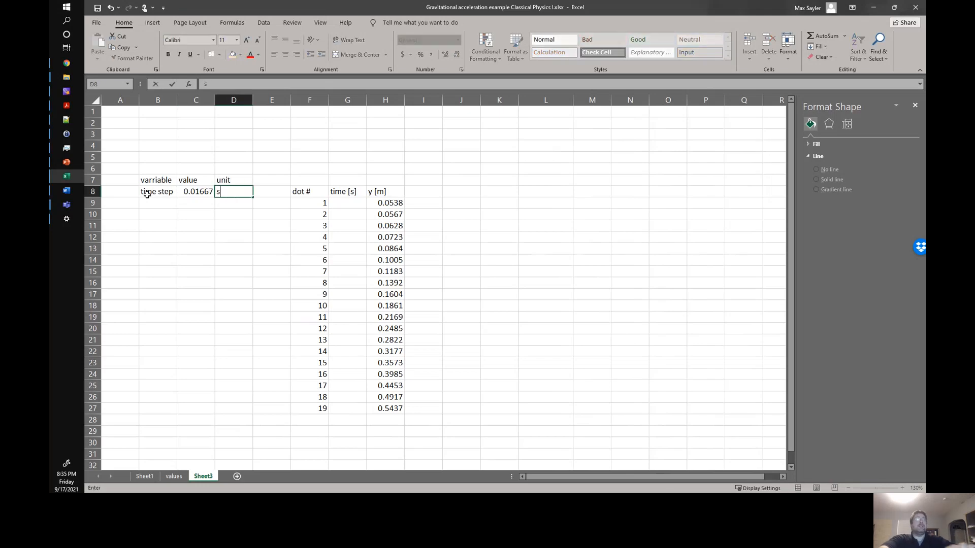
key(Return)
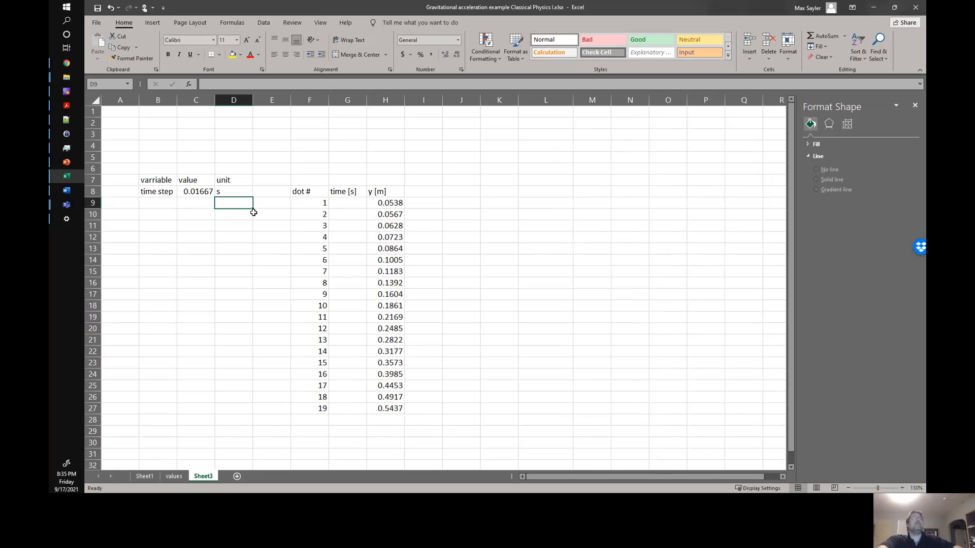
Enter the formula =F9*C8 in G9 and fill it down the time column to G27
click(341, 205)
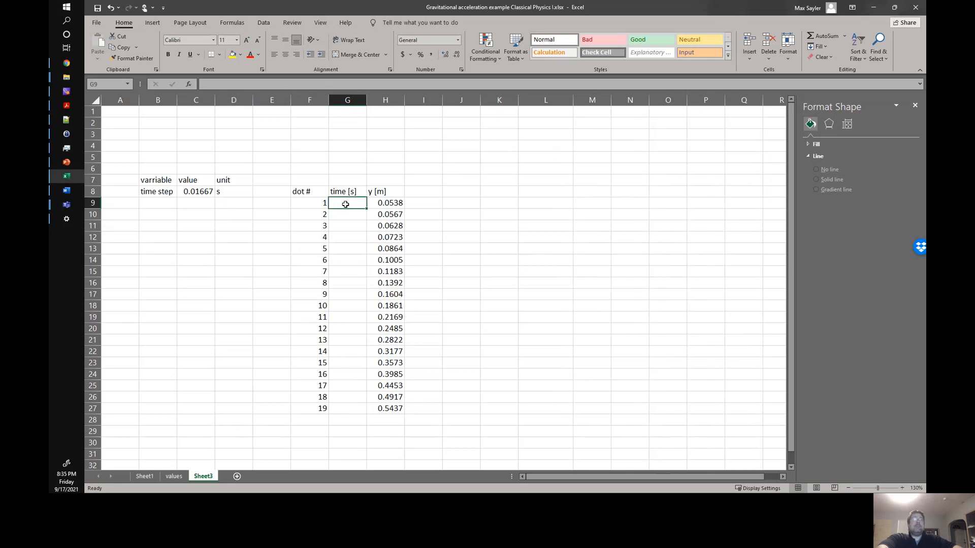
text(=)
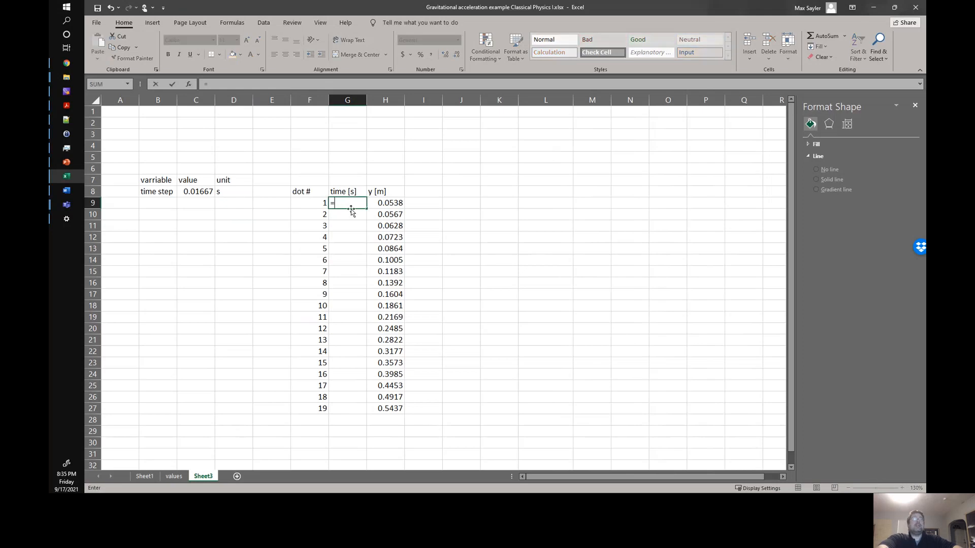
click(313, 203)
text(*)
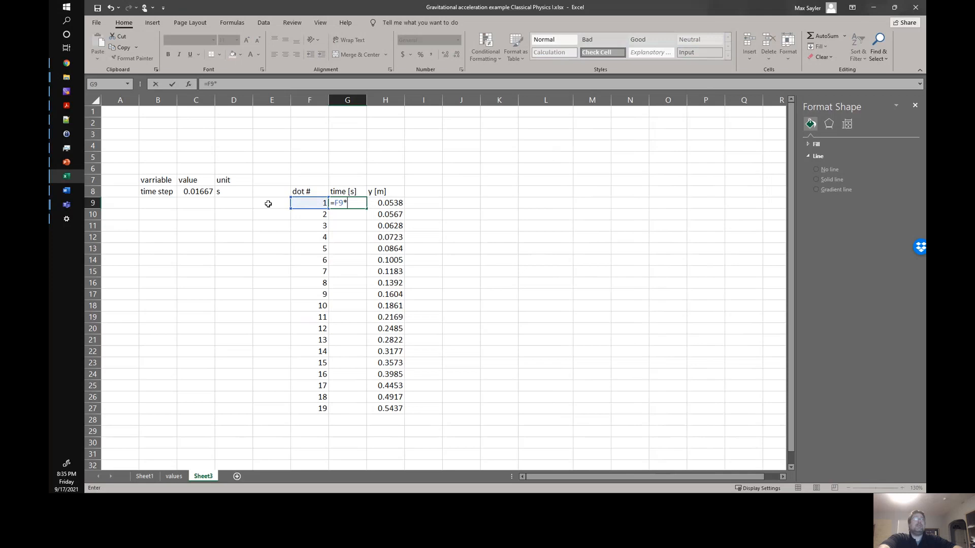
click(197, 192)
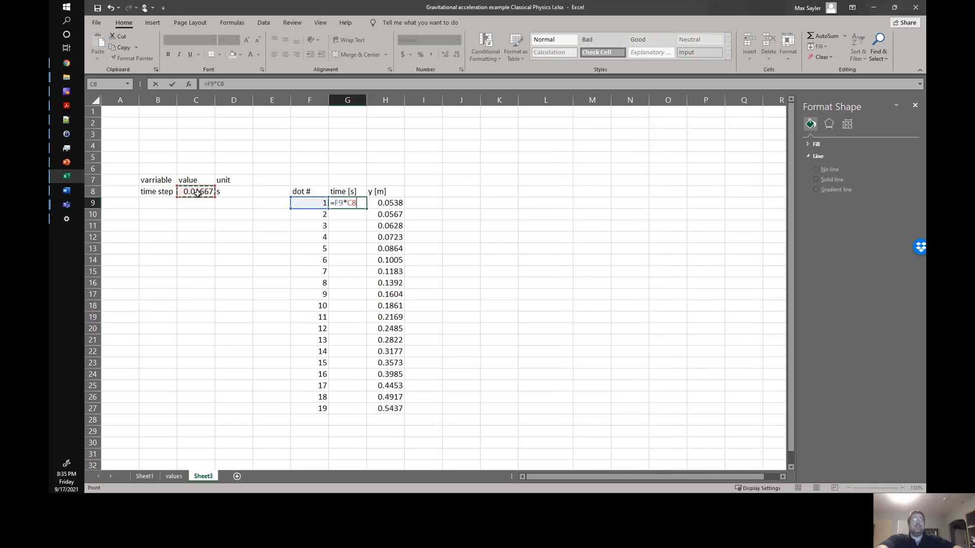
key(Return)
click(336, 204)
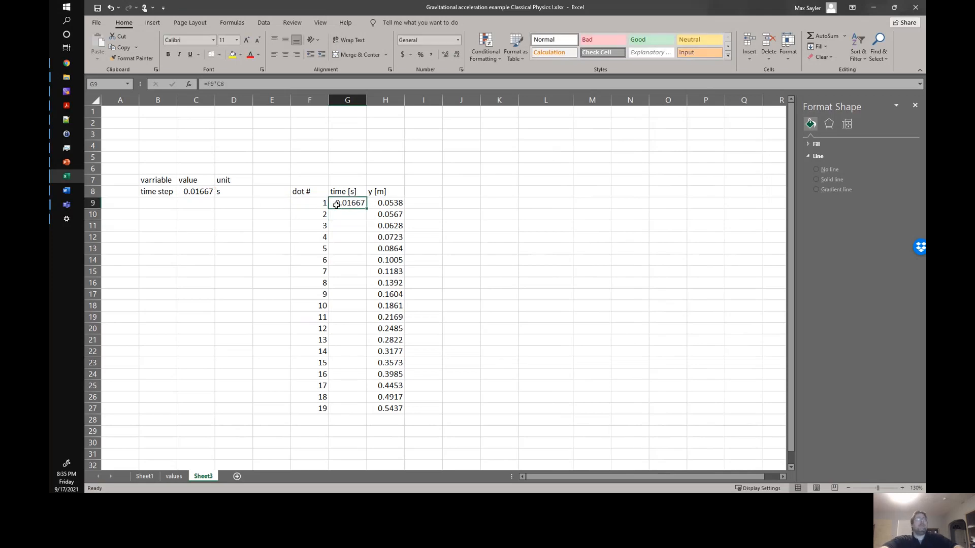
drag(366, 210, 368, 413)
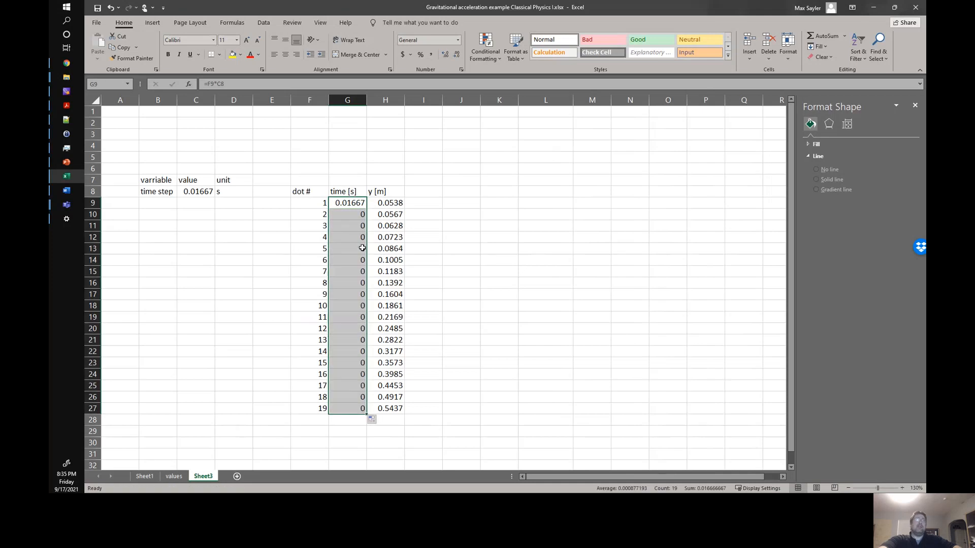
Examine which cells the time formulas in G9 and G10 refer to
click(343, 203)
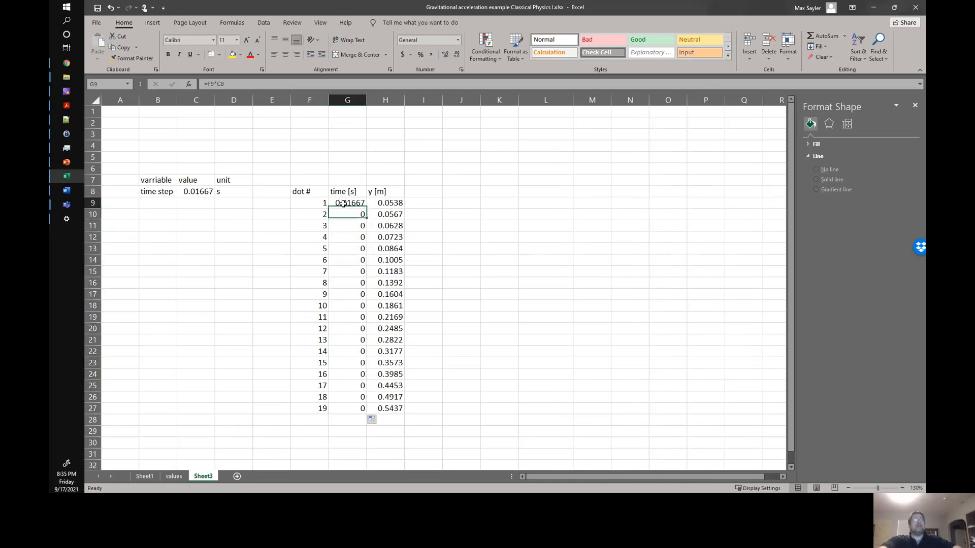
click(231, 86)
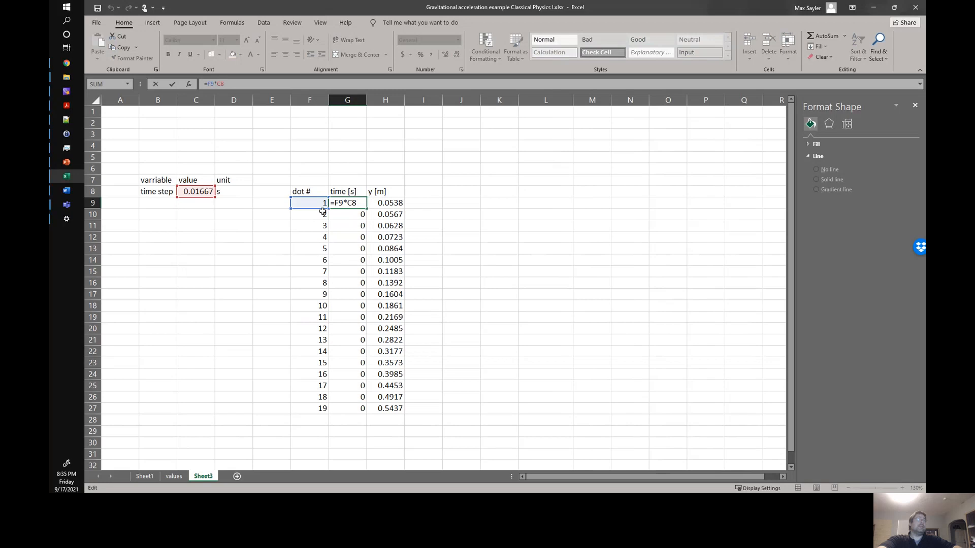
key(ctrl+Return)
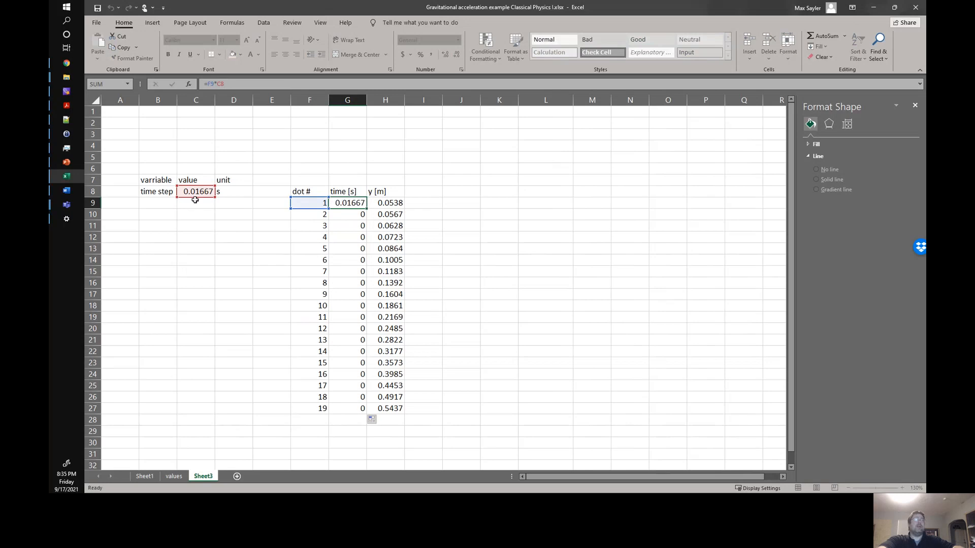
click(354, 214)
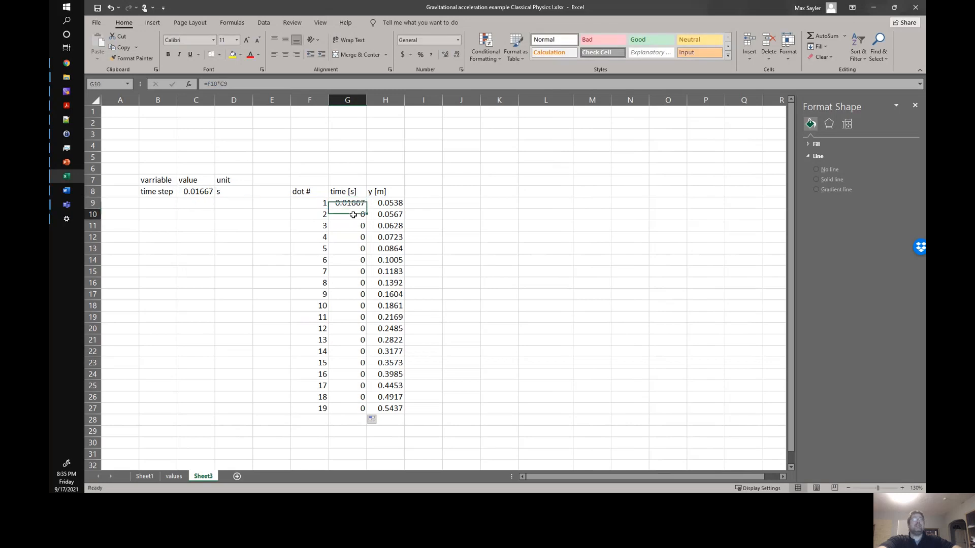
click(257, 83)
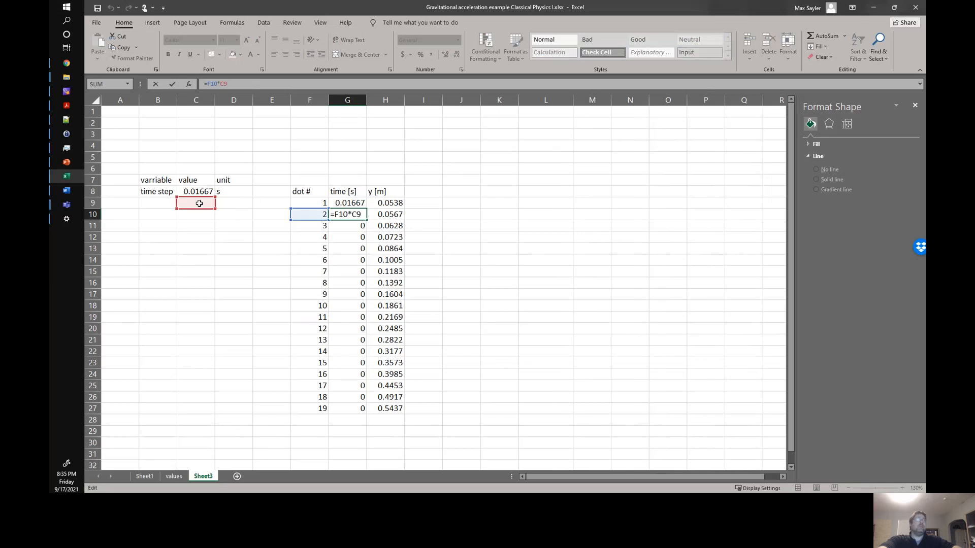
key(ctrl+Return)
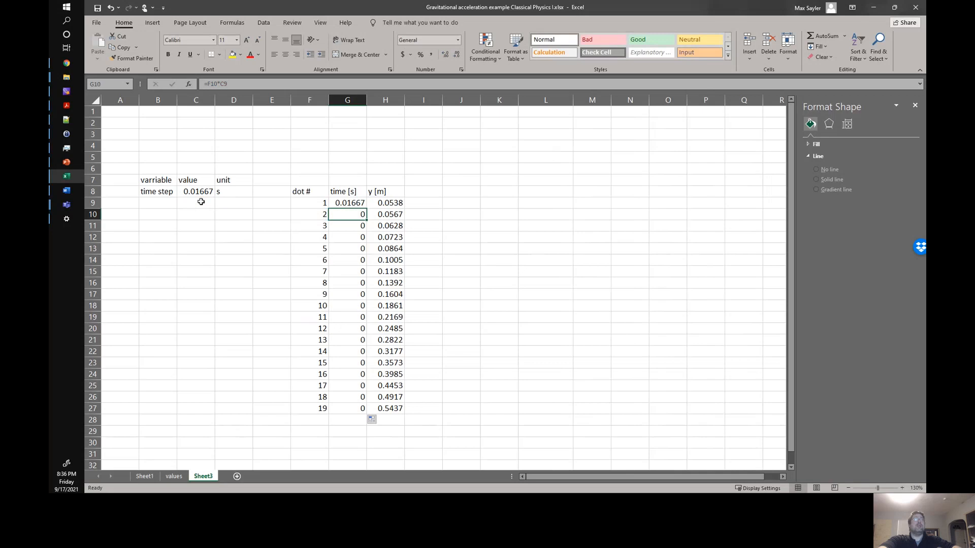
click(206, 194)
Make the time step reference in G9 absolute, giving =F9*$C$8, and fill the formula down to G27
click(355, 205)
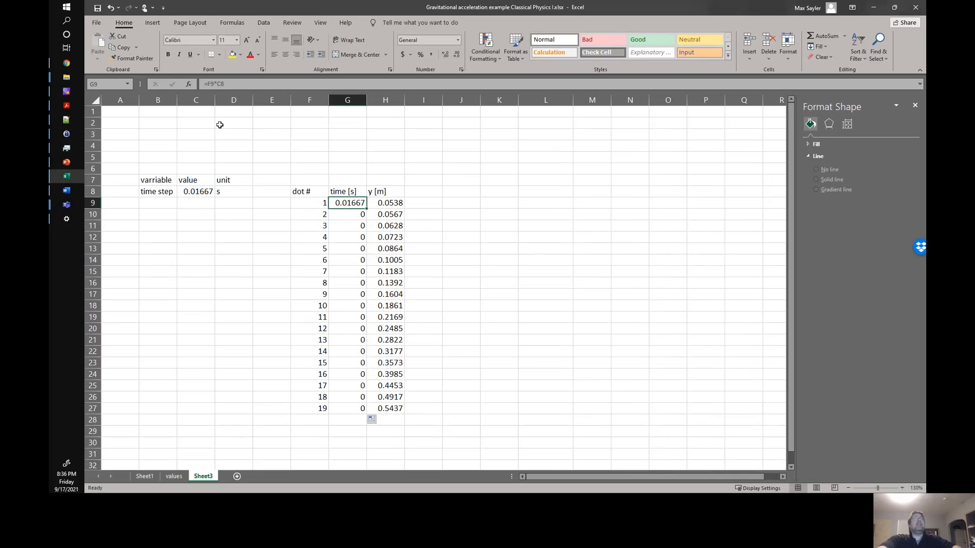
click(219, 83)
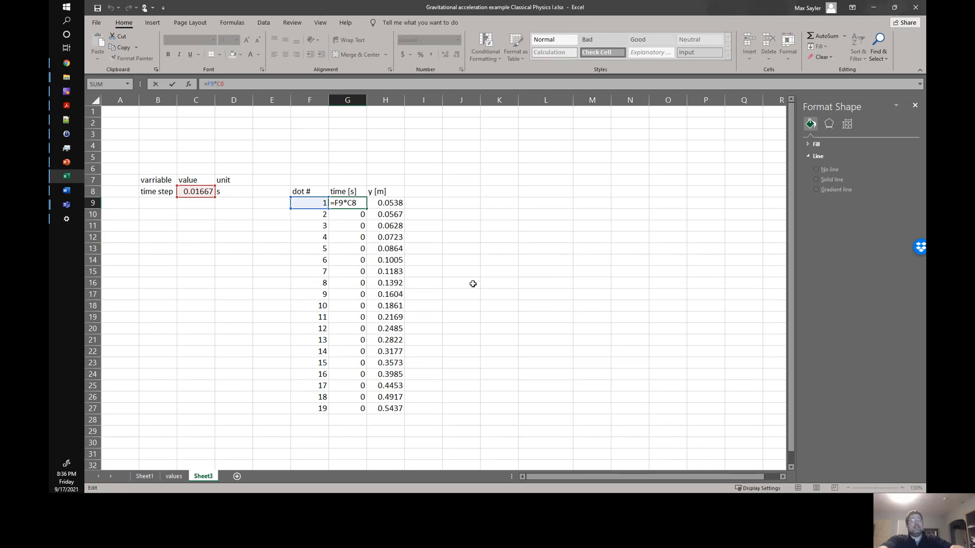
text($C)
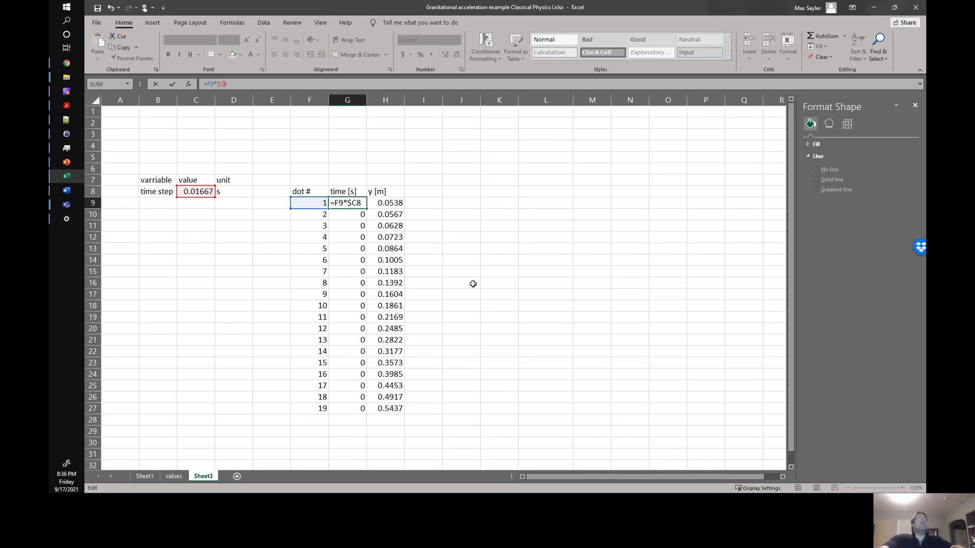
text($)
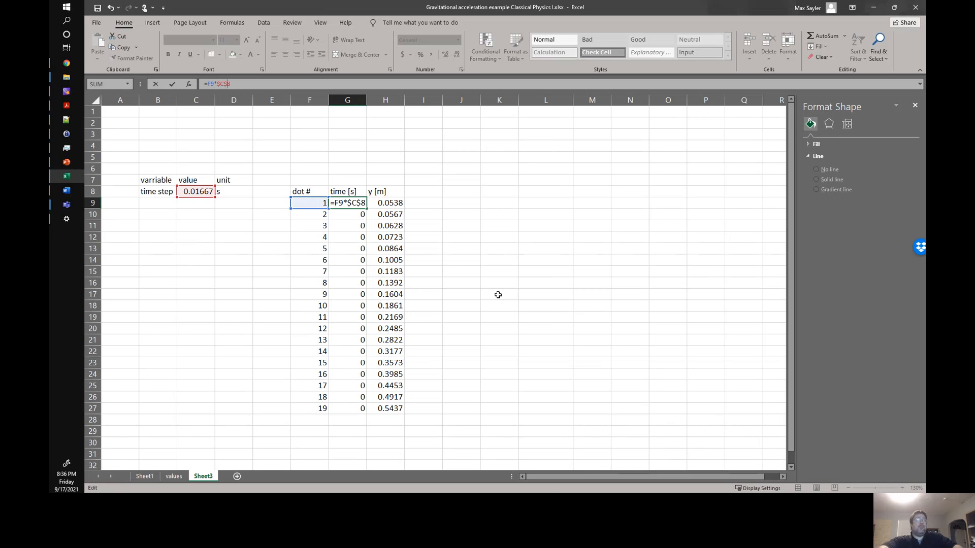
key(ctrl+Return)
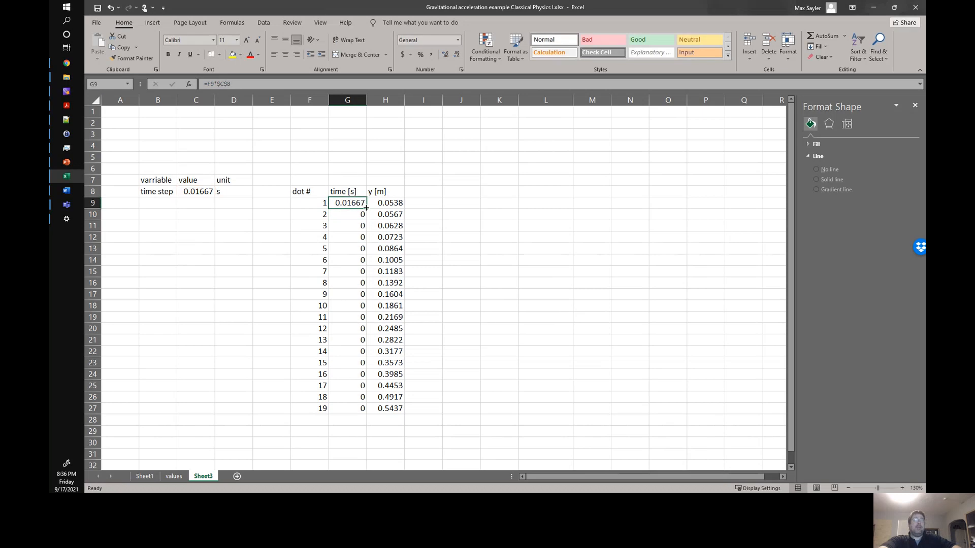
drag(366, 207, 367, 413)
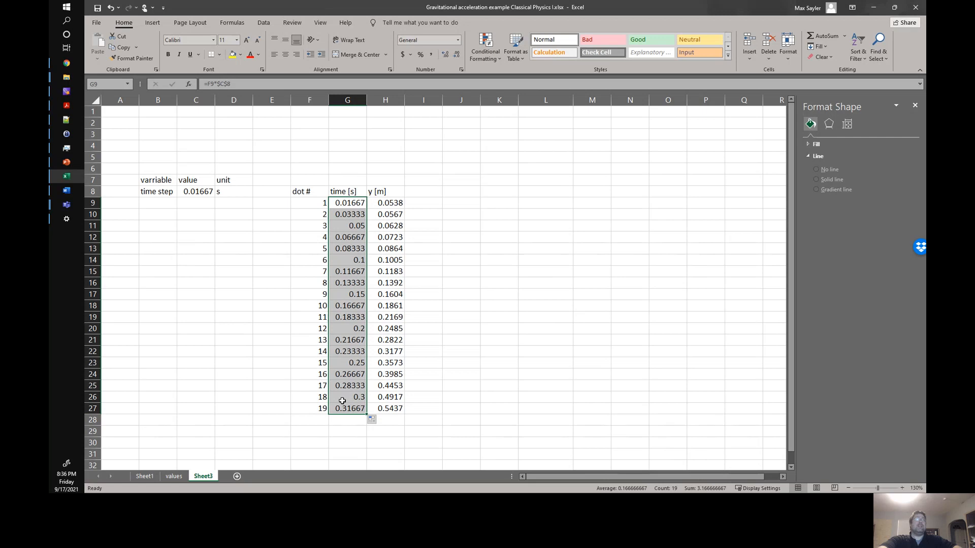
Check which cells the time formula in G22 refers to
click(325, 384)
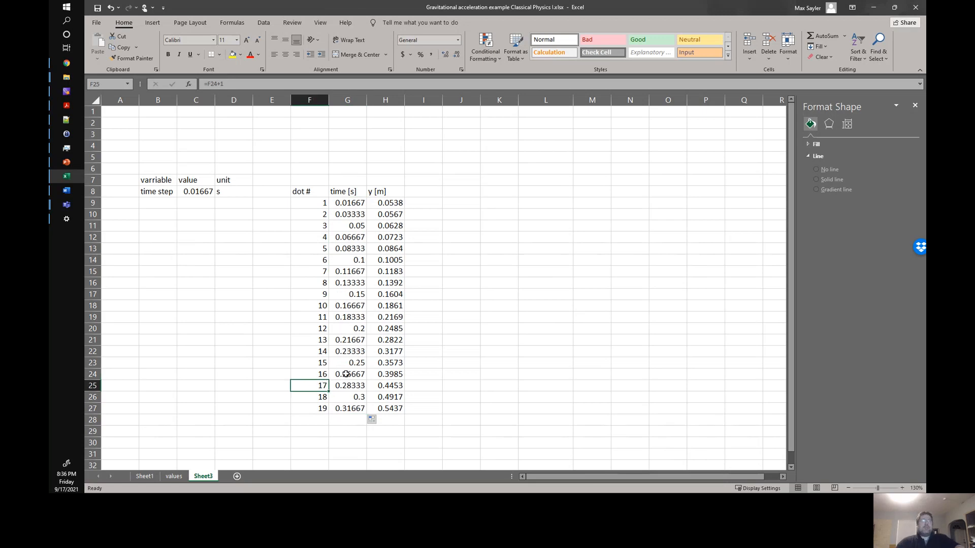
click(349, 350)
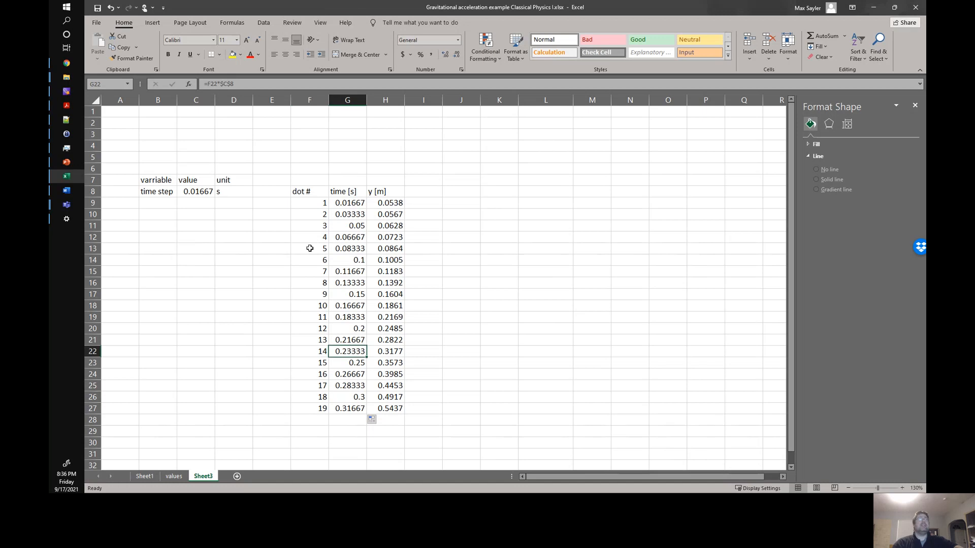
click(234, 82)
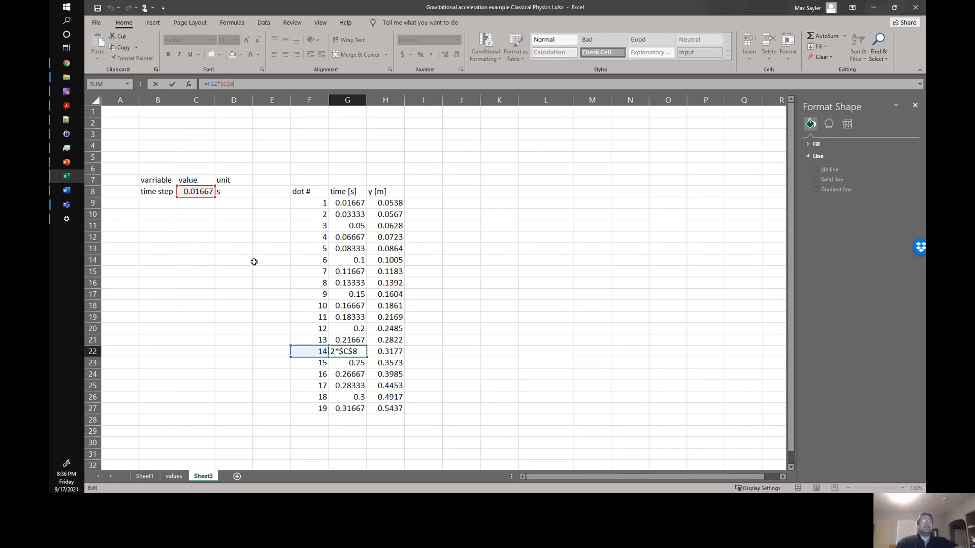
click(309, 286)
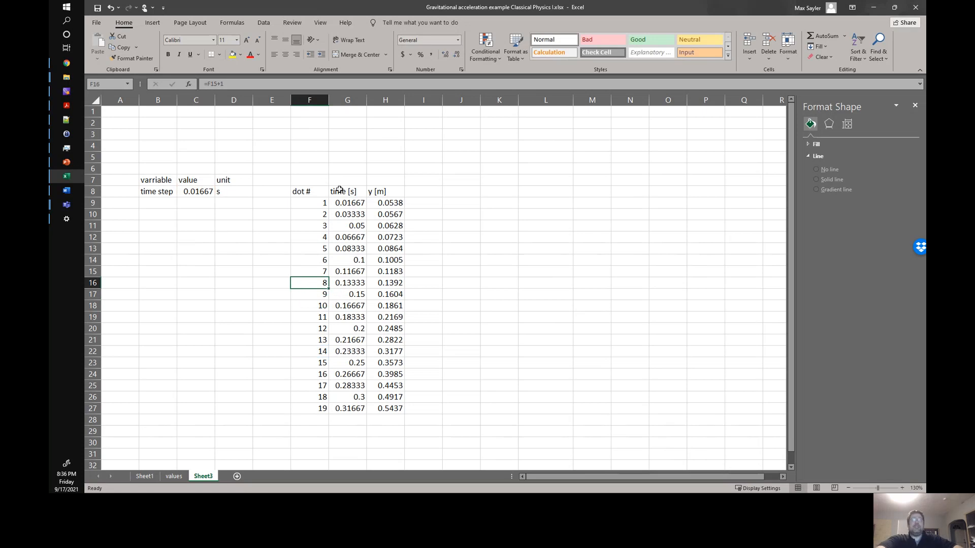
Close the Format Shape pane and insert a scatter chart of y [m] against time [s] from G8:H27
click(915, 105)
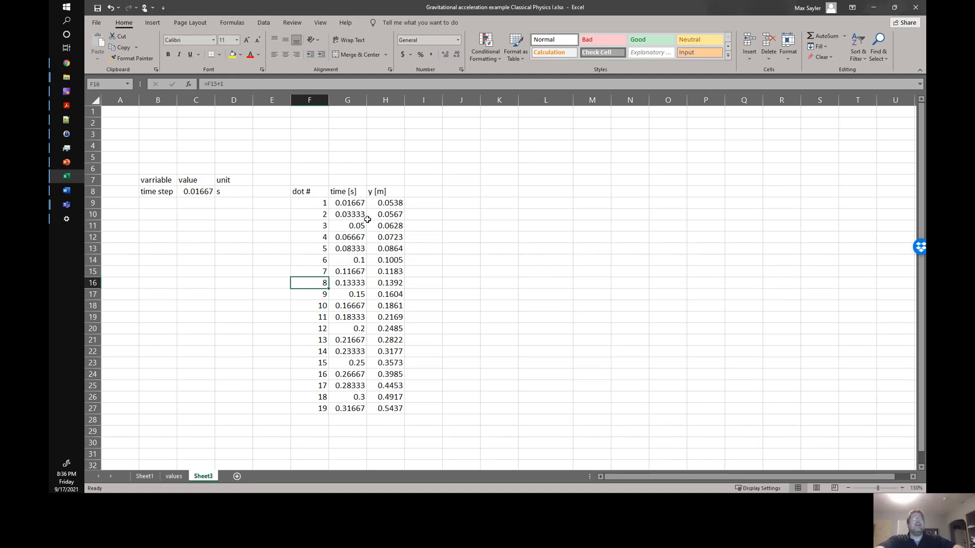
drag(347, 194, 348, 407)
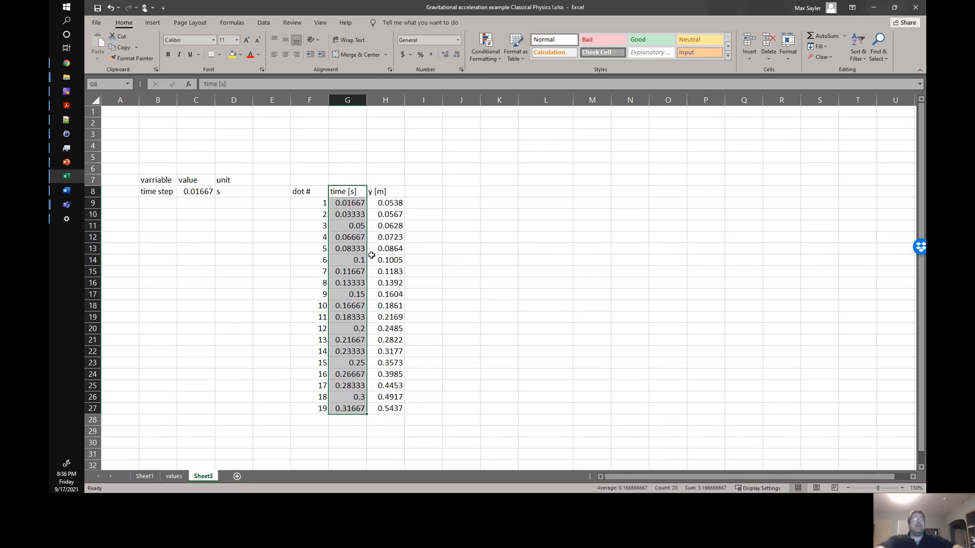
drag(392, 339, 399, 410)
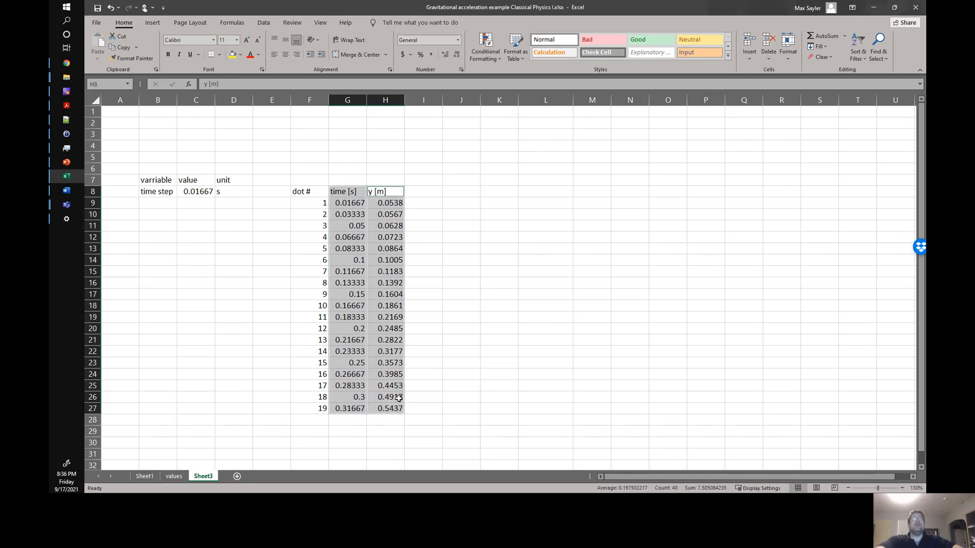
click(152, 22)
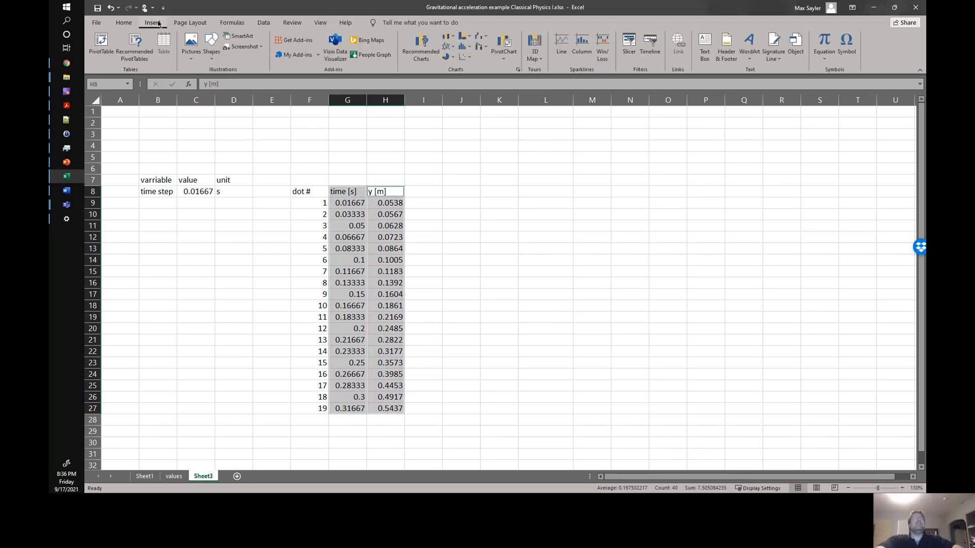
click(463, 57)
click(469, 86)
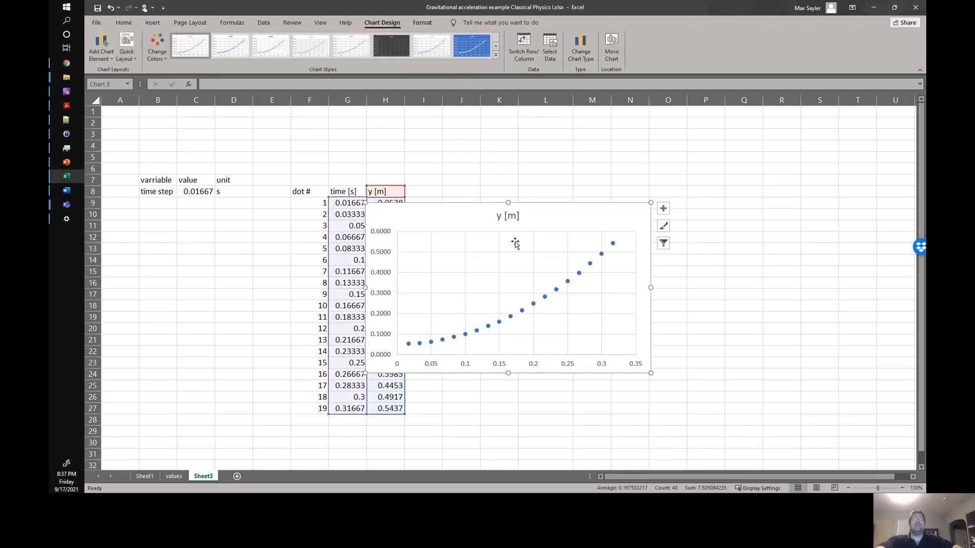
Move the scatter chart clear of the data and shrink it to about columns P to U, rows 2 to 12
drag(457, 223, 564, 224)
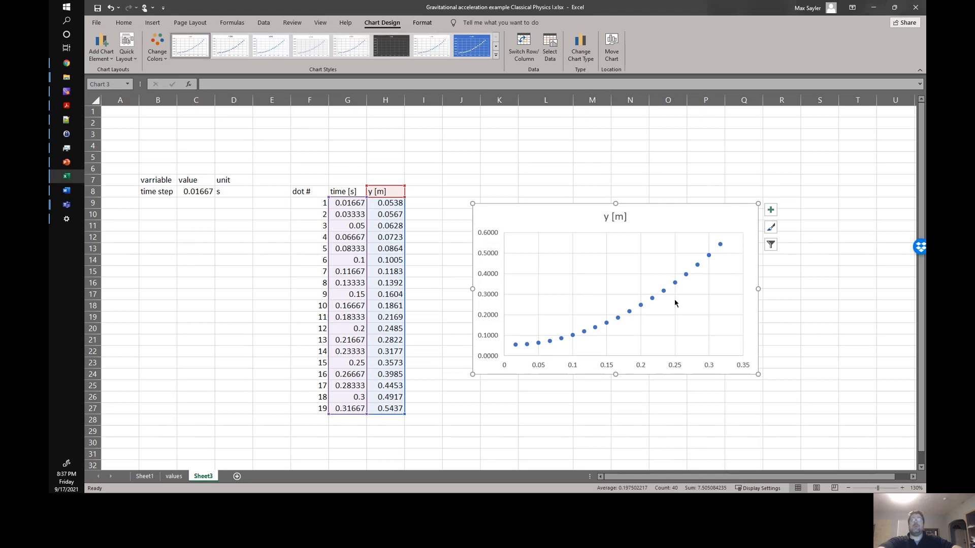
drag(504, 214, 754, 140)
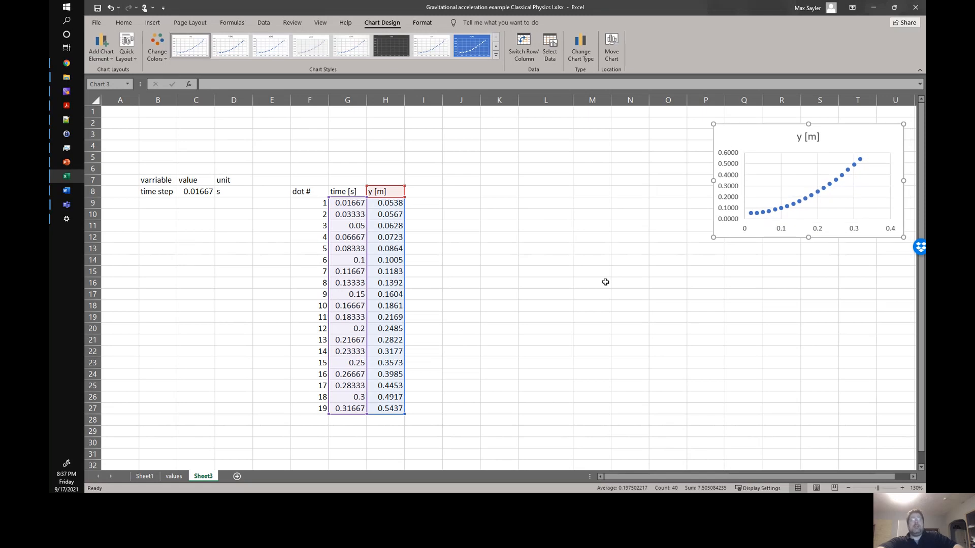
Add the column header "dt [s]" in I8, next to the y [m] header
click(420, 192)
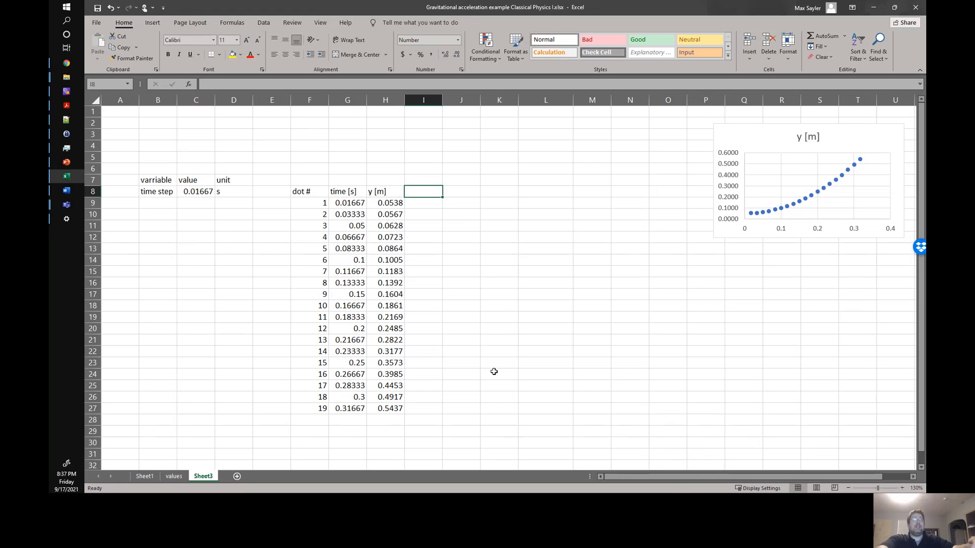
text(d)
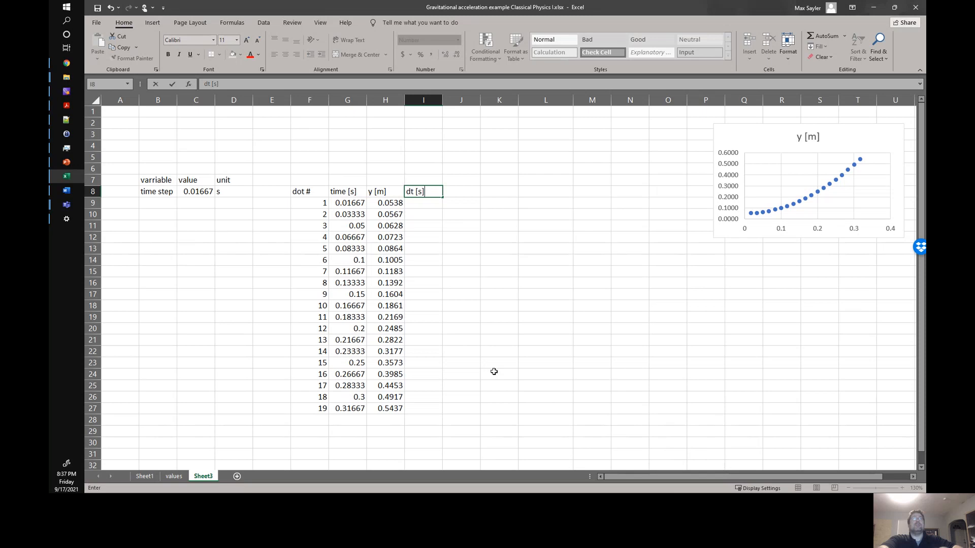
text(t [s])
key(Return)
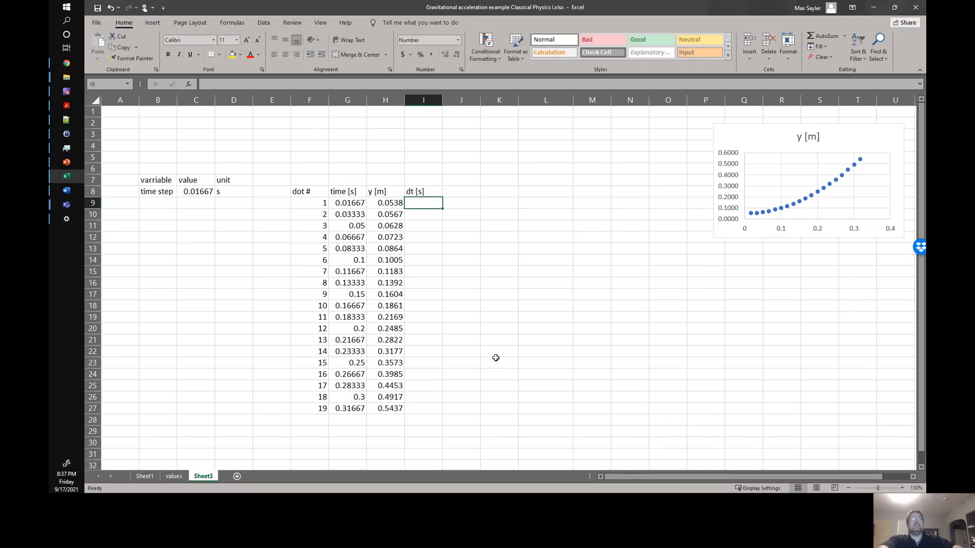
Calculate the time difference in I10 with =G10-G9 and fill the formula down to I27
click(434, 214)
text(=)
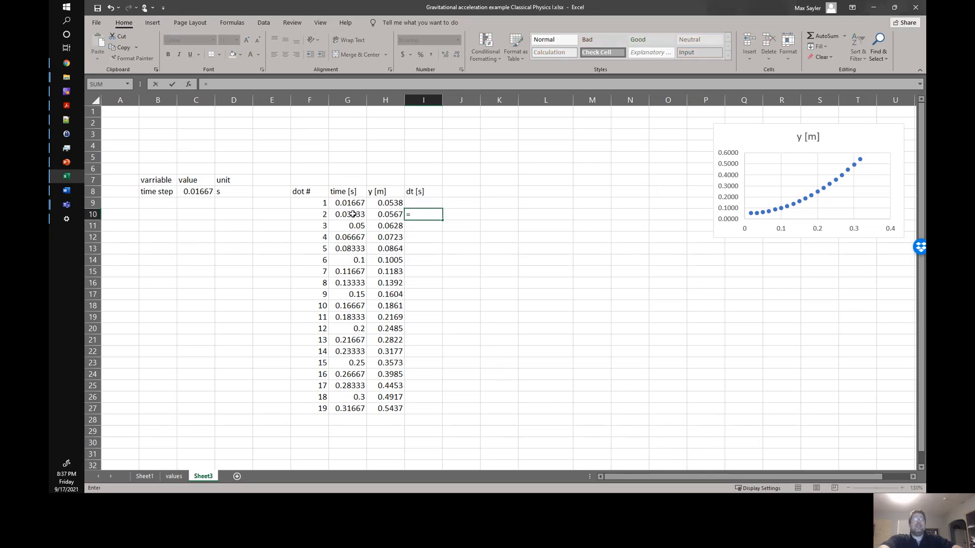
click(353, 214)
text(-)
click(353, 203)
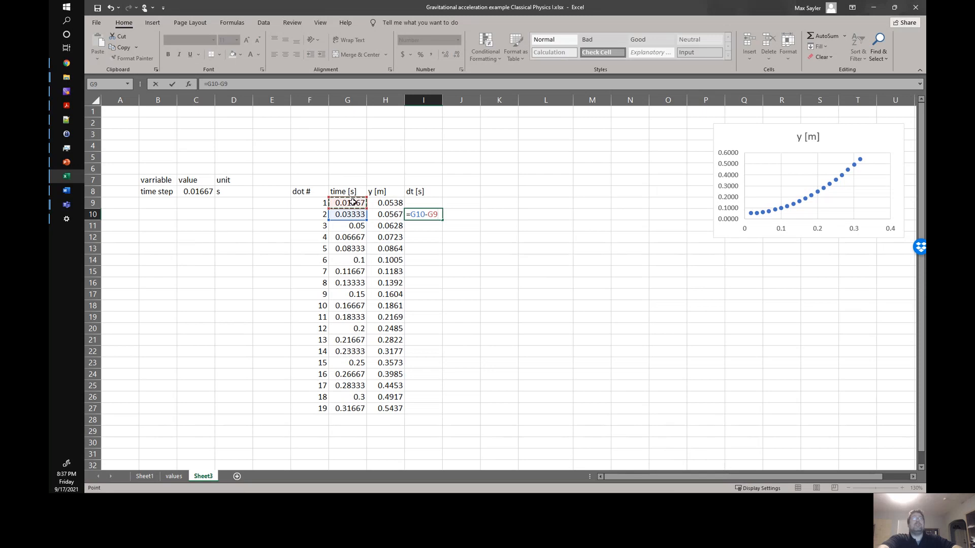
key(Return)
click(424, 215)
drag(441, 219, 446, 416)
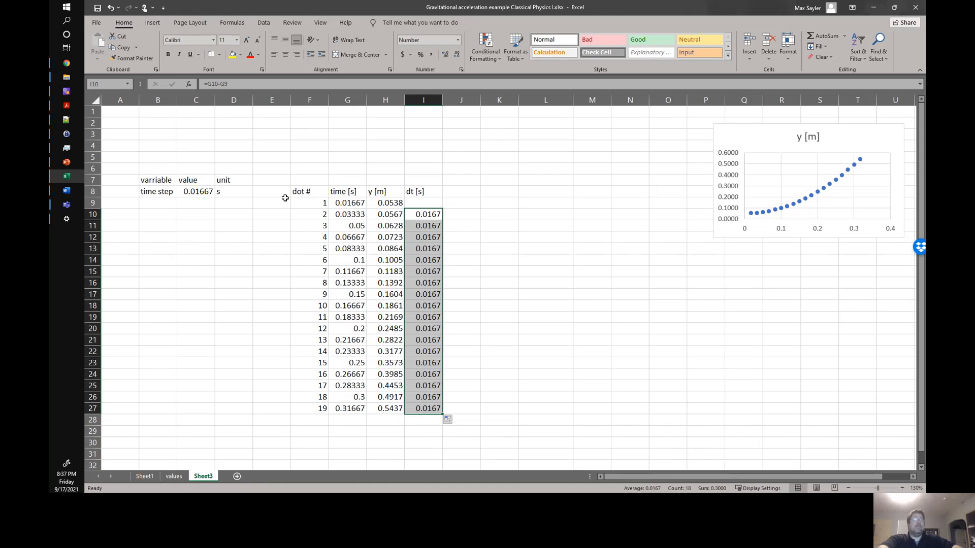
click(431, 204)
Add the column header "dy [m]" in J8
click(461, 192)
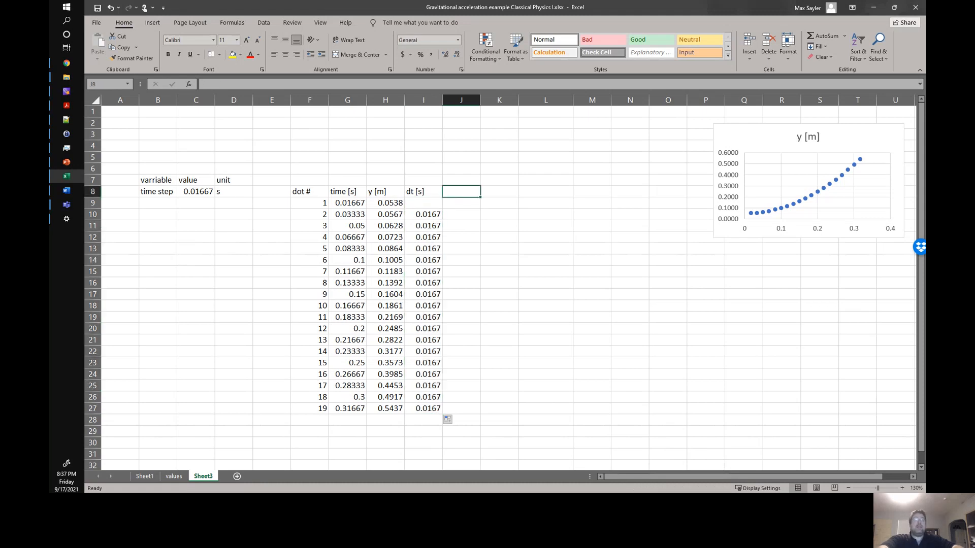
text(dy)
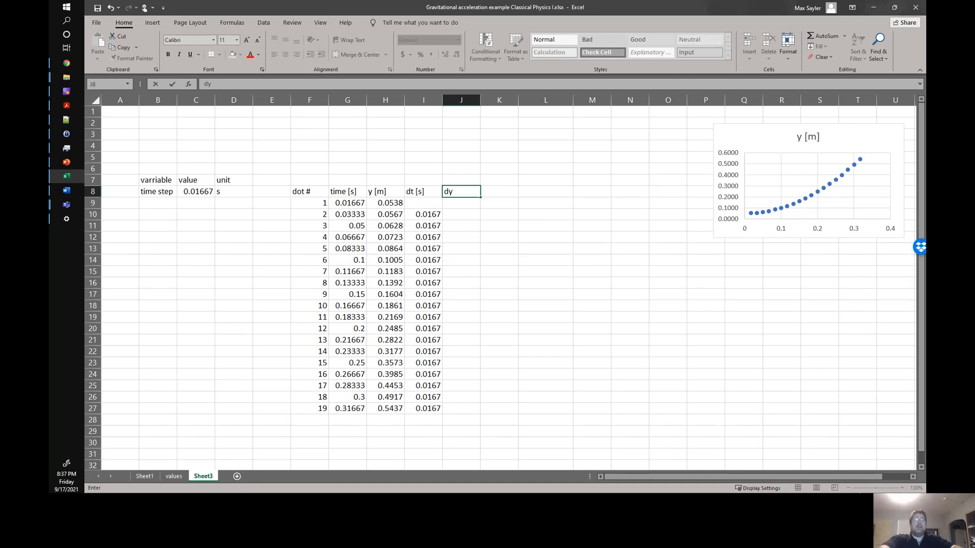
text( [m])
key(Return)
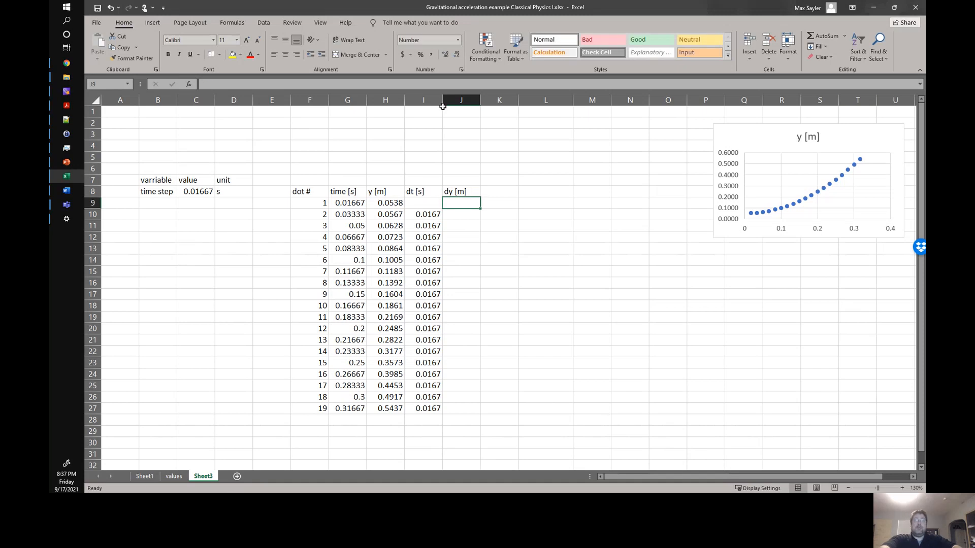
Calculate the position difference in J10 with =H10-H9 and fill the formula down to J27
click(465, 220)
text(=)
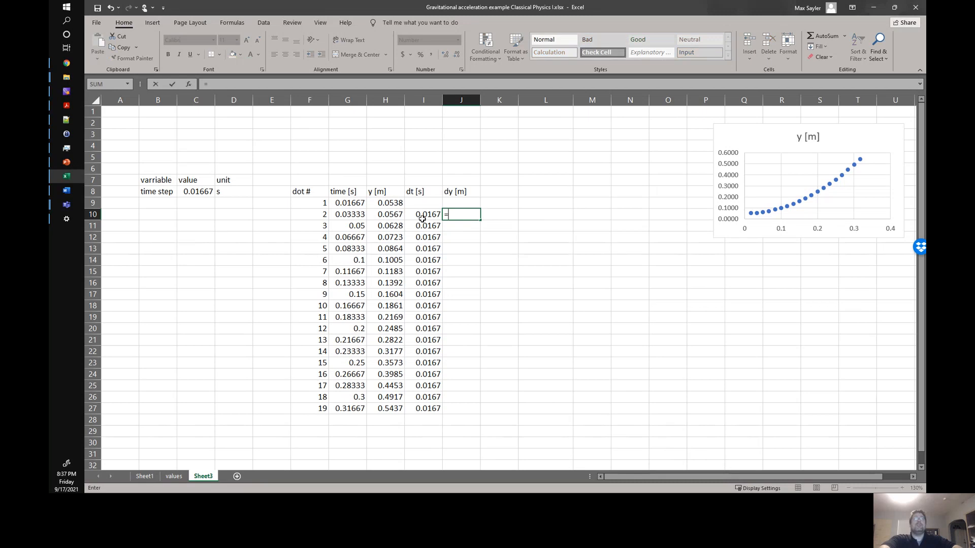
click(404, 218)
text(-)
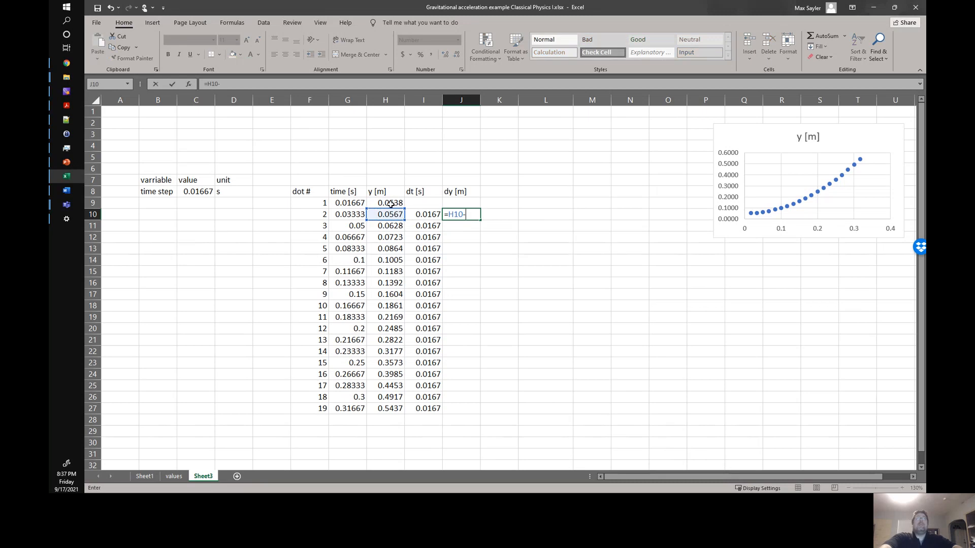
click(390, 203)
key(Return)
click(465, 214)
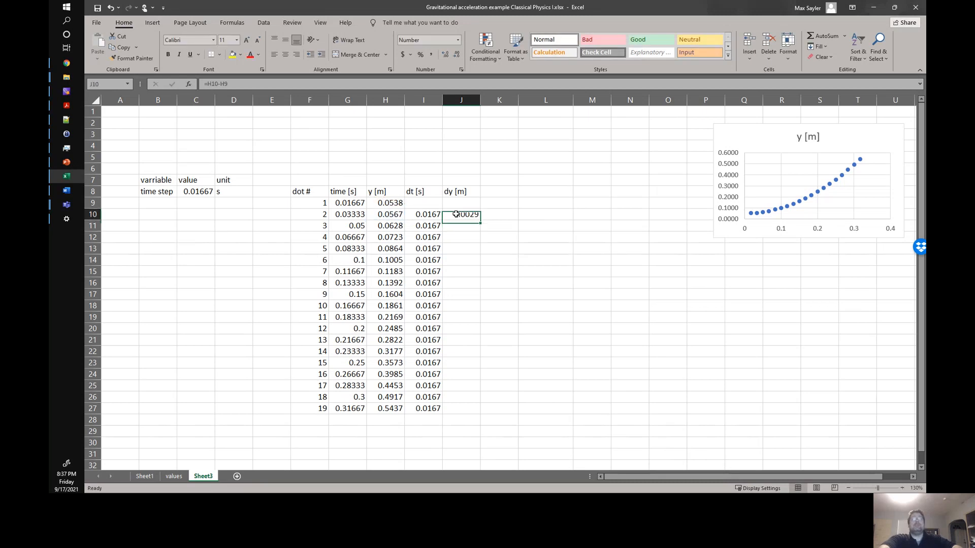
drag(478, 255, 474, 413)
click(525, 332)
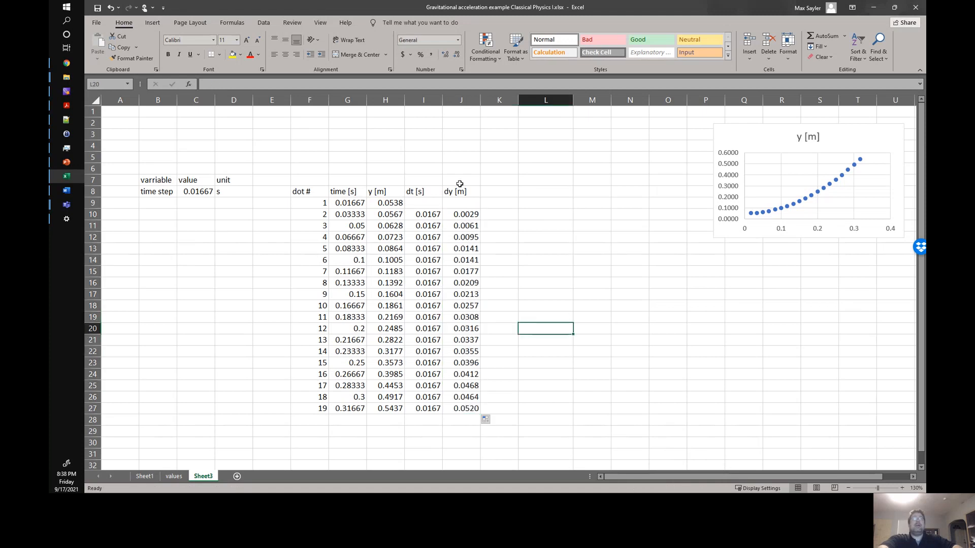
Add the velocity column header "v=dy/dt [m/s]" in K8
click(491, 192)
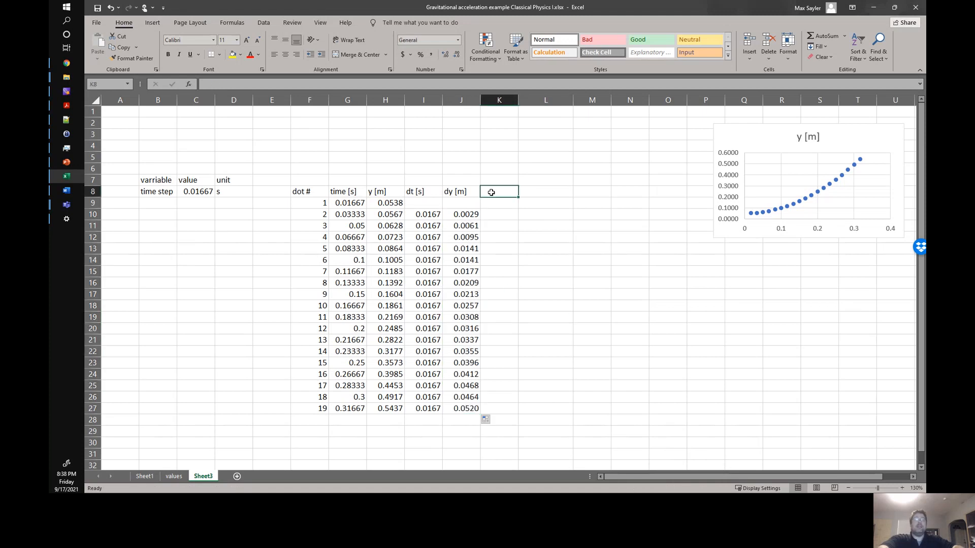
text(v=fy)
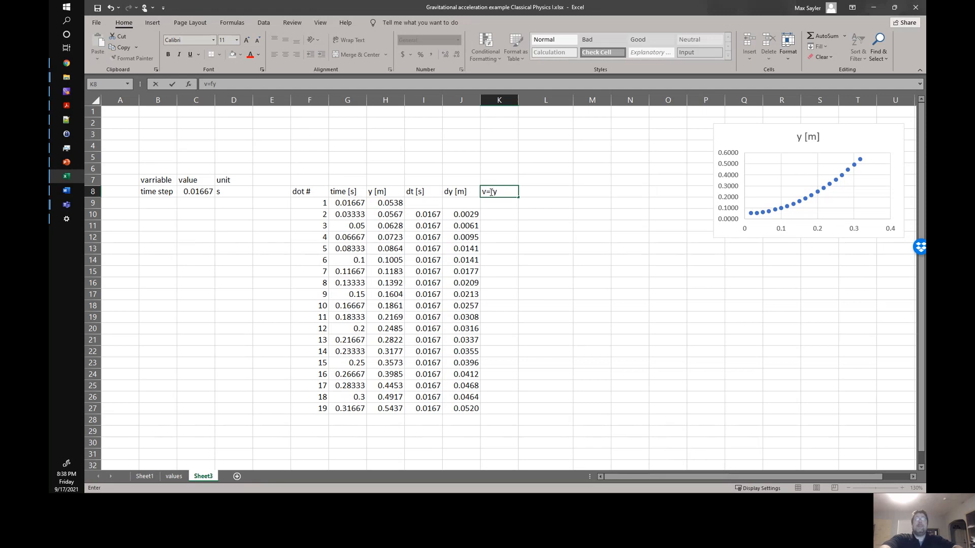
key(BackSpace)
key(BackSpace)
text(=dy)
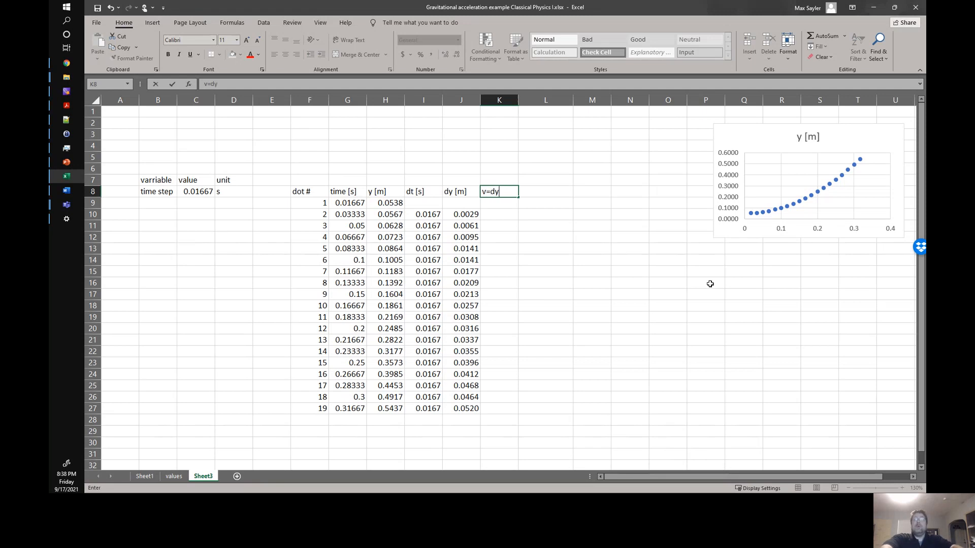
text(/dt [m/s])
key(Return)
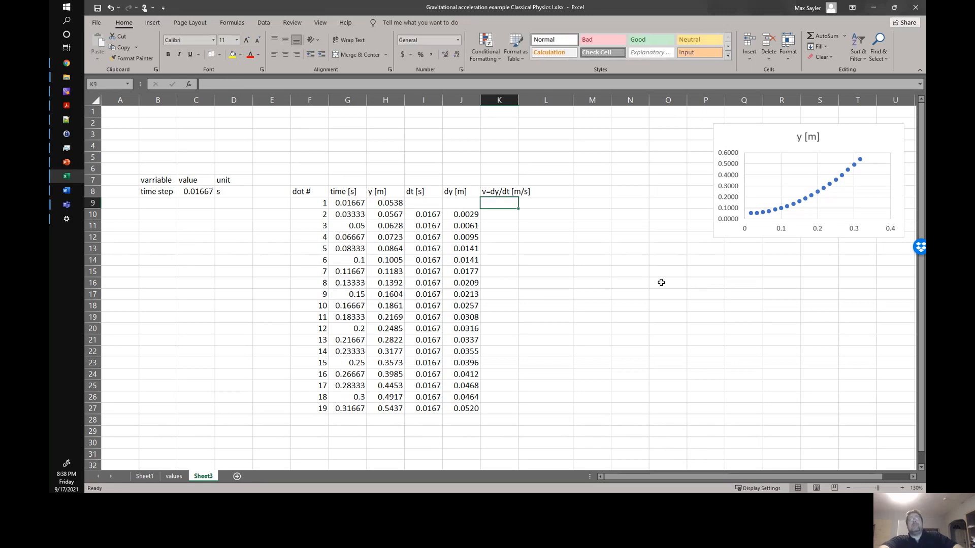
Calculate the velocity in K10 with =J10/I10 and fill the formula down to K27
click(502, 217)
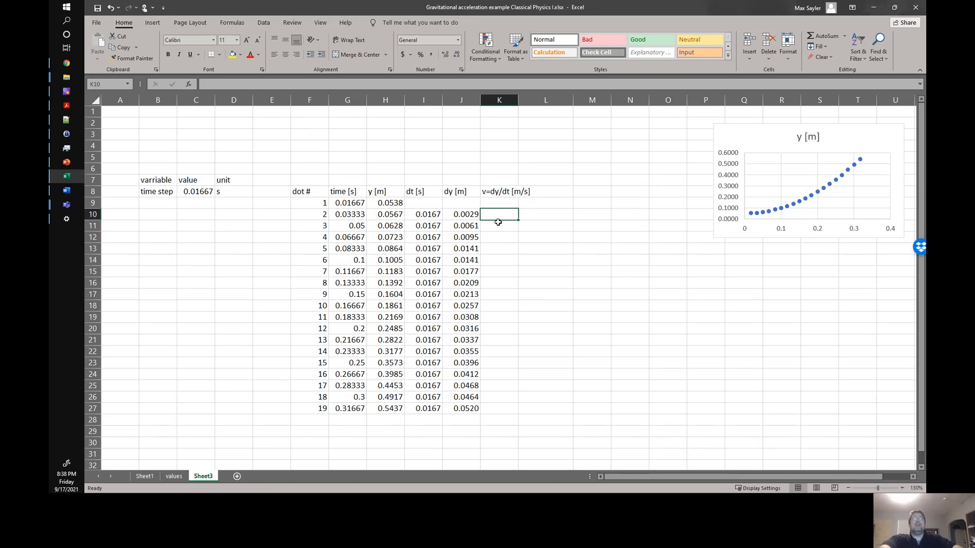
text(=)
click(463, 213)
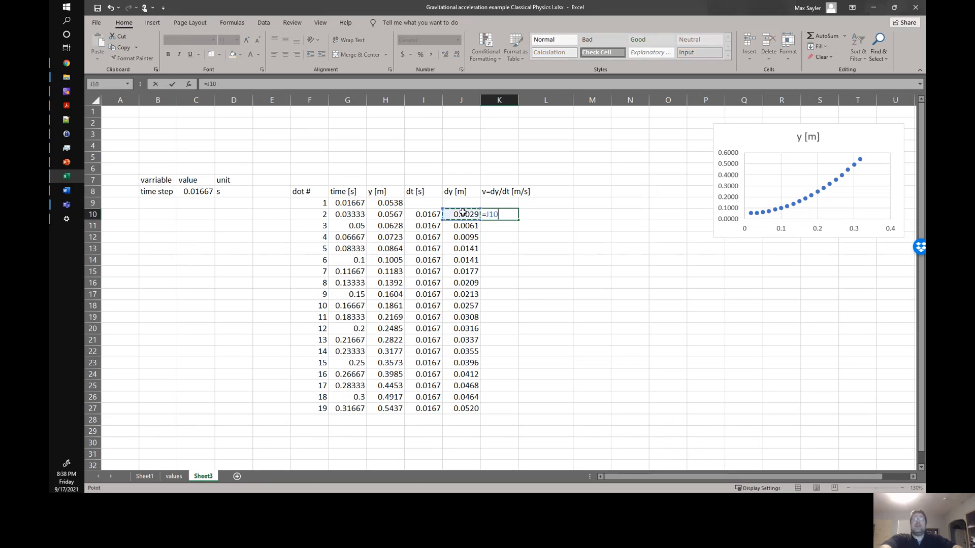
text(/)
click(427, 214)
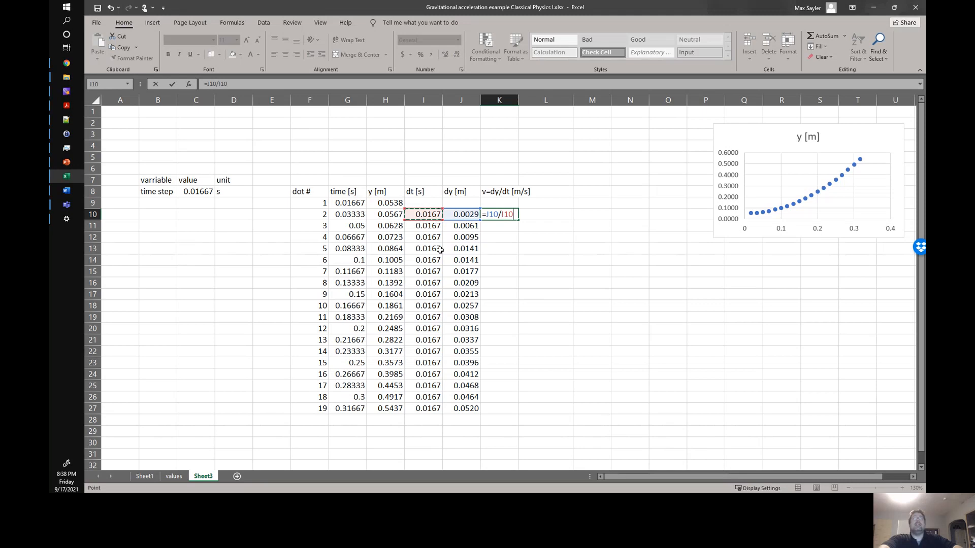
key(Return)
click(493, 216)
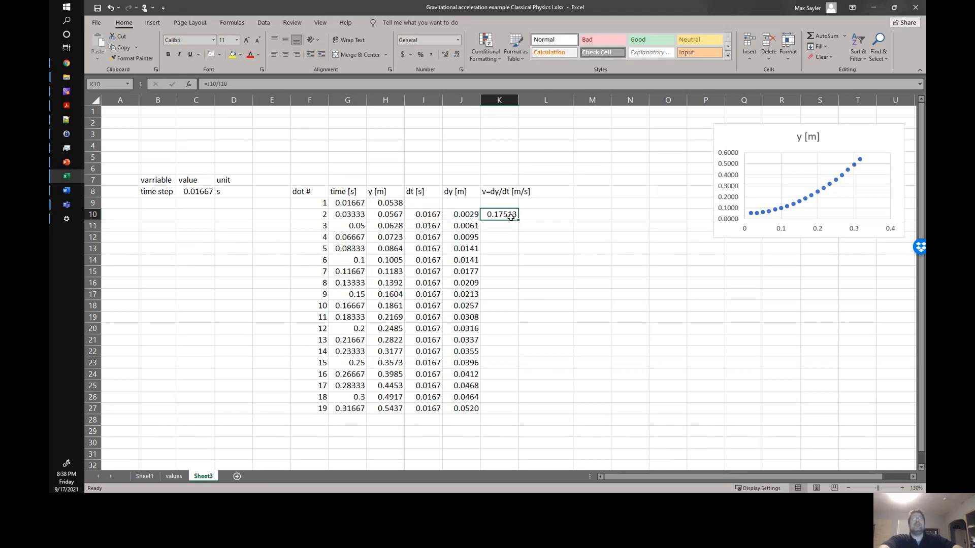
drag(517, 218, 503, 417)
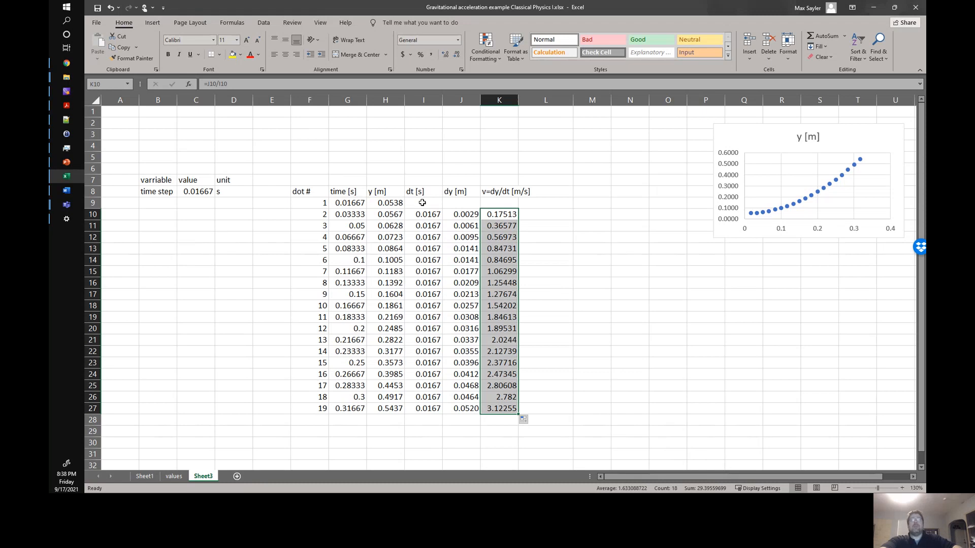
Insert a marker-only scatter chart of velocity against time from G8:G27 and K8:K27
drag(345, 192, 360, 408)
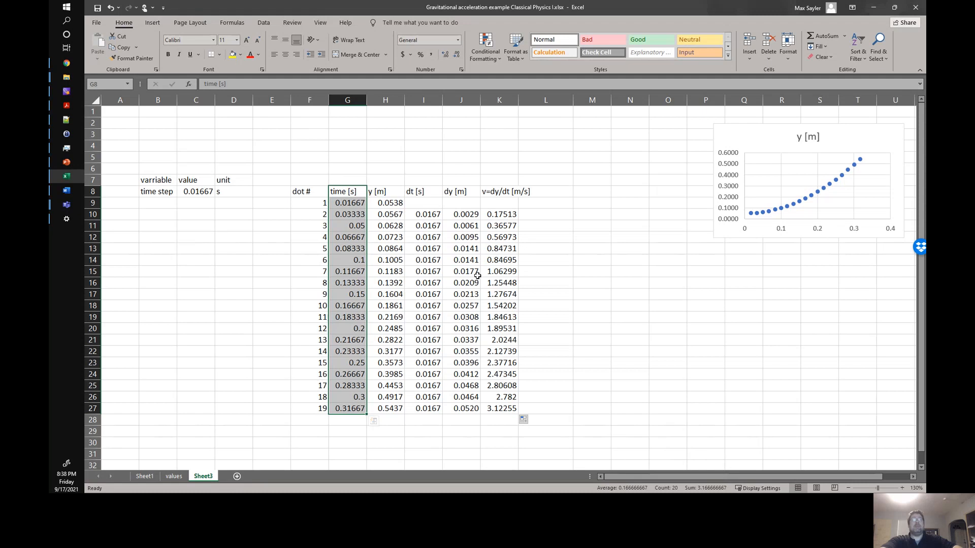
text(000000000000000)
key(Escape)
drag(504, 192, 503, 409)
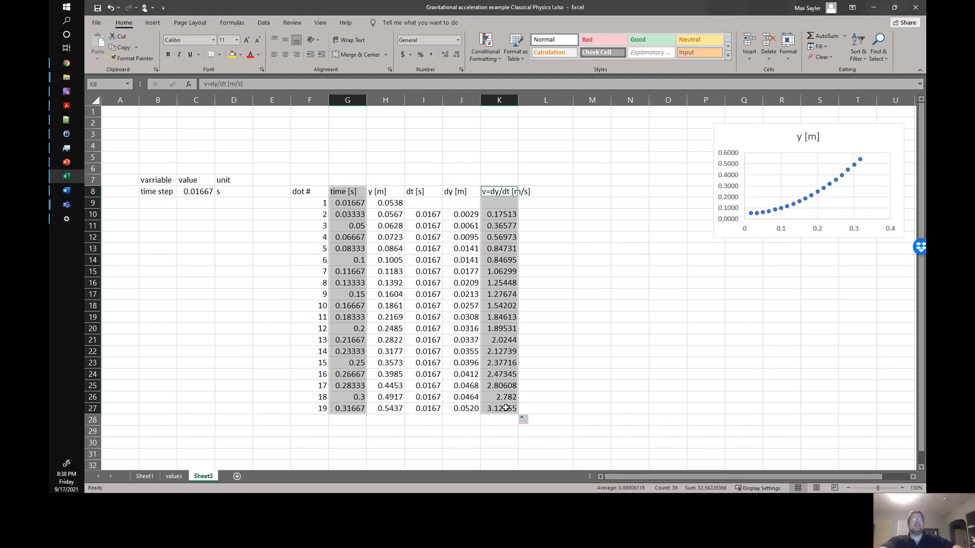
click(152, 22)
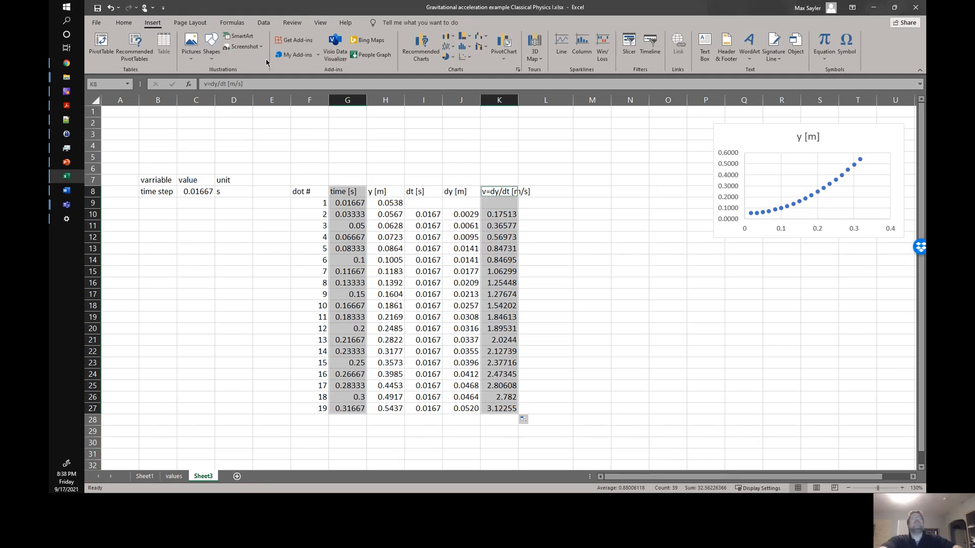
click(465, 57)
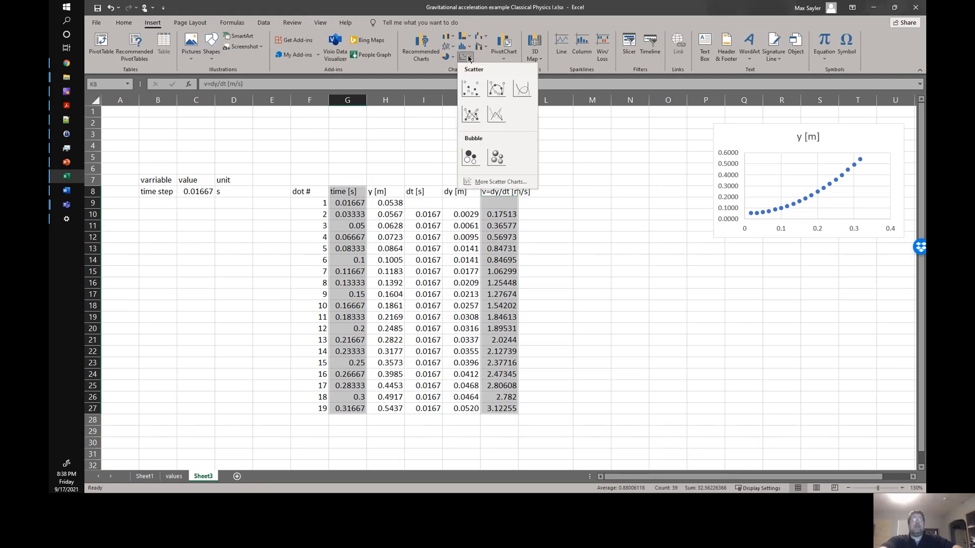
click(470, 83)
Move the velocity chart below the y [m] chart and narrow it to about columns P to U, rows 13 to 27
drag(440, 217, 699, 255)
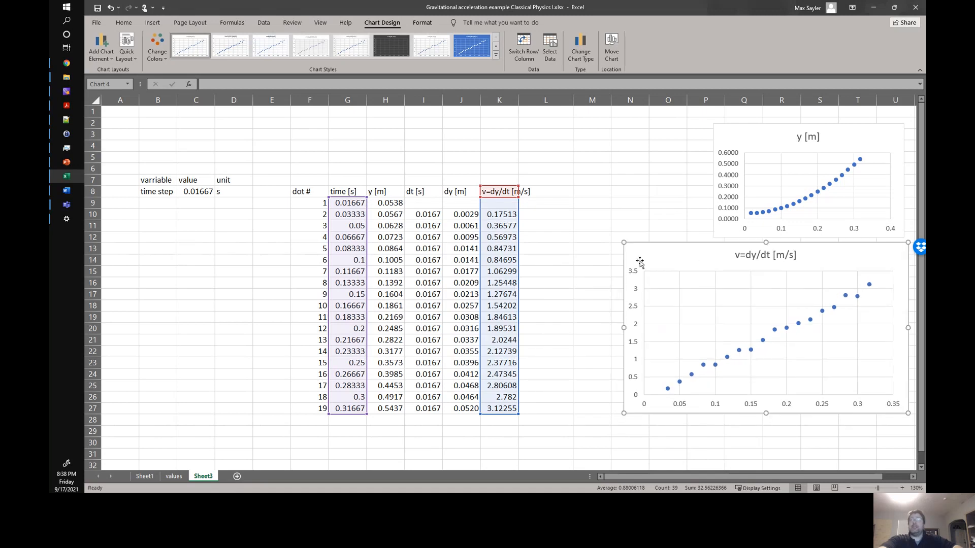
drag(623, 243, 716, 247)
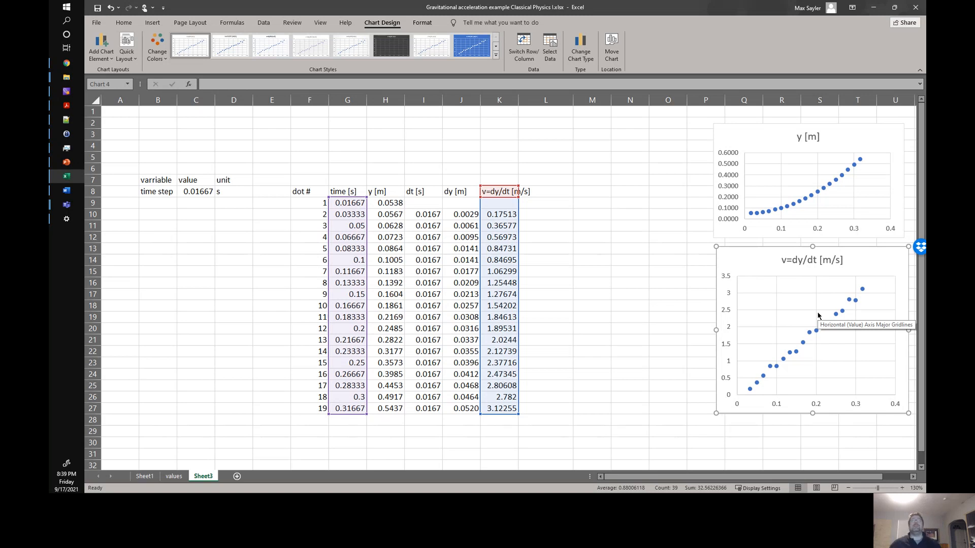
click(548, 183)
click(469, 270)
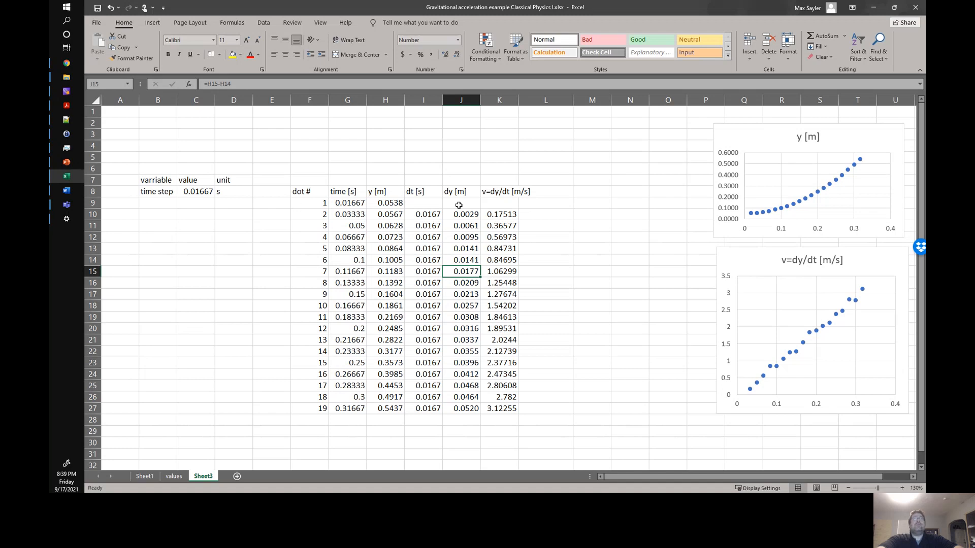
click(492, 190)
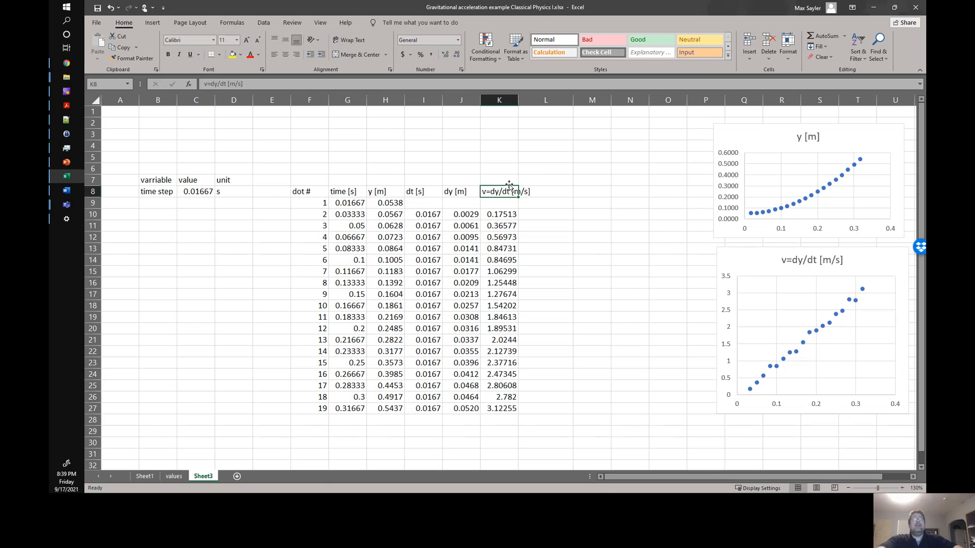
click(379, 225)
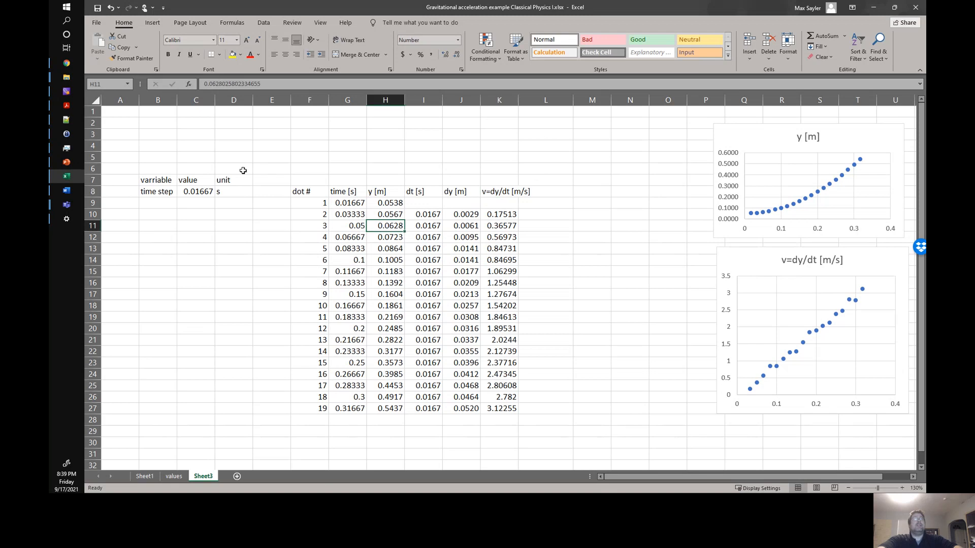
Autofit the width of column K, then autofit all columns of the sheet to their contents
click(497, 131)
click(499, 100)
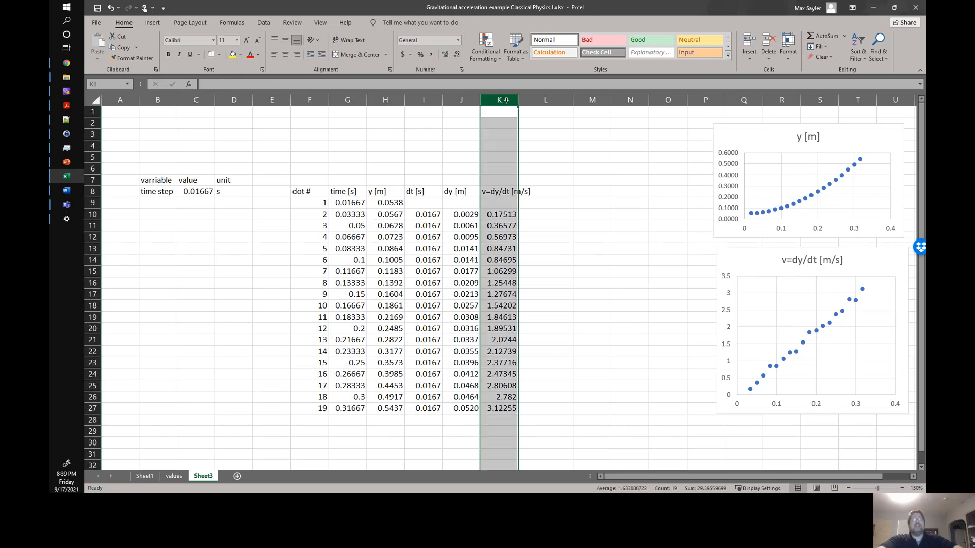
double_click(518, 100)
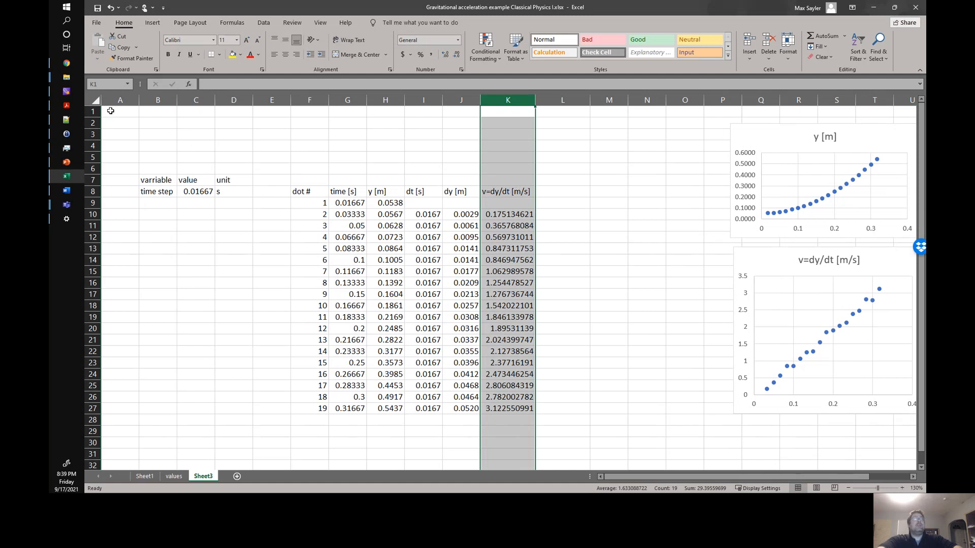
click(94, 100)
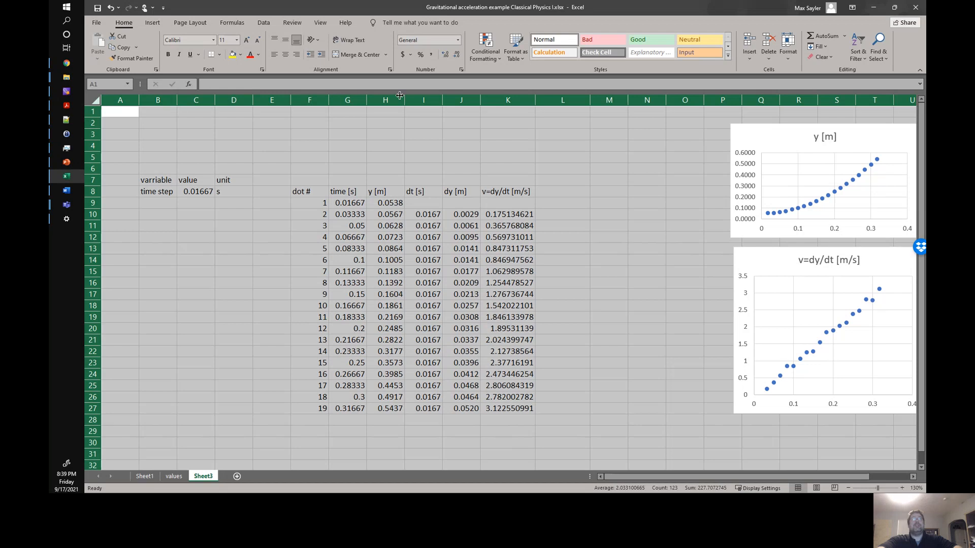
double_click(439, 99)
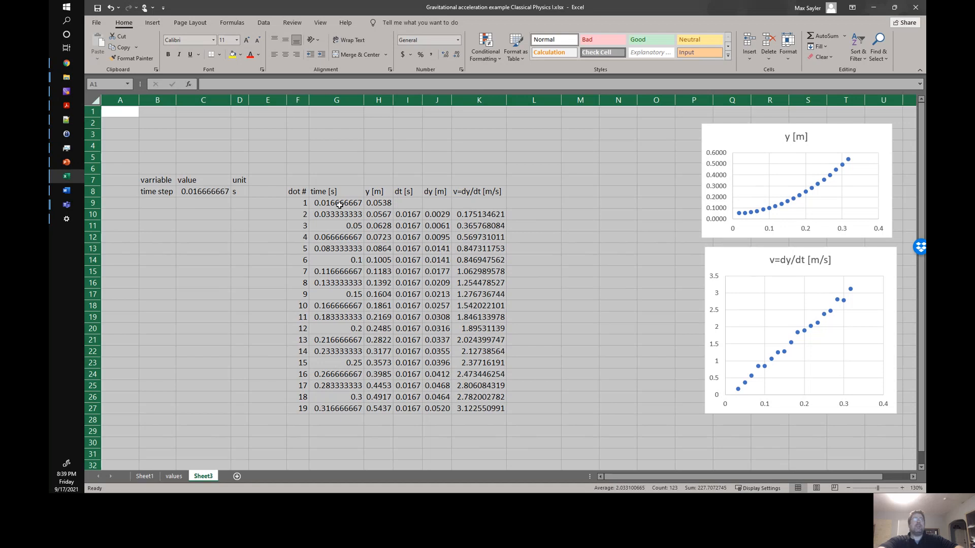
Show the time step in C8 with five decimal places and autofit the width of column C
click(206, 194)
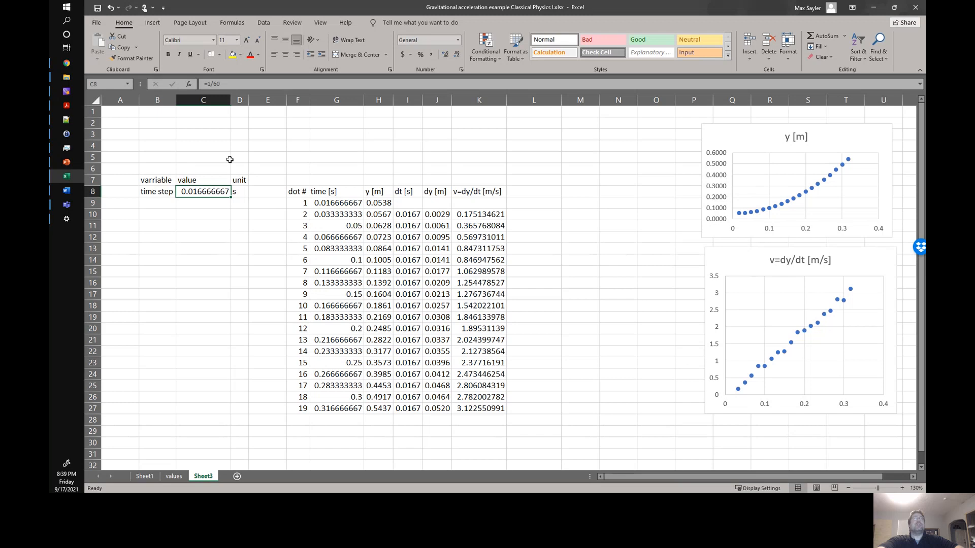
click(457, 57)
click(457, 57)
click(456, 58)
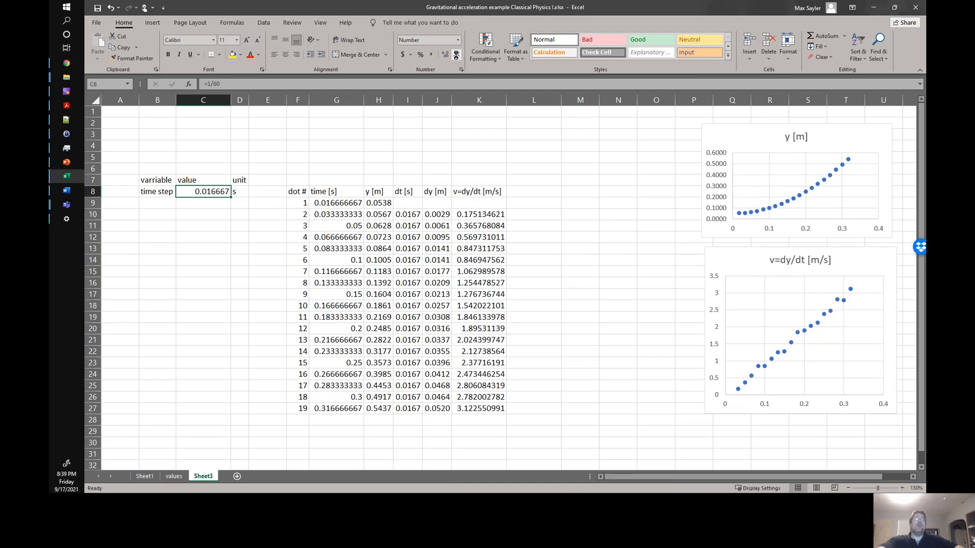
click(457, 57)
double_click(230, 101)
Format the time, y, dt, dy and velocity values in G9:K27 with four decimal places
drag(312, 203, 458, 409)
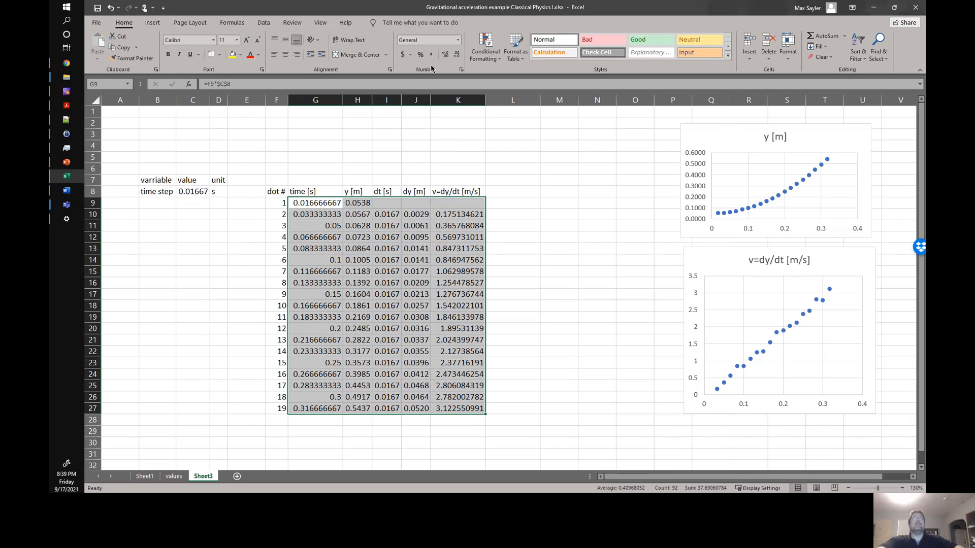
click(456, 58)
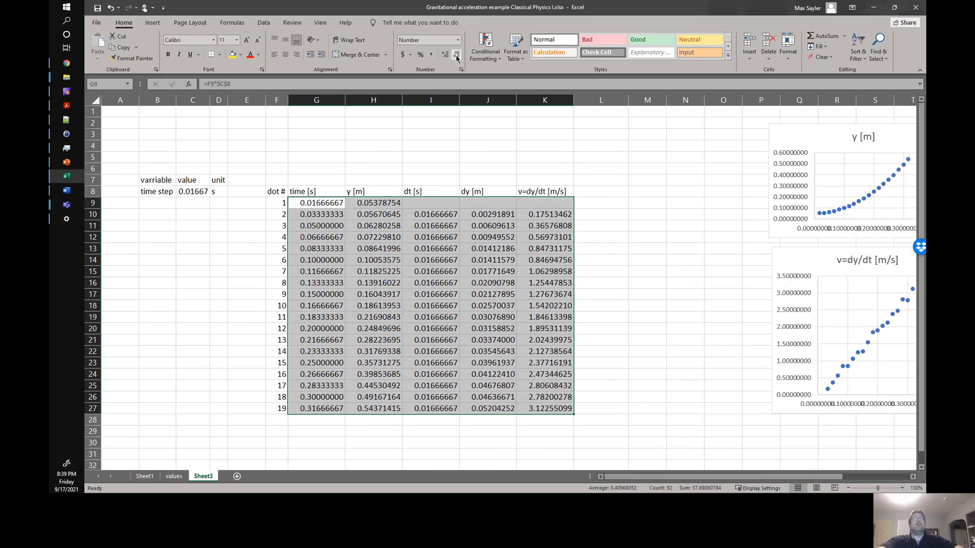
click(456, 57)
click(457, 57)
click(456, 57)
click(457, 58)
click(456, 57)
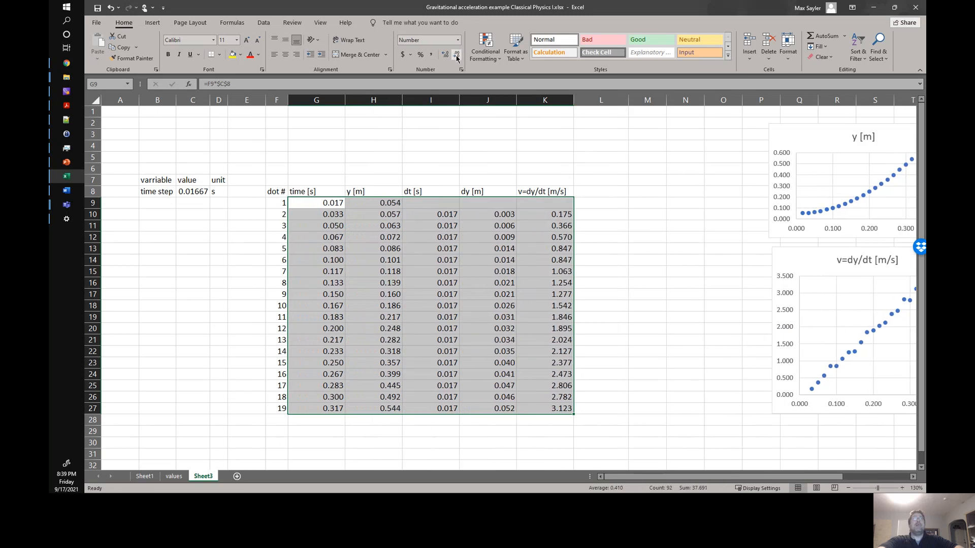
click(448, 59)
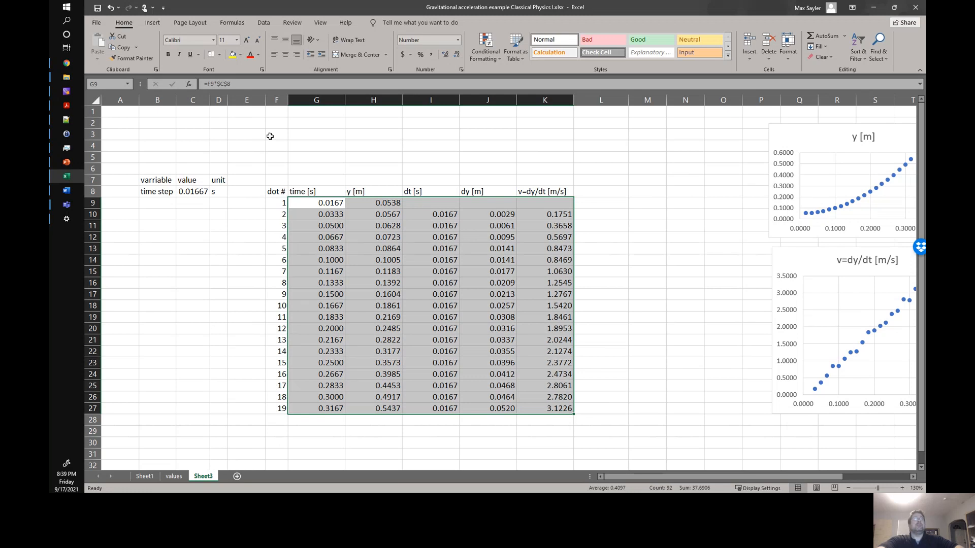
Autofit all columns of the sheet to the shortened values
click(95, 100)
double_click(140, 97)
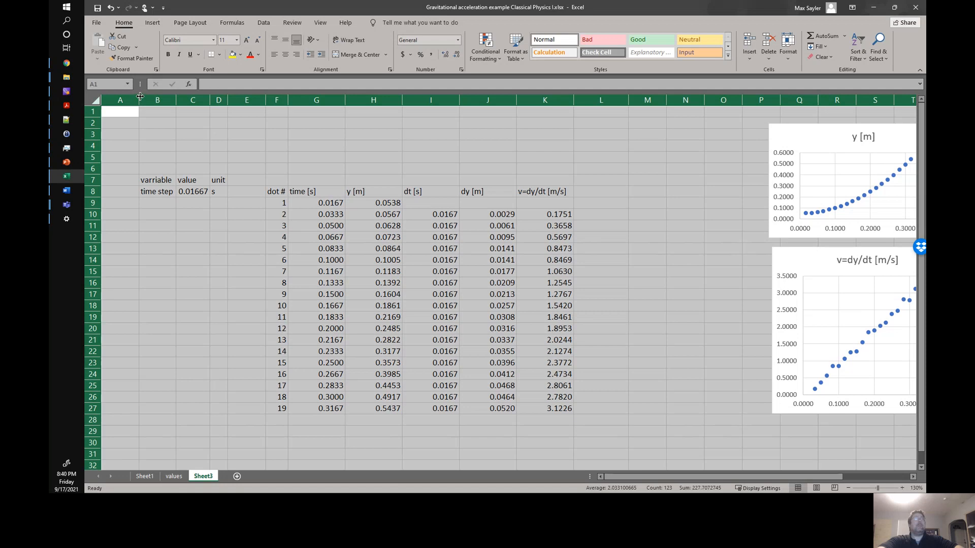
click(453, 305)
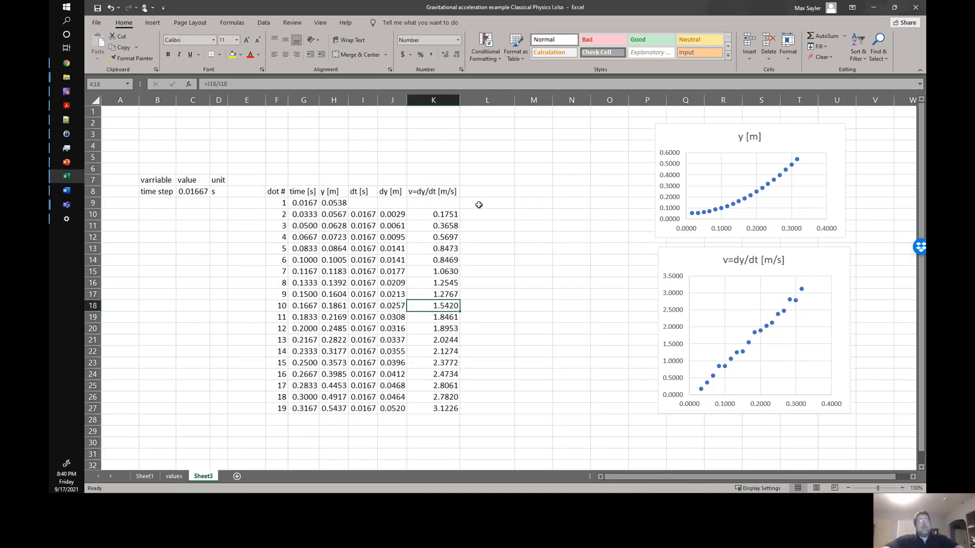
Enter the header "a=dv/dt [m/s/s]" in L8 and autofit the width of column L
click(484, 192)
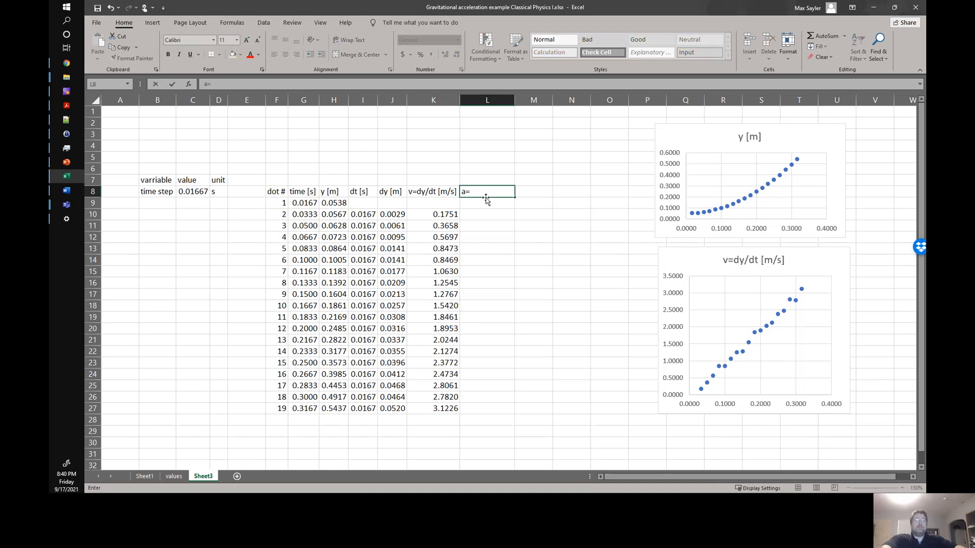
text(a=dv/dt [m/s)
text(/s])
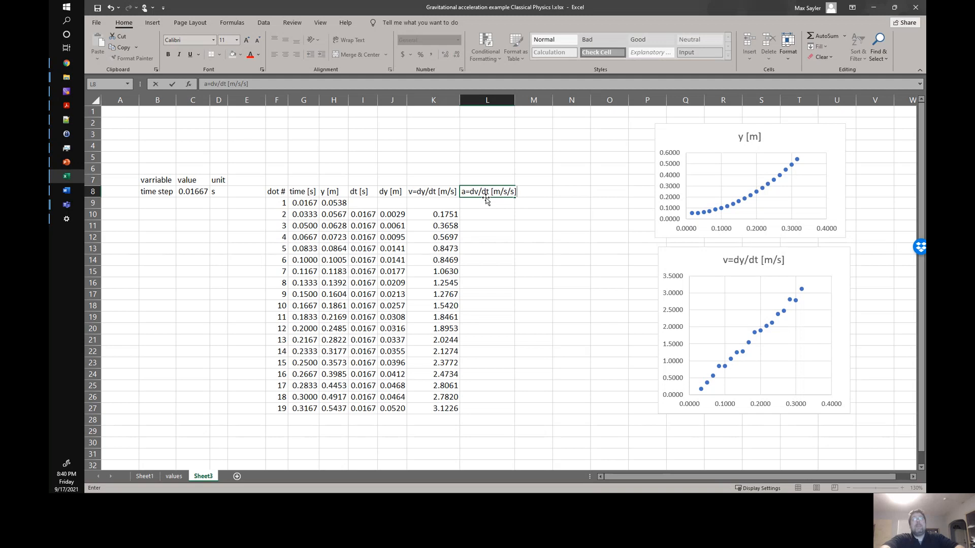
key(Return)
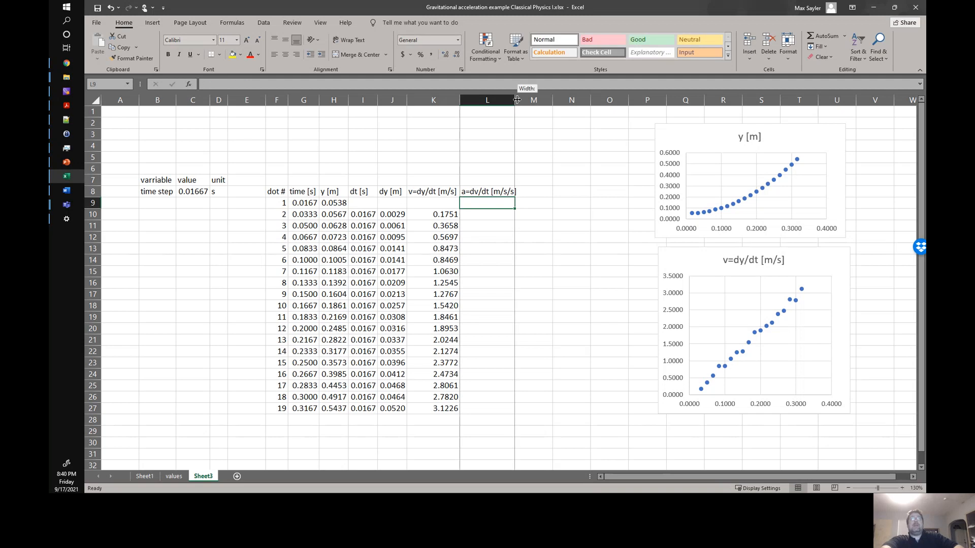
double_click(514, 100)
Calculate the acceleration in L11 with the formula =(K11-K10)/I11
click(484, 214)
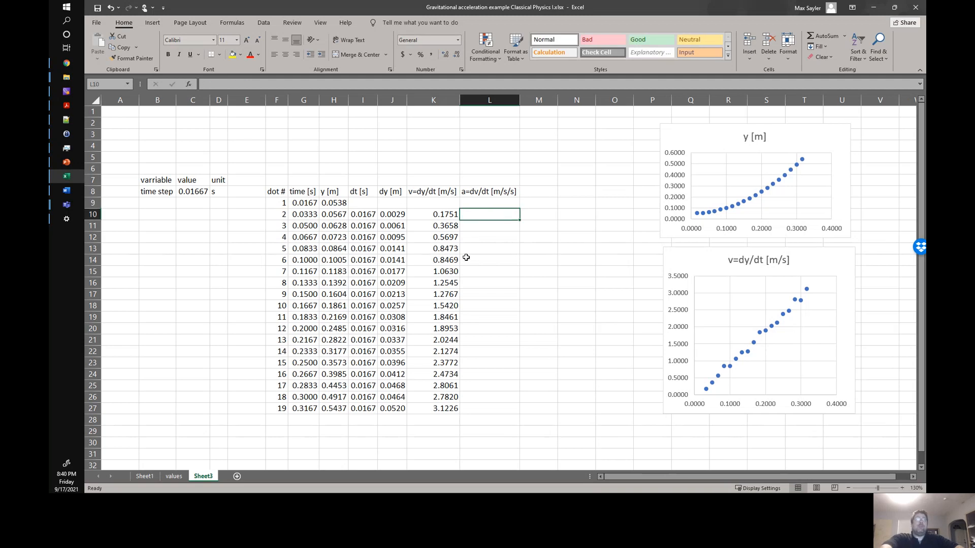
click(481, 224)
text(=)
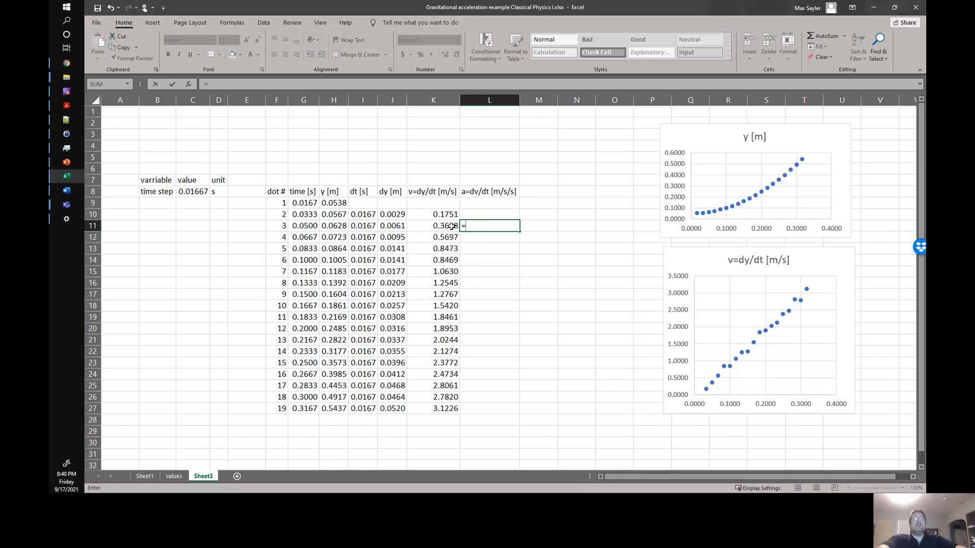
text(()
click(452, 226)
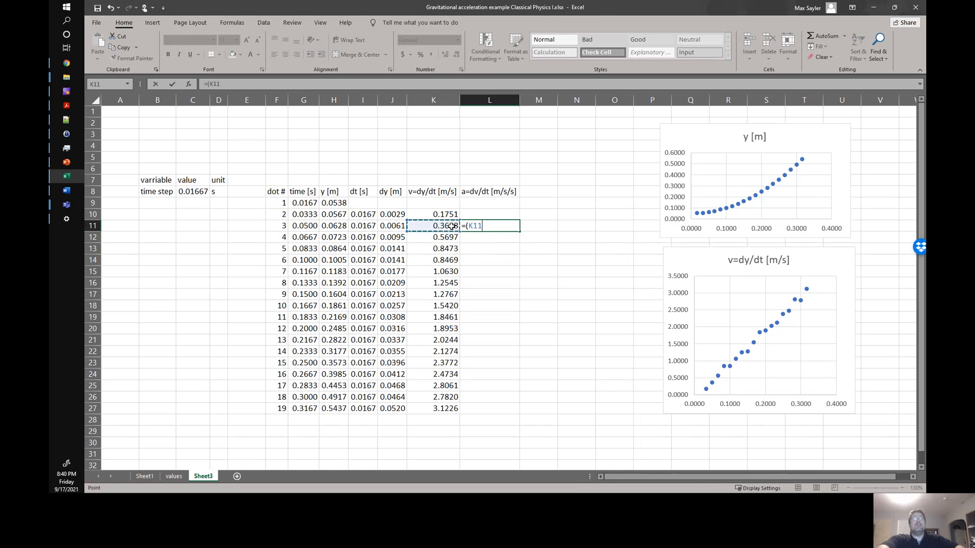
text(-)
click(443, 215)
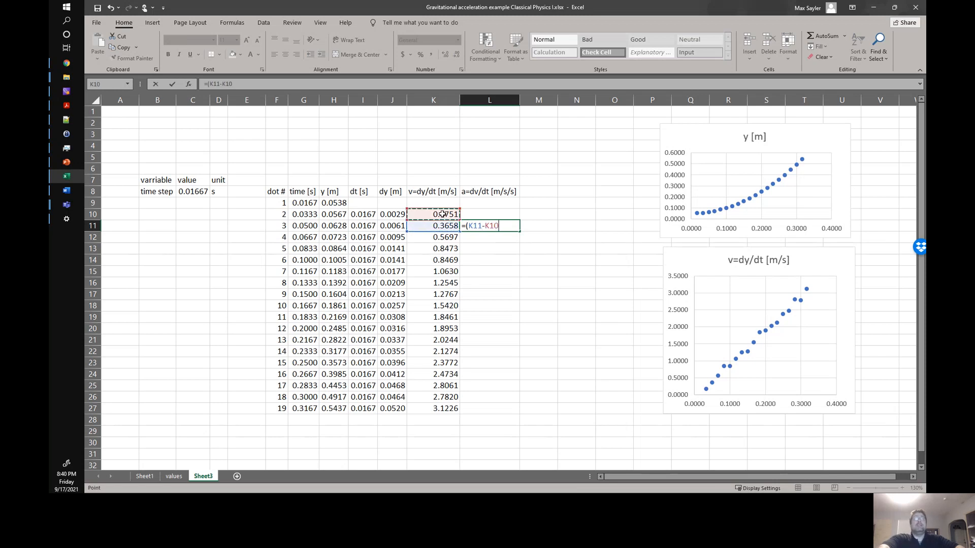
text()/)
click(356, 226)
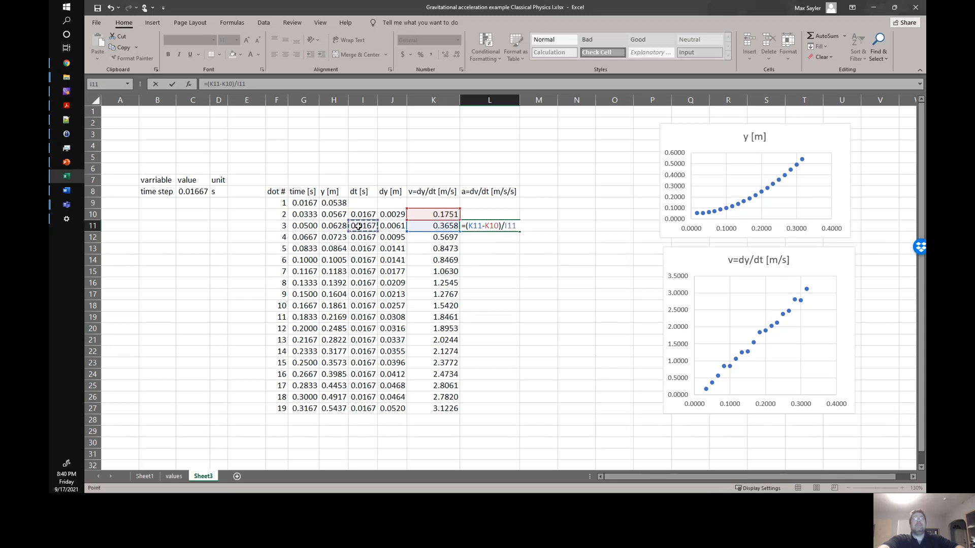
key(Return)
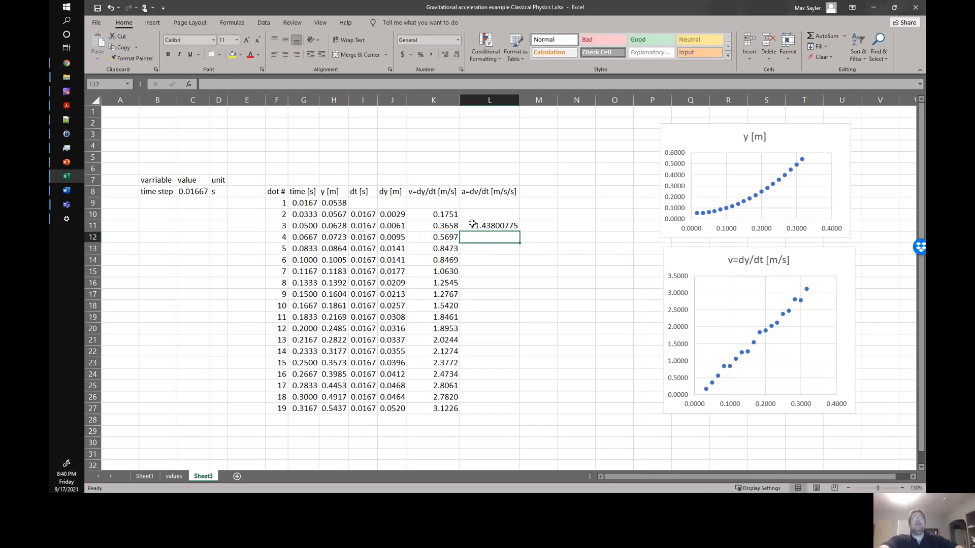
Fill the acceleration formula from L11 down to L27
click(507, 228)
drag(519, 230, 498, 413)
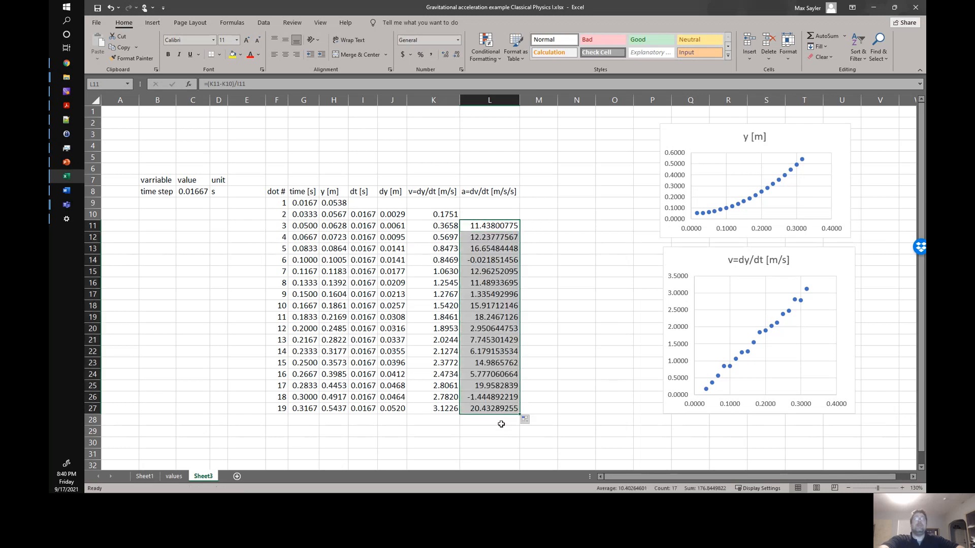
click(501, 424)
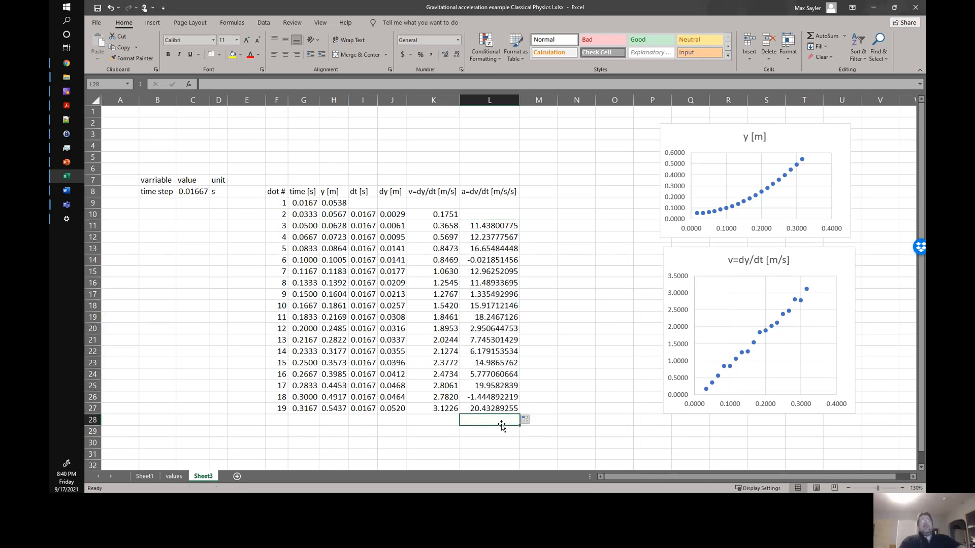
Examine the headers and blank starting cells of the dt, dy, velocity and acceleration columns
drag(363, 215, 361, 207)
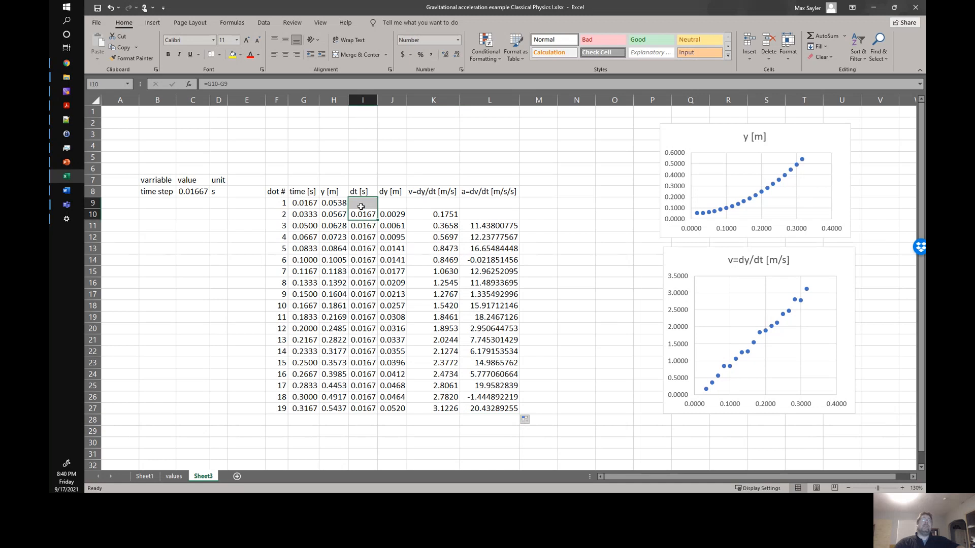
click(361, 207)
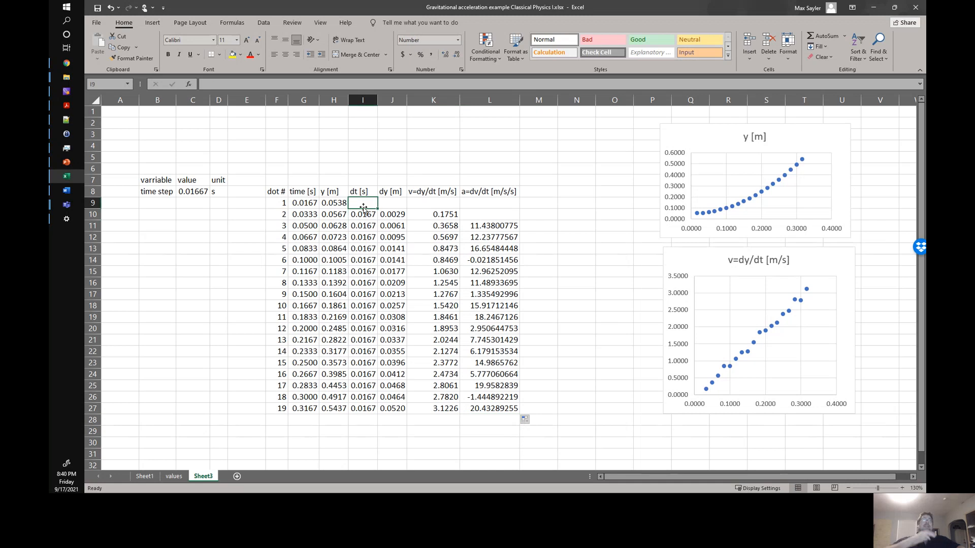
click(388, 204)
click(373, 202)
click(387, 194)
click(402, 203)
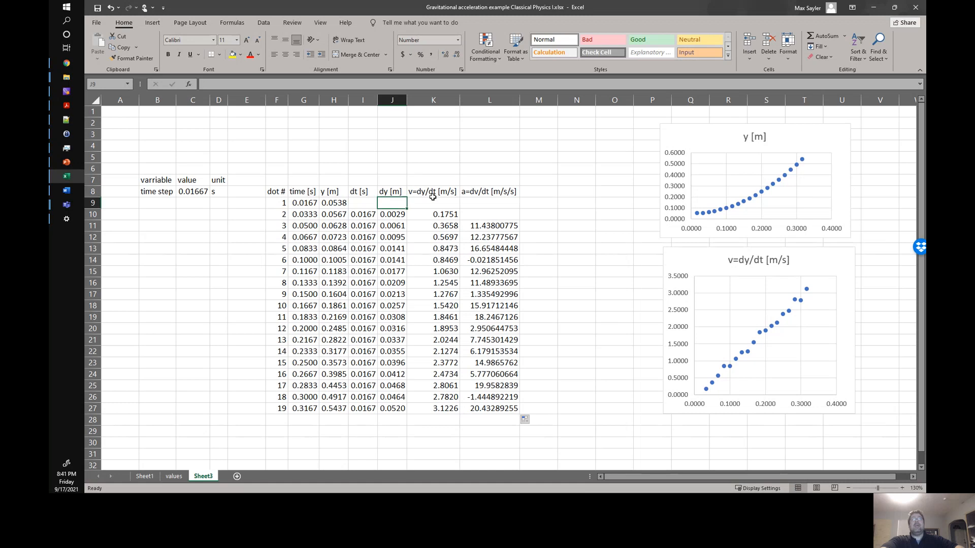
click(432, 196)
click(481, 207)
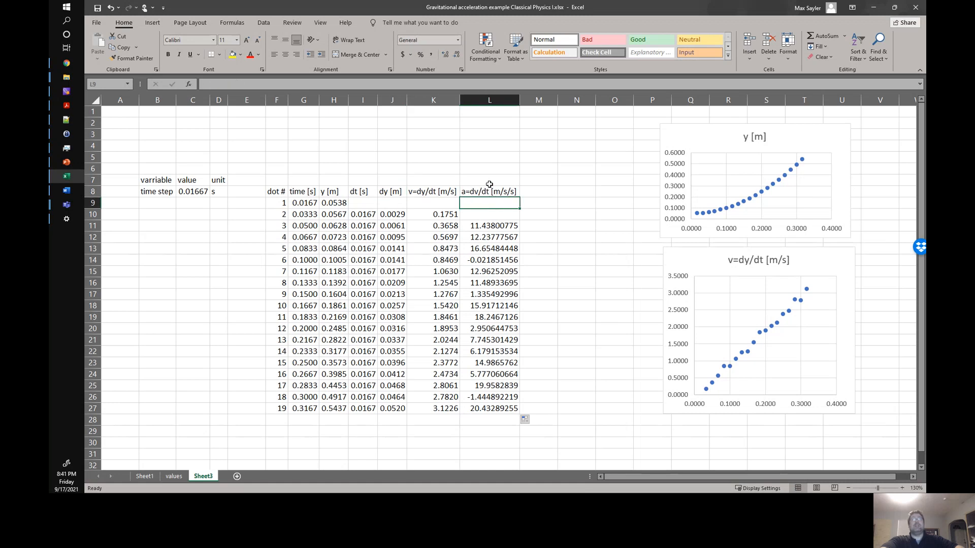
click(486, 225)
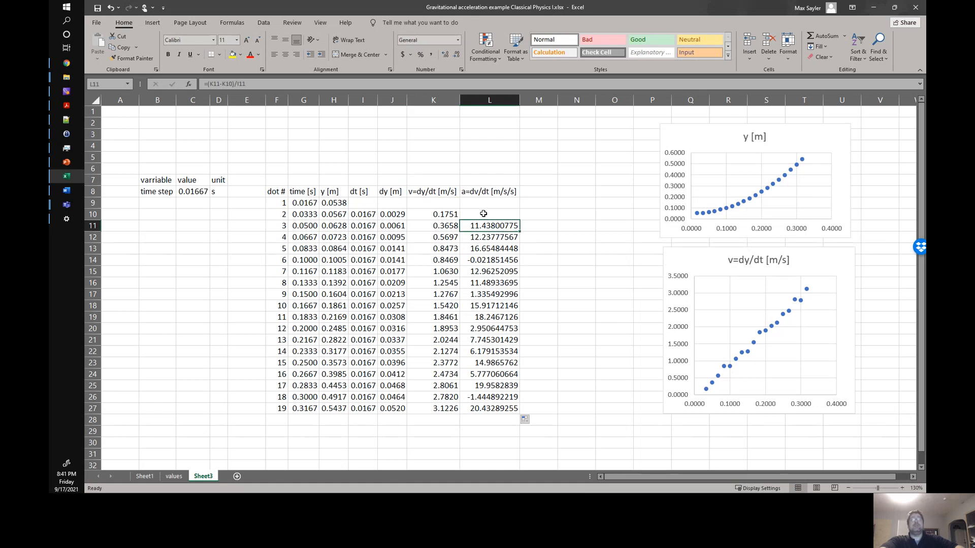
click(483, 214)
click(484, 194)
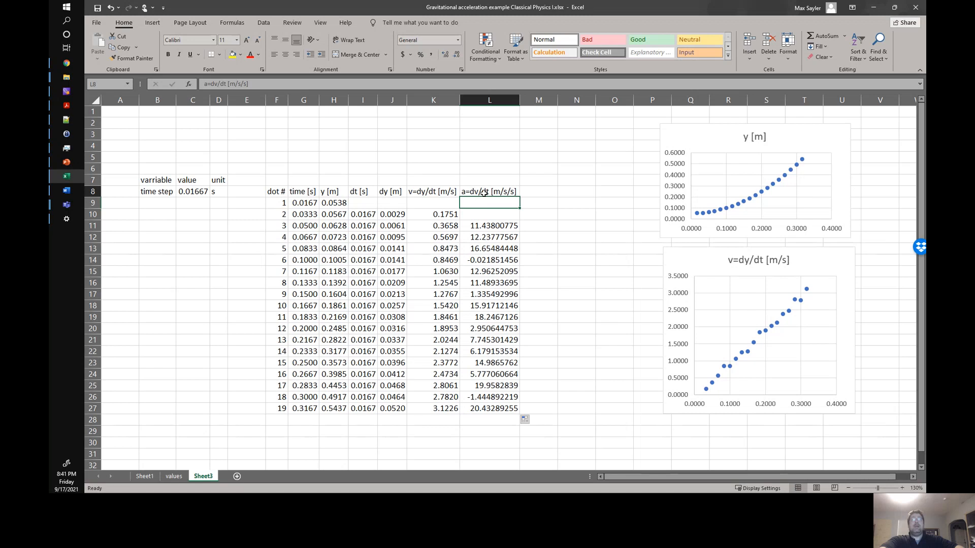
Shorten the velocity chart so that its lower edge ends at about row 22
click(757, 367)
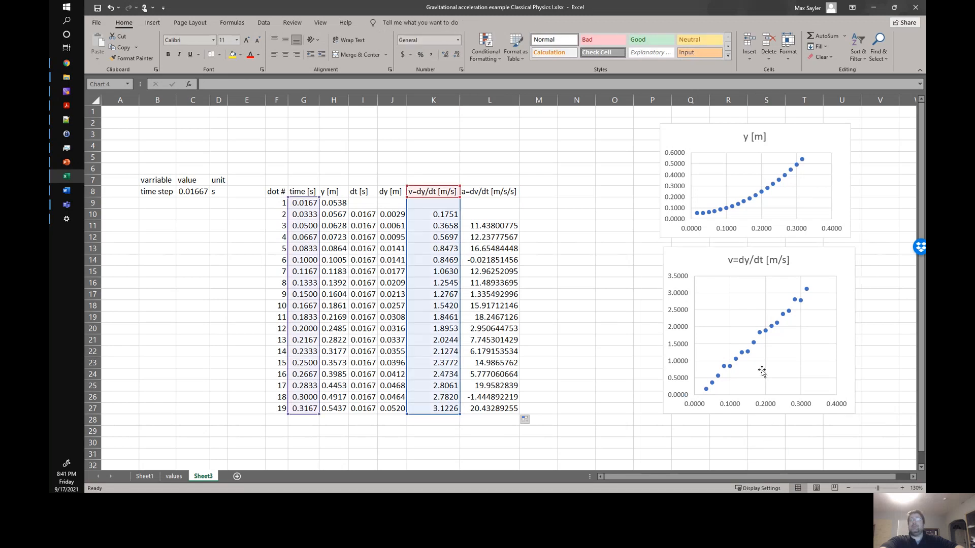
drag(759, 414, 758, 351)
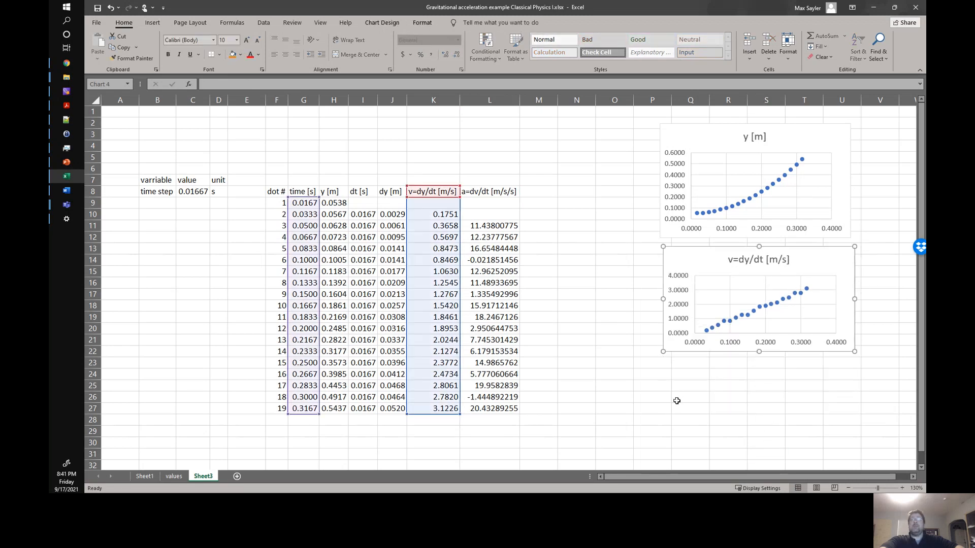
click(677, 401)
Insert a marker-only scatter chart of G8:G27 and L8:L27, and fit it below the velocity chart at about columns P to V, rows 23 to 31
drag(292, 192, 304, 410)
drag(495, 191, 499, 411)
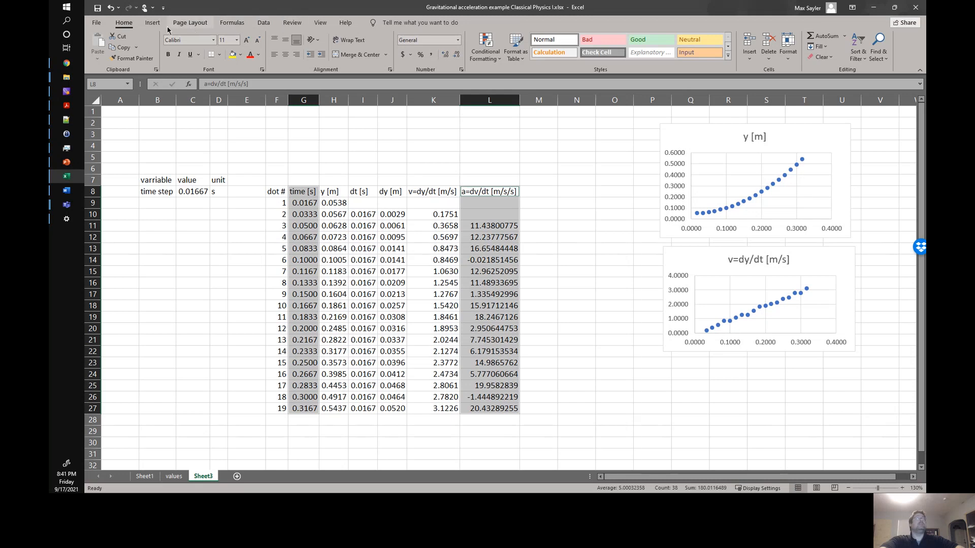
click(152, 23)
click(465, 56)
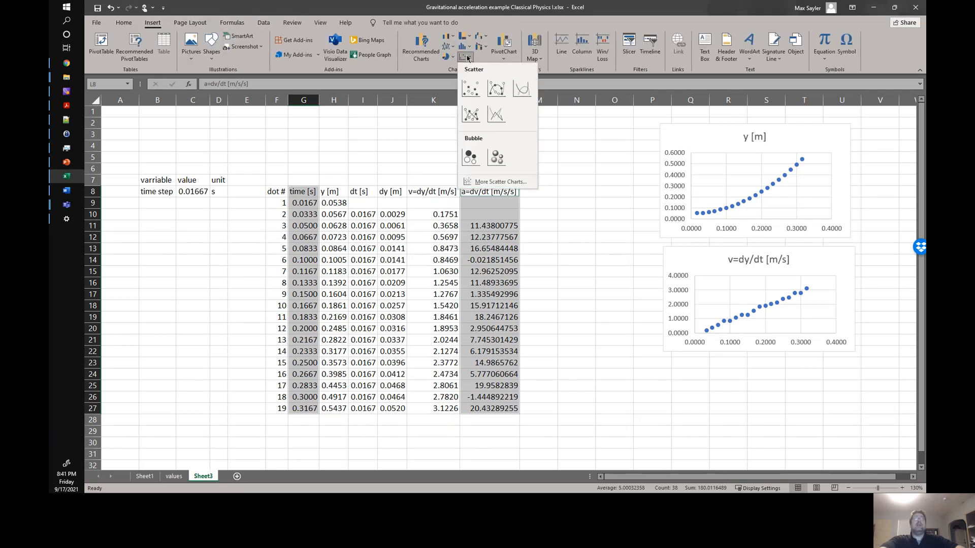
click(470, 89)
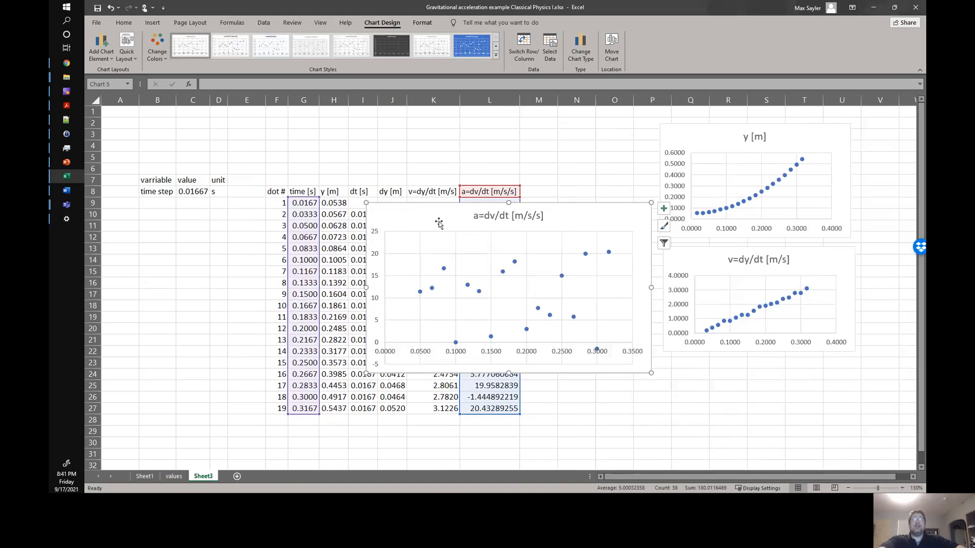
mouse_move(416, 213)
mouse_down()
mouse_move(602, 268)
mouse_move(594, 281)
mouse_move(681, 333)
mouse_move(665, 326)
mouse_move(686, 362)
mouse_move(673, 366)
mouse_up()
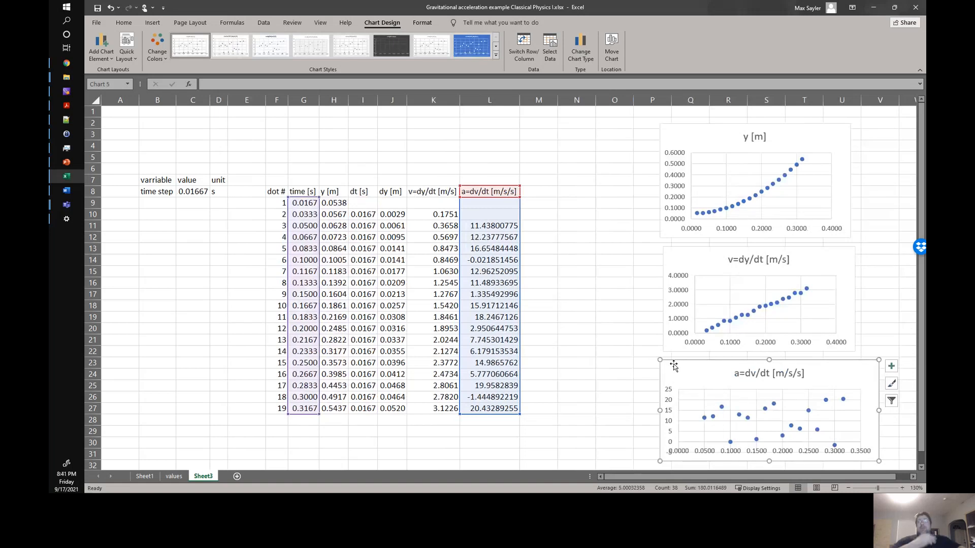
click(602, 330)
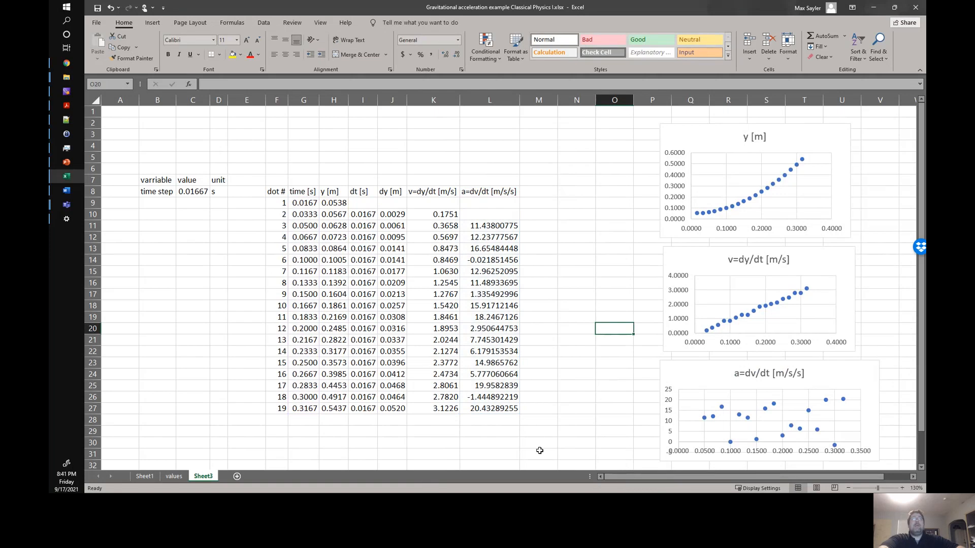
Apply all borders to the data table in F8:L27
click(507, 411)
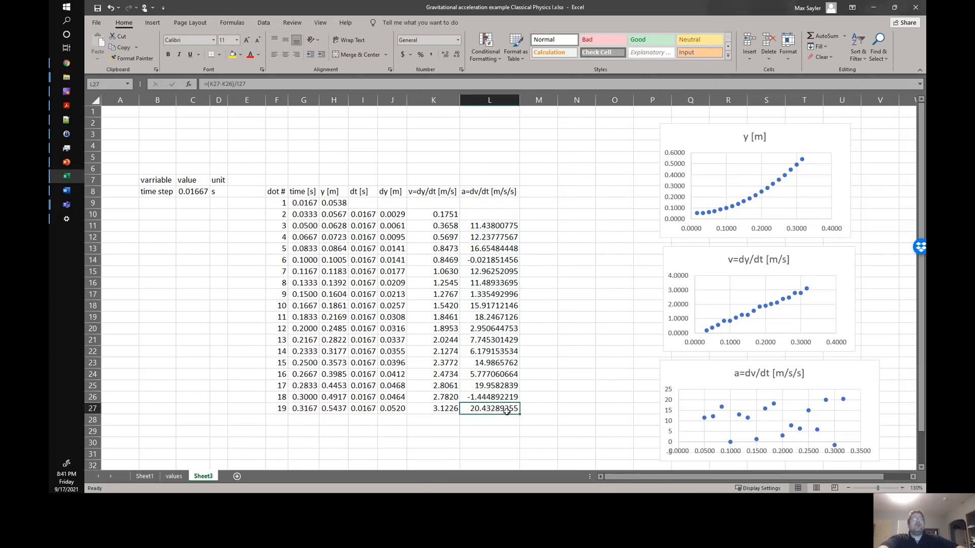
click(275, 192)
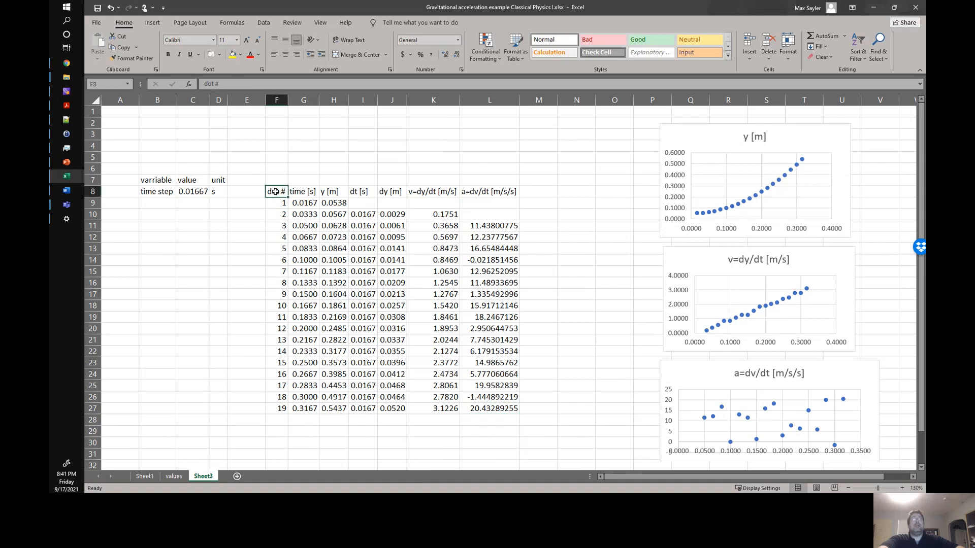
drag(275, 192, 507, 410)
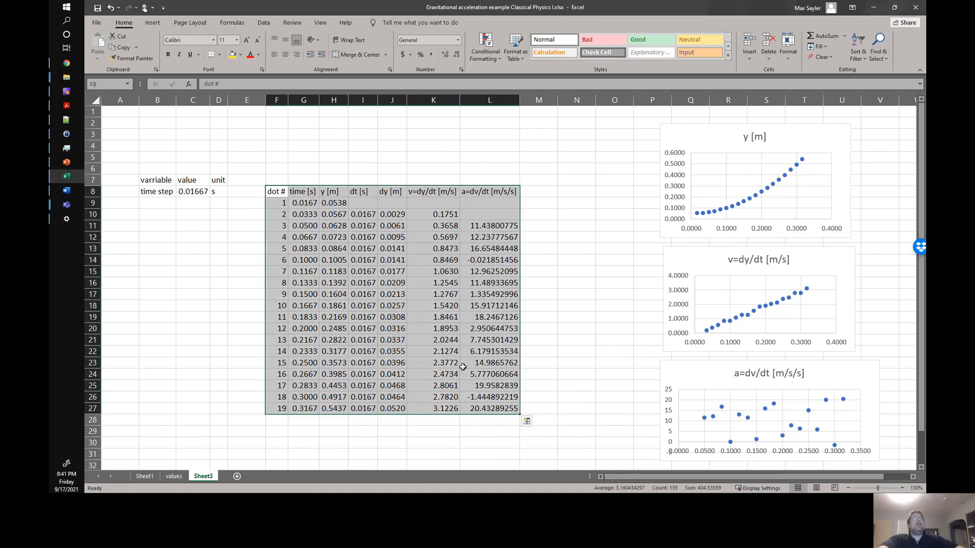
click(219, 55)
click(236, 146)
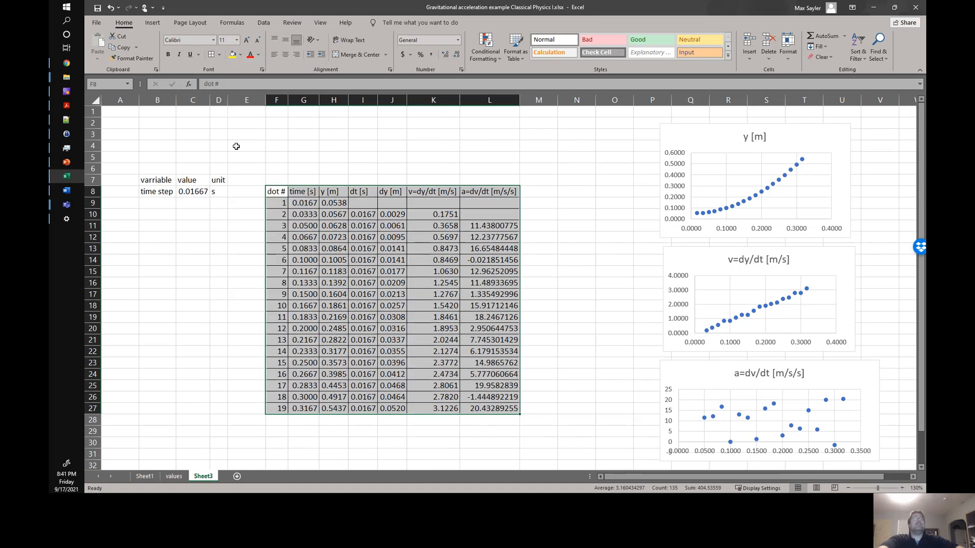
click(94, 100)
click(347, 284)
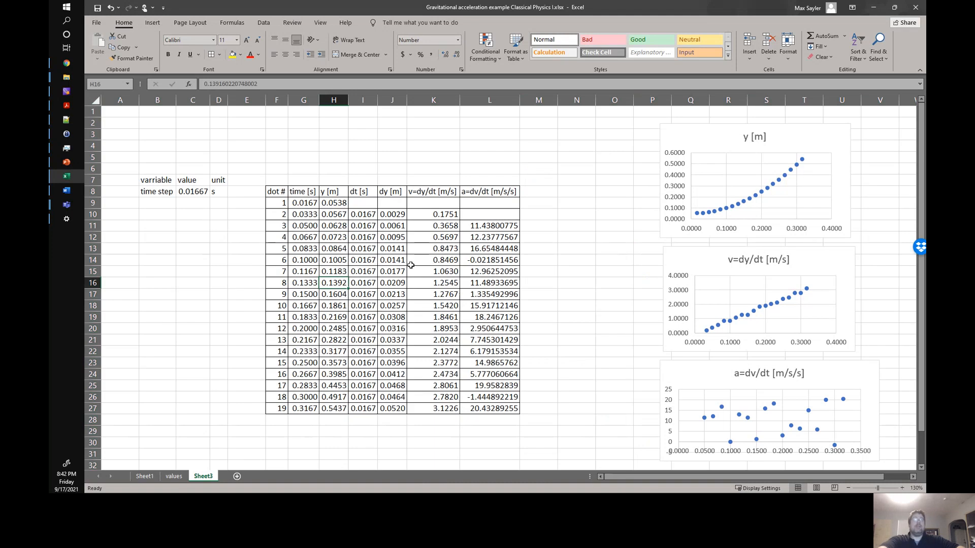
Make the table's column headers in F8:L8 bold
drag(272, 191, 508, 192)
click(168, 54)
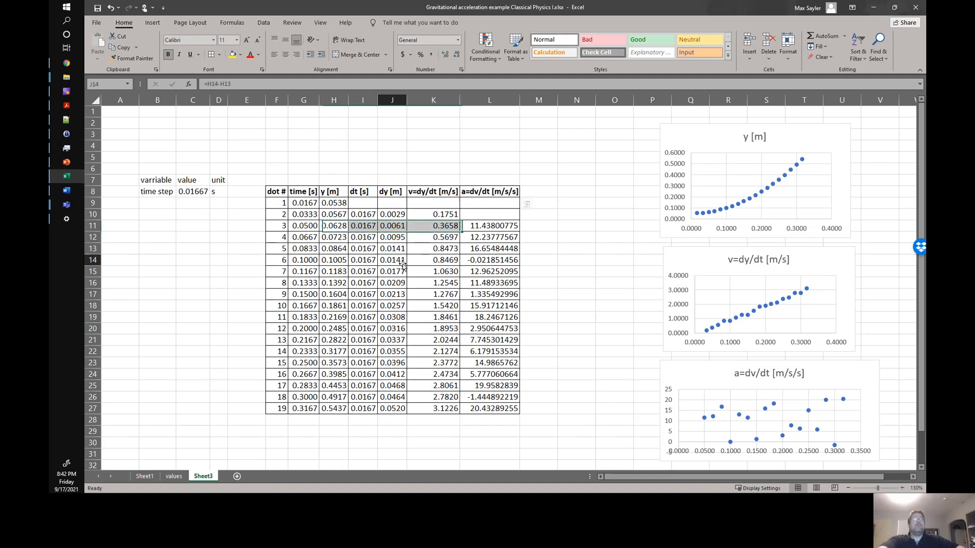
click(391, 260)
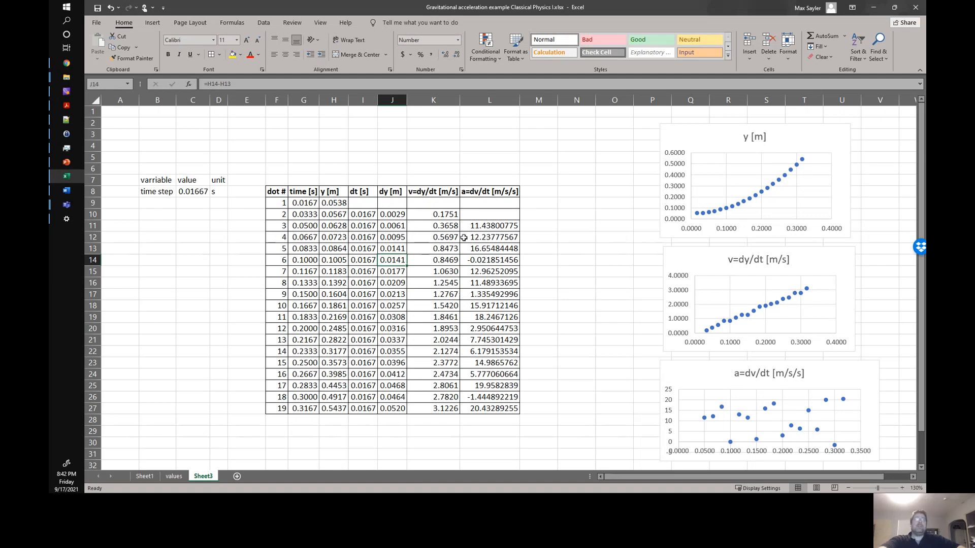
Calculate the mean acceleration in L28 with the formula =AVERAGE(L11:L27)
click(491, 419)
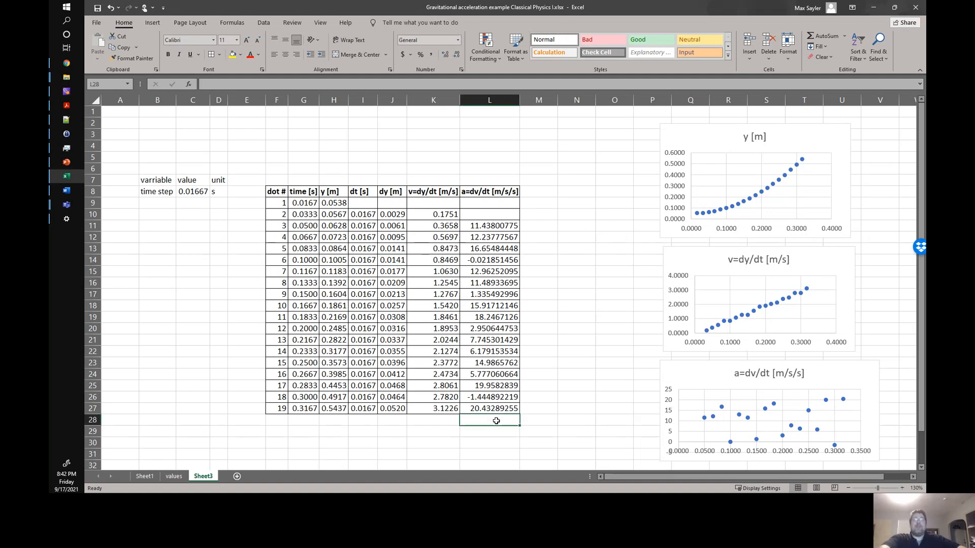
text(=)
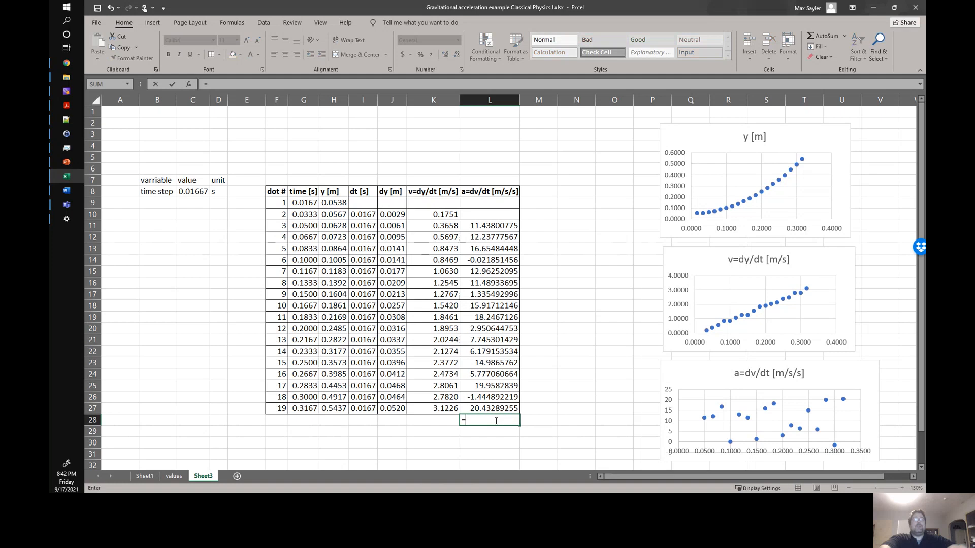
text(a)
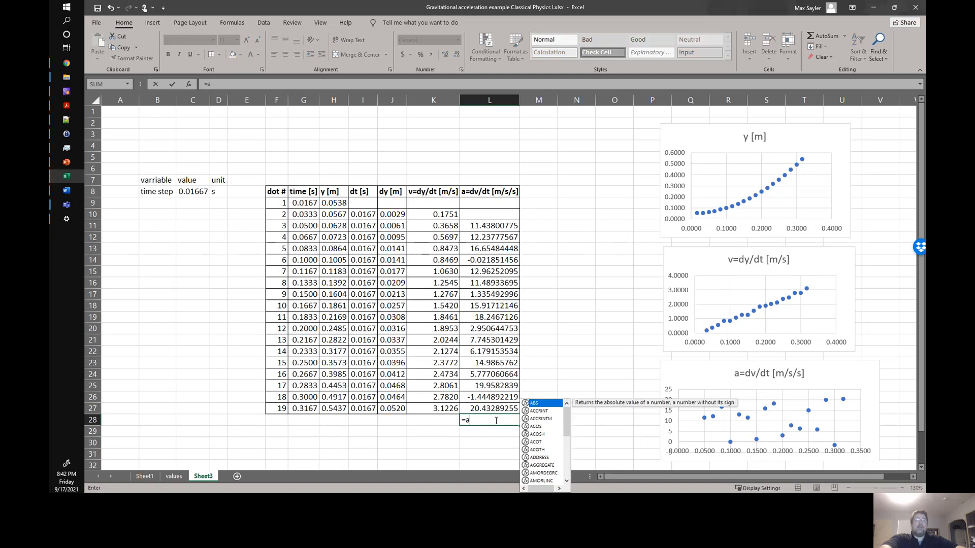
text(verage)
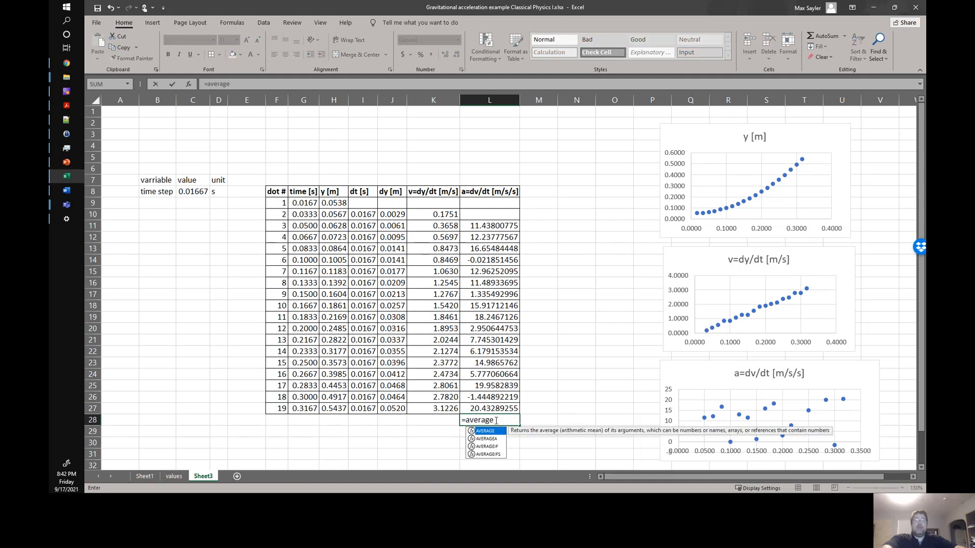
text(()
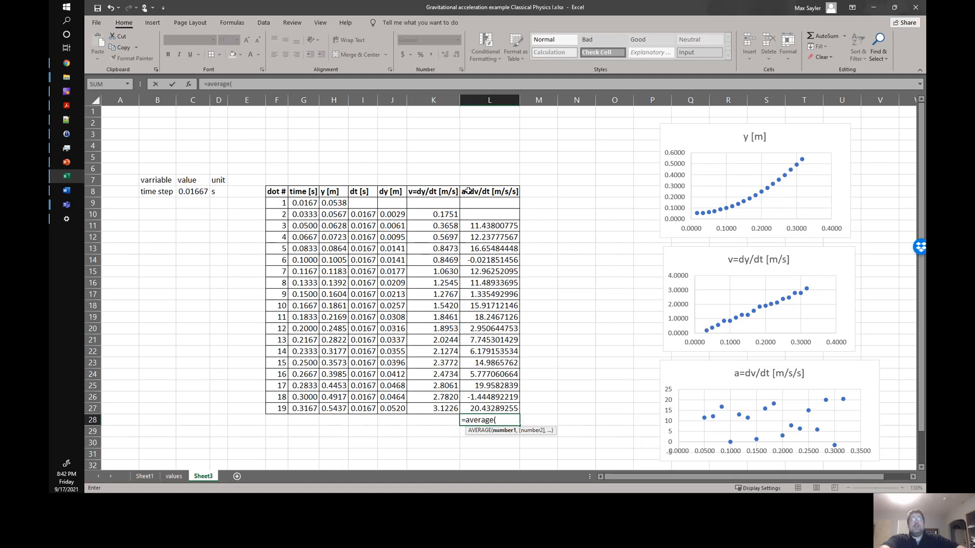
drag(483, 227, 485, 404)
text())
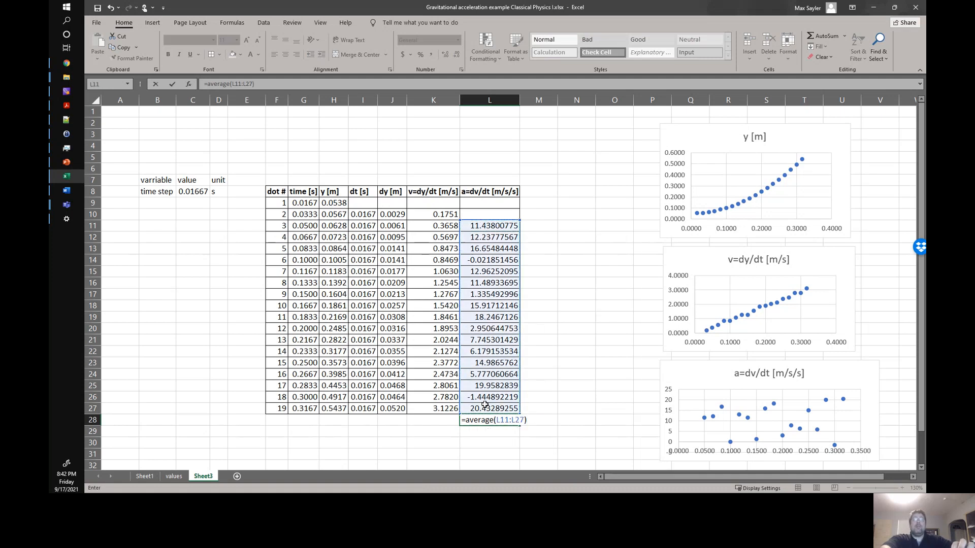
key(Return)
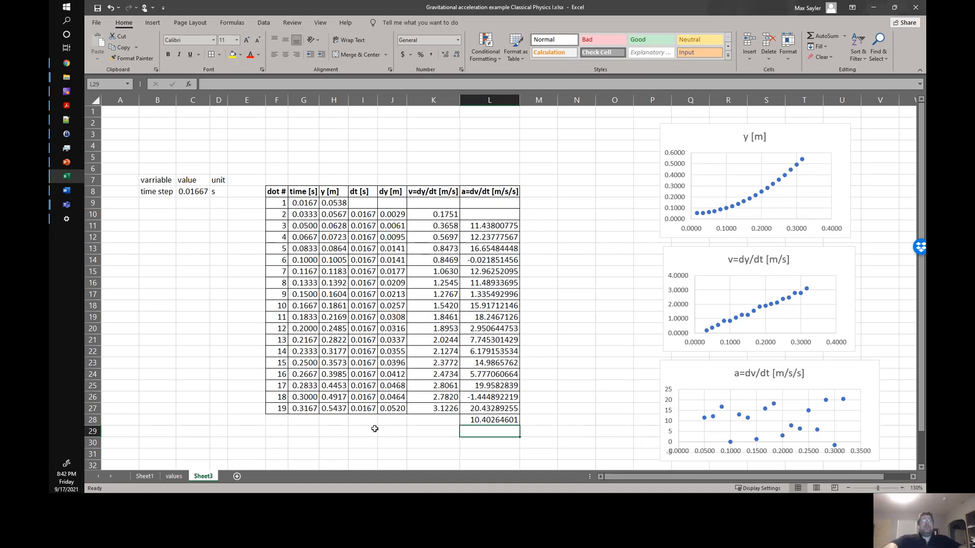
Label the mean acceleration by entering "average =" in K28 and right-align the label
click(411, 424)
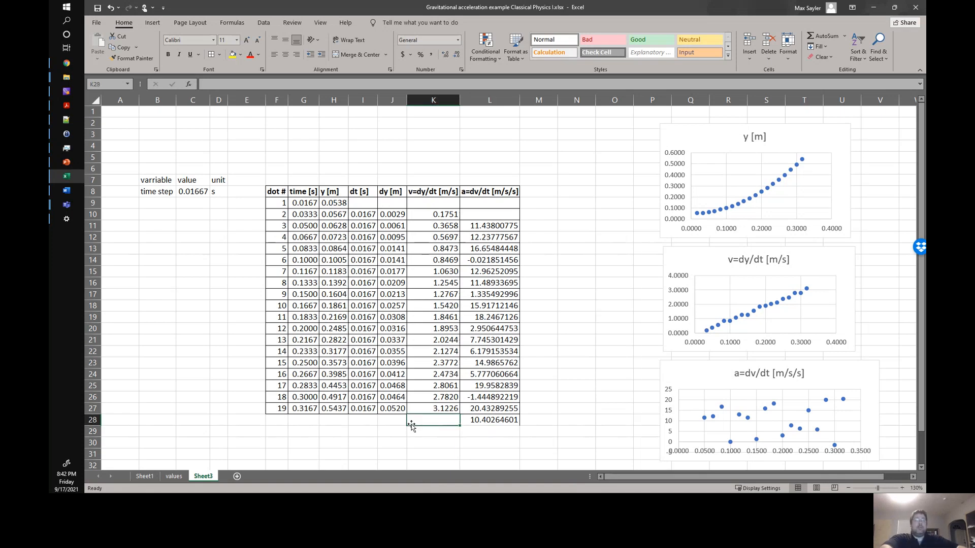
text(av)
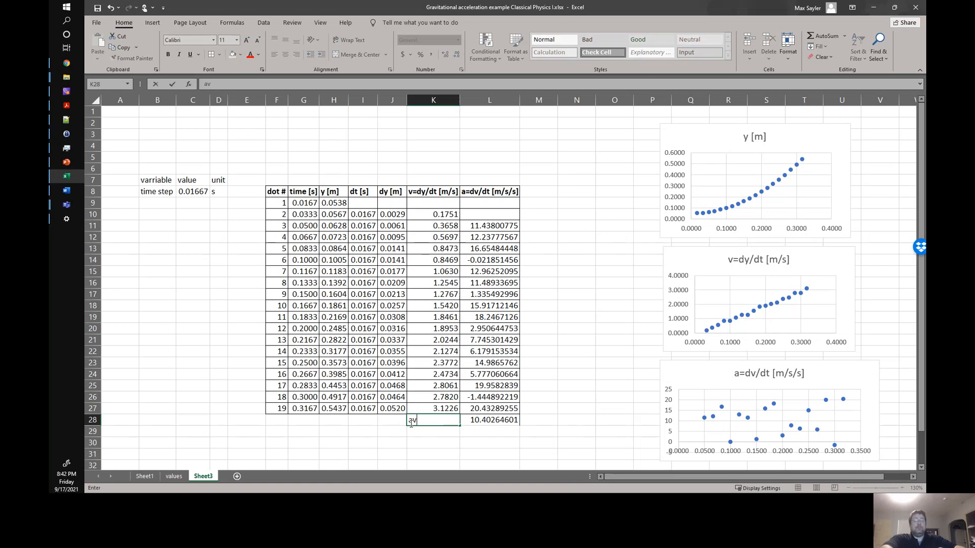
text(erage -)
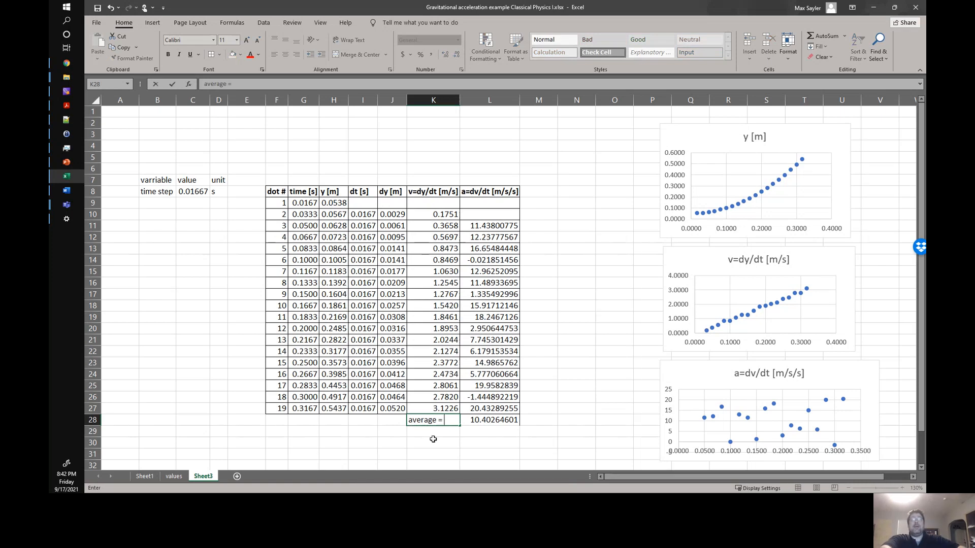
key(Return)
click(443, 422)
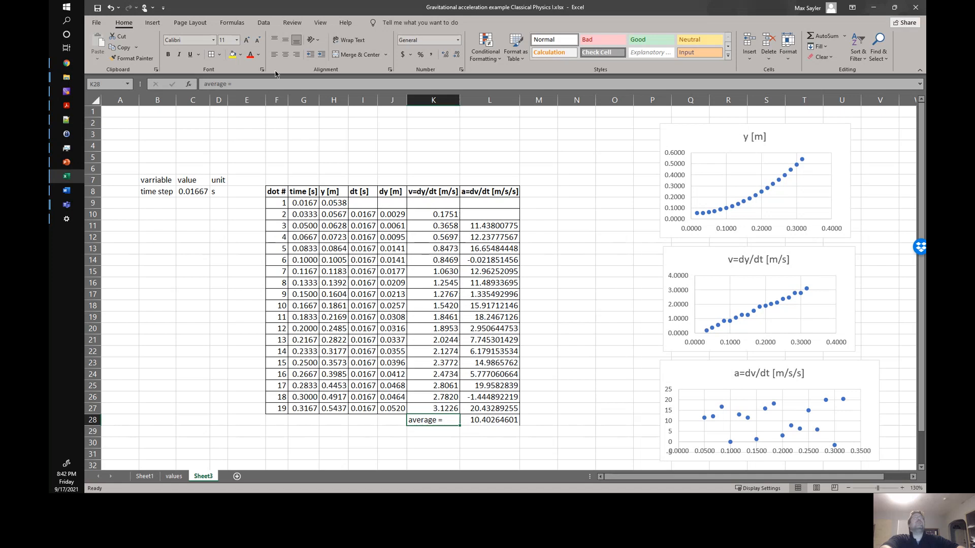
click(296, 54)
click(547, 408)
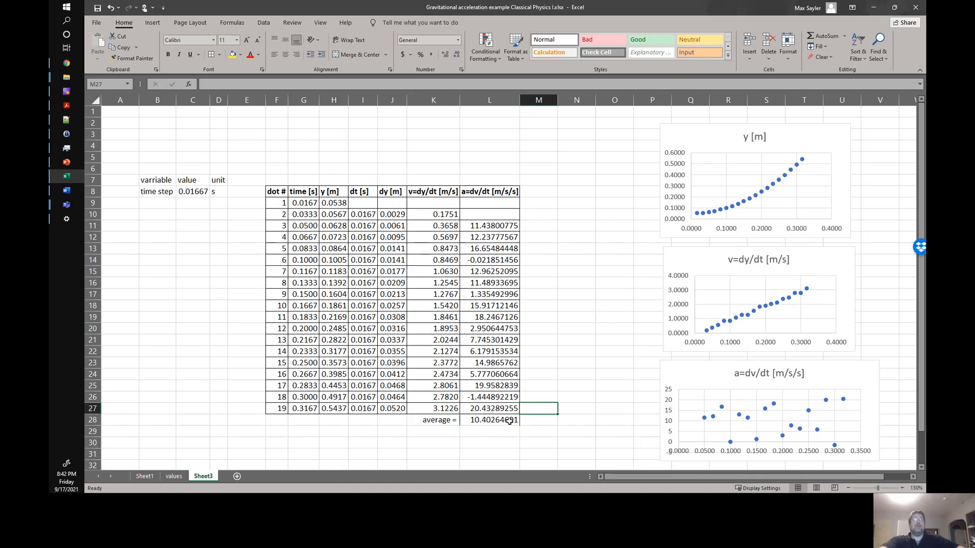
Apply all borders to the average label and its result in K28:L28
drag(511, 427, 441, 420)
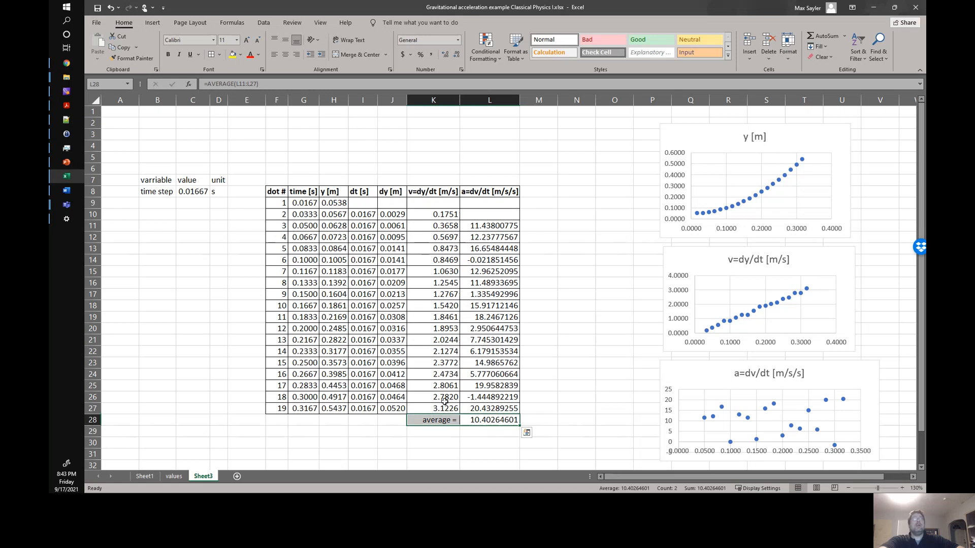
click(577, 383)
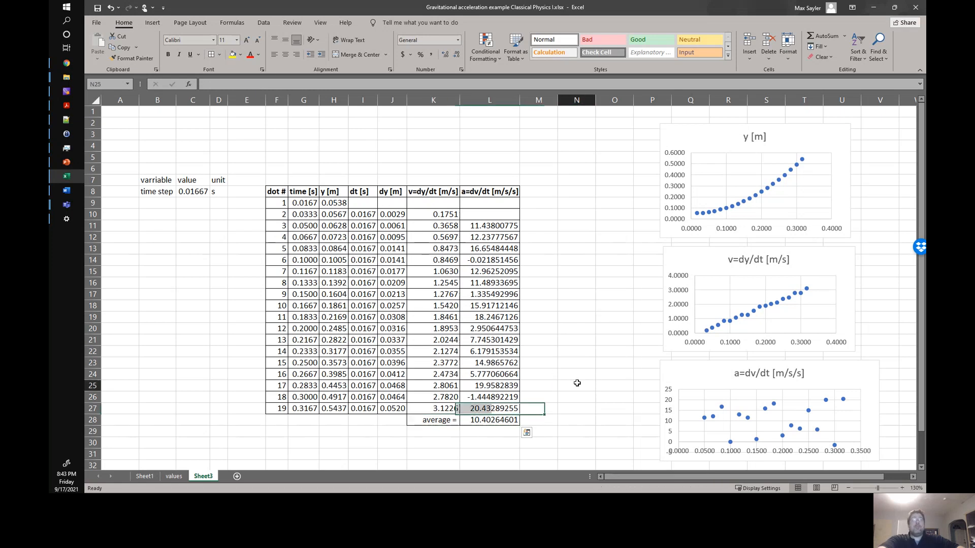
click(513, 417)
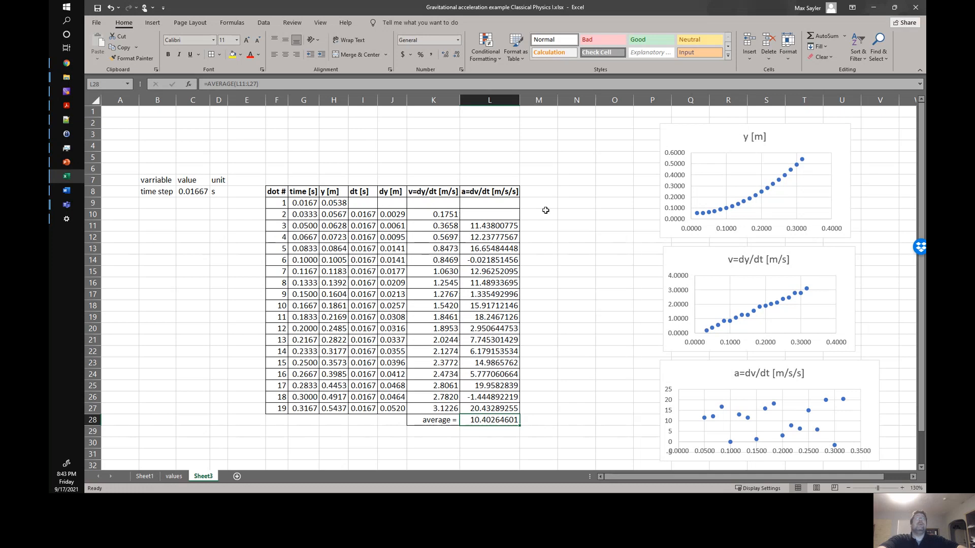
click(546, 210)
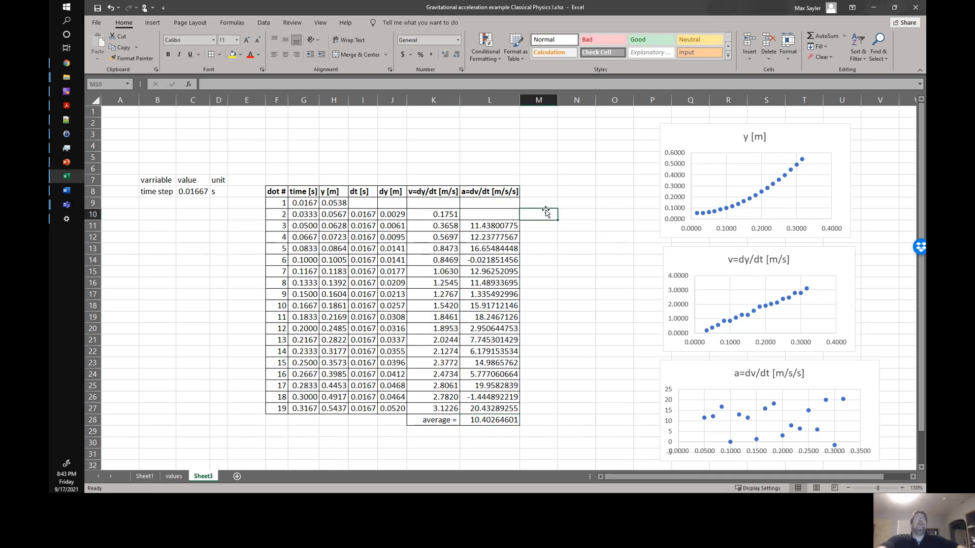
Enter a formula in N11 that subtracts the average in L28 from L11, trying to make the L28 reference absolute
click(575, 228)
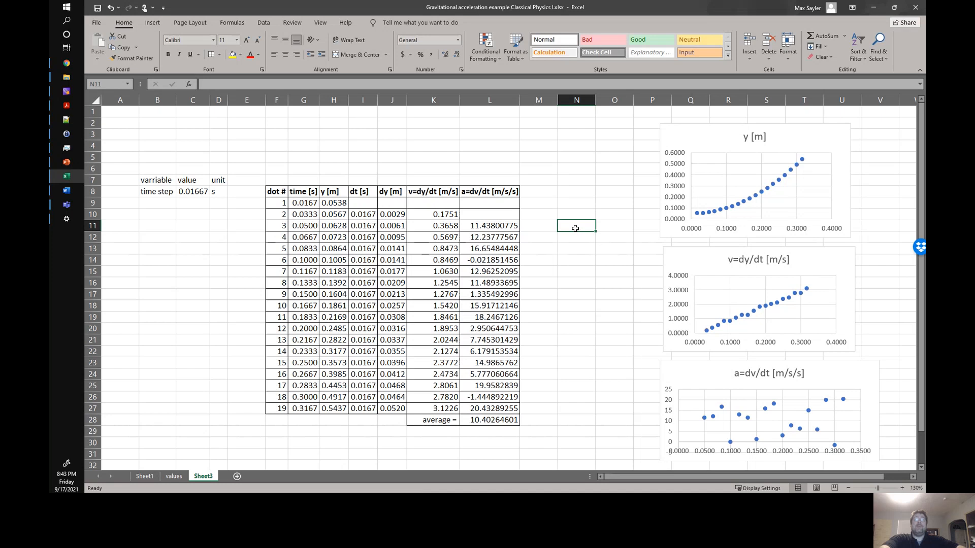
text(=)
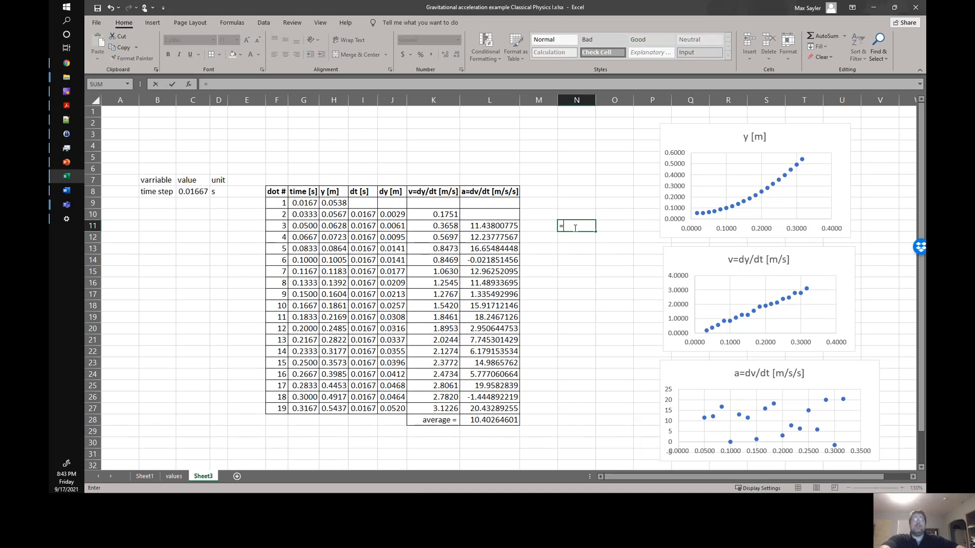
click(506, 225)
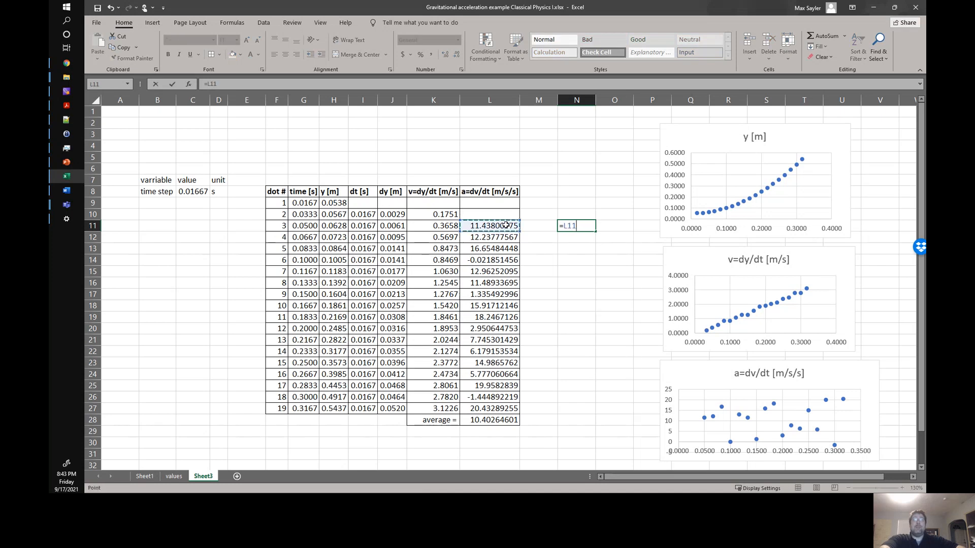
text(-)
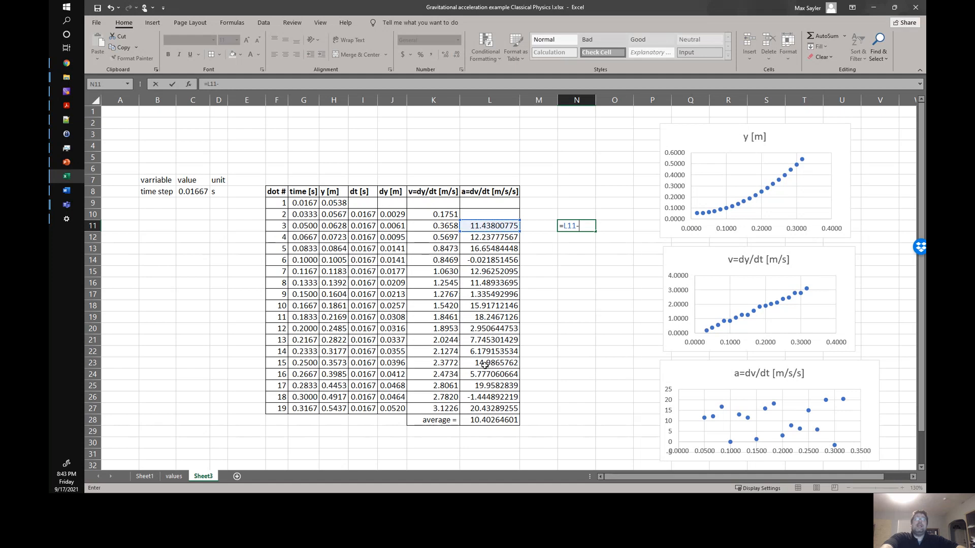
click(499, 419)
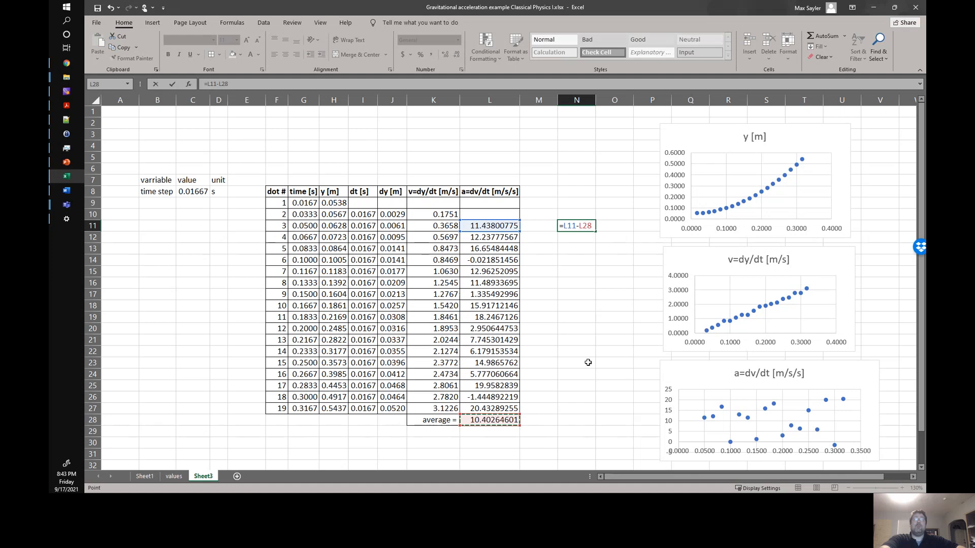
click(219, 83)
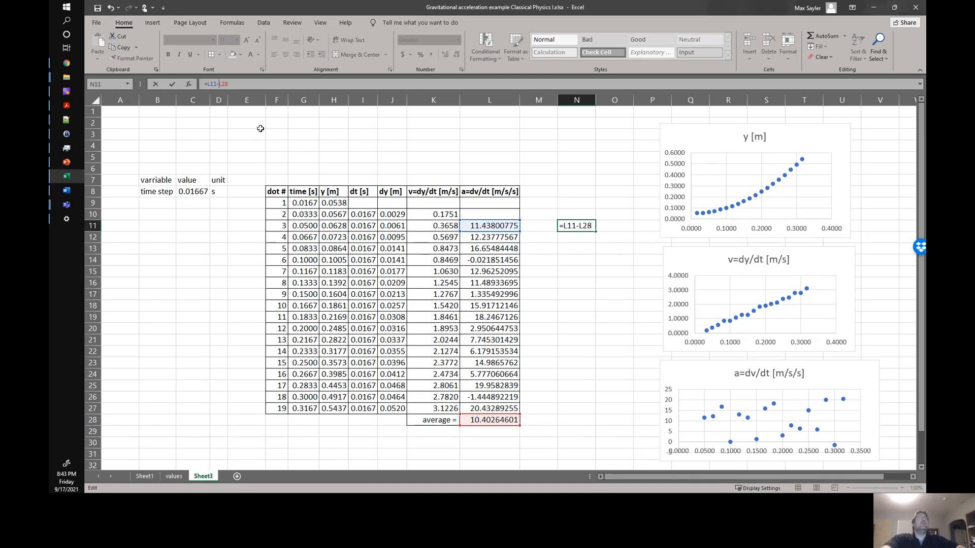
text($)
key(Right)
text(%)
key(Return)
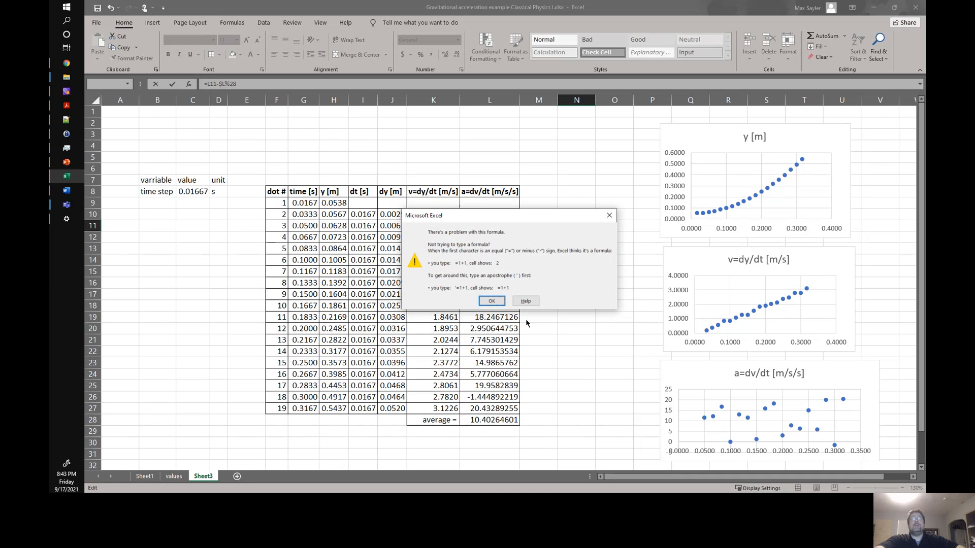
Correct the rejected formula in N11 to =L11-$L$28
click(491, 301)
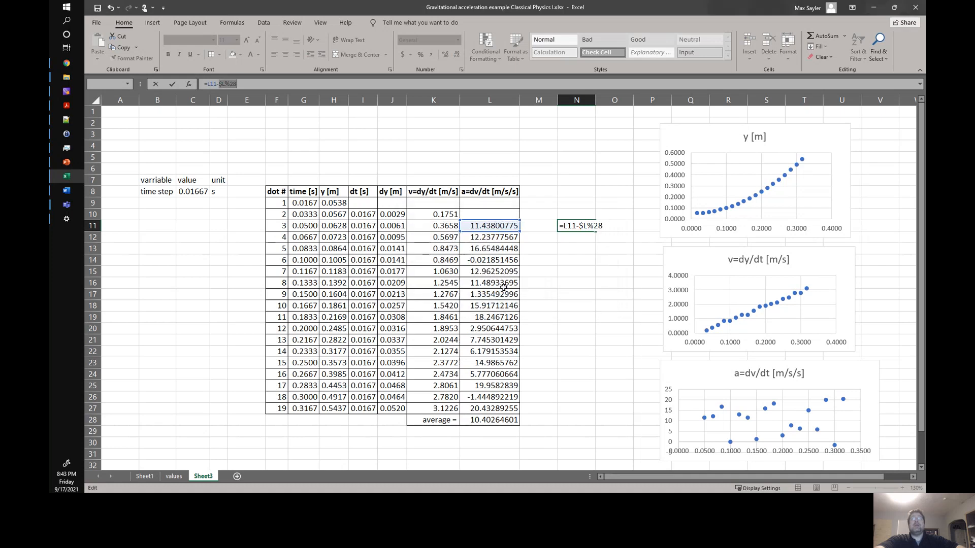
click(230, 82)
key(BackSpace)
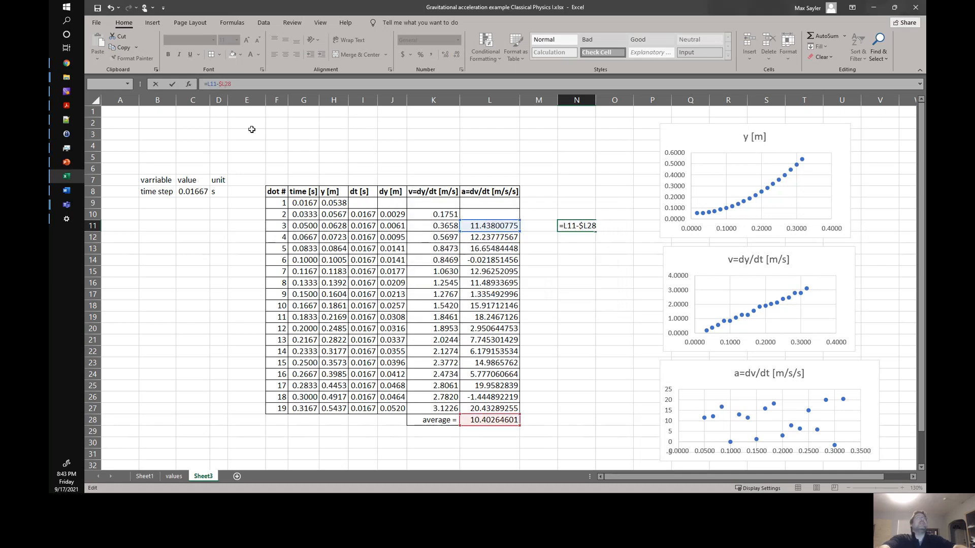
key(Return)
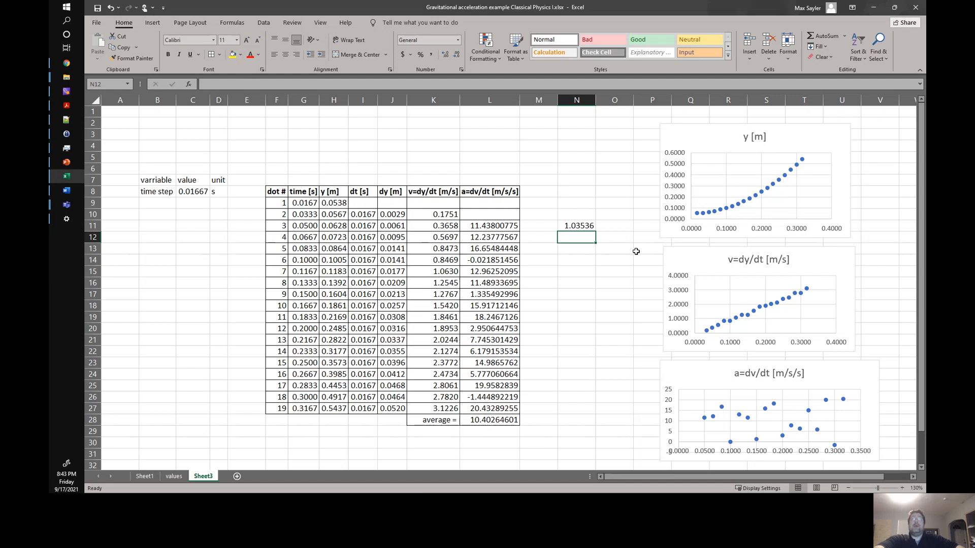
Fill the deviation formula from N11 down to N27
click(584, 226)
drag(595, 231, 594, 412)
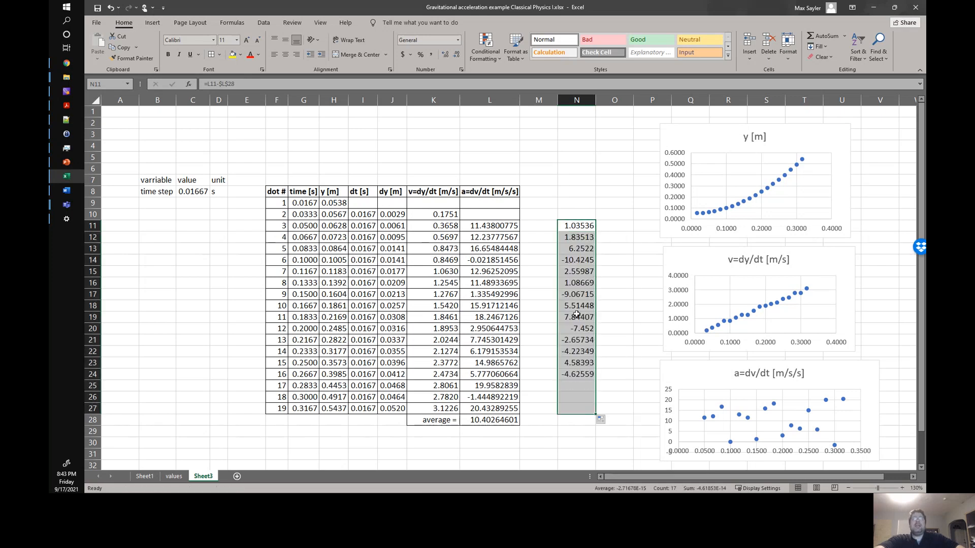
click(573, 194)
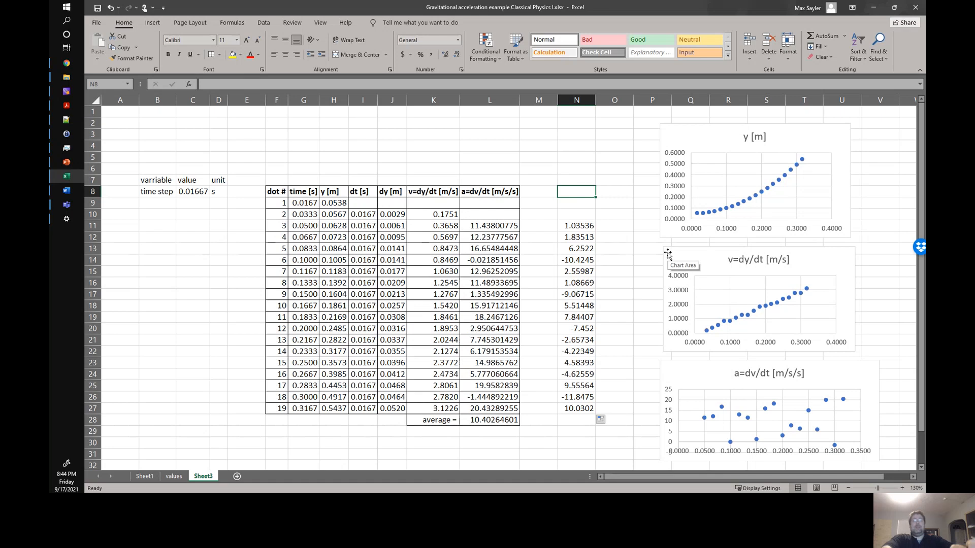
Enter the heading ai-<a> in N8 above the deviation values
text(()
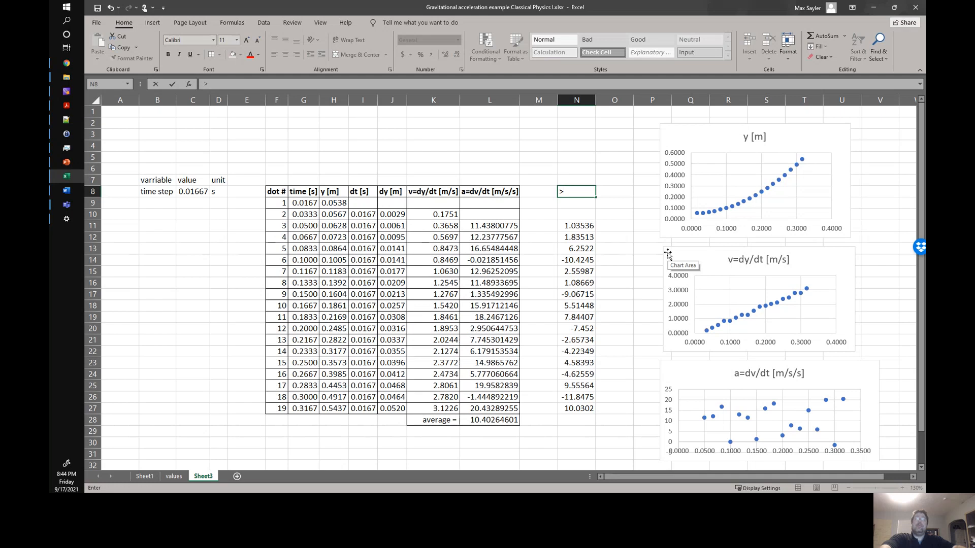
text(M)
text(ai-M)
key(BackSpace)
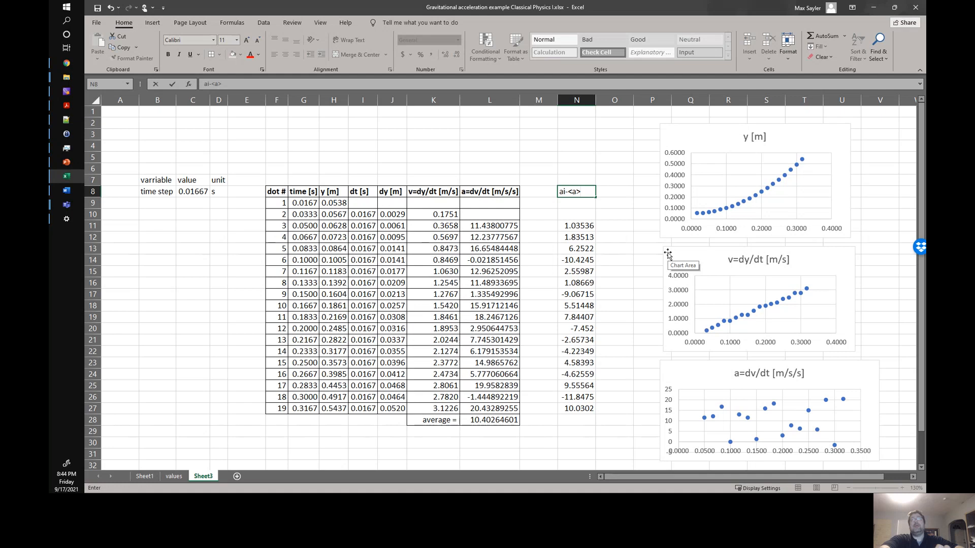
key(Return)
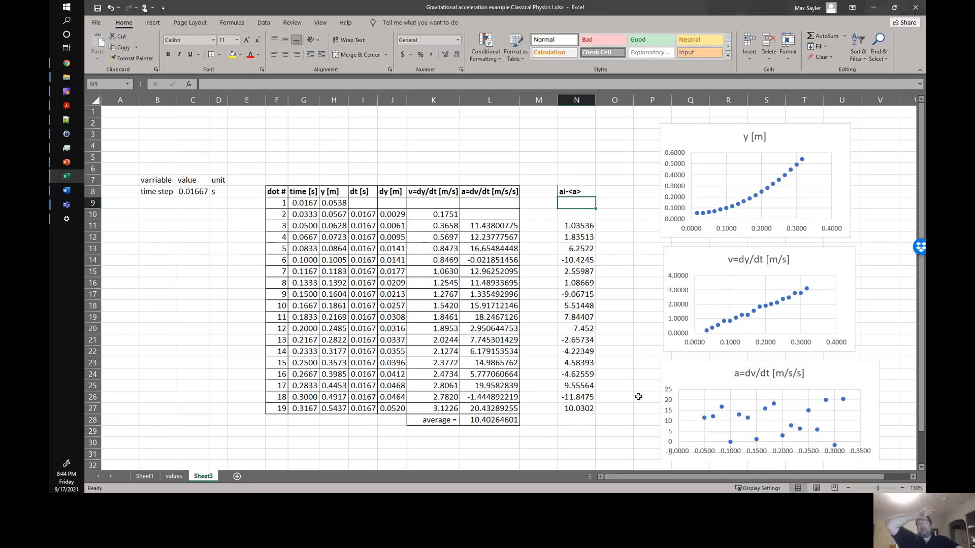
Enter the heading square in O8, beside the deviation heading
click(612, 192)
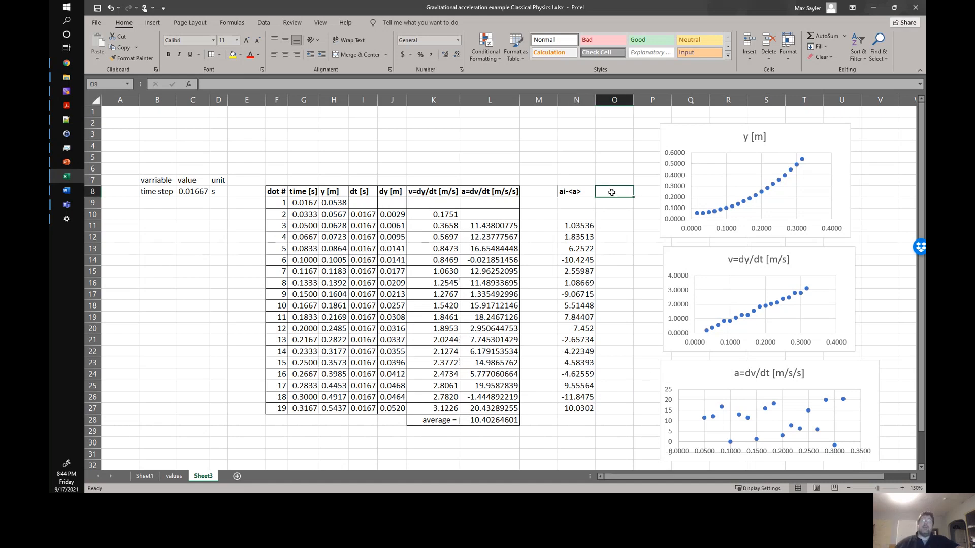
click(613, 227)
click(614, 193)
text(sq)
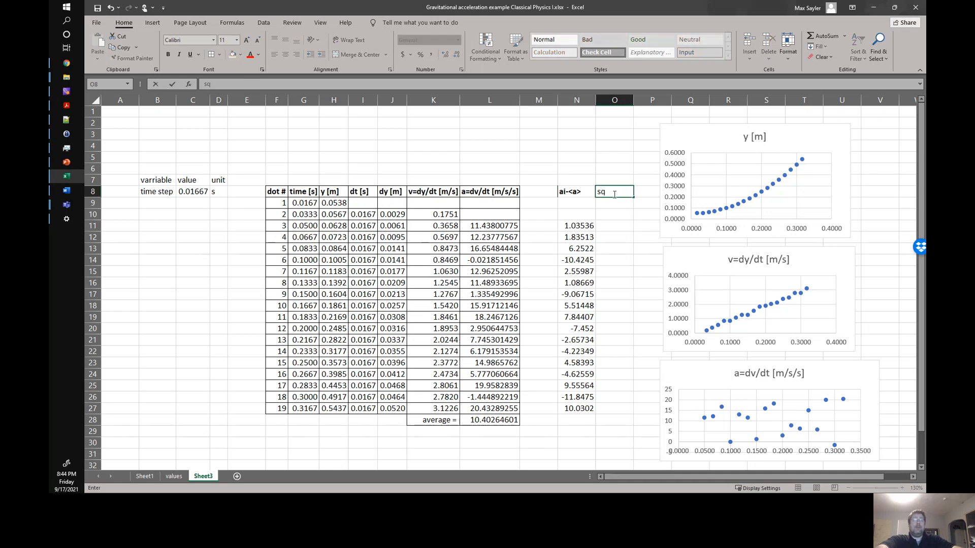
text(ua)
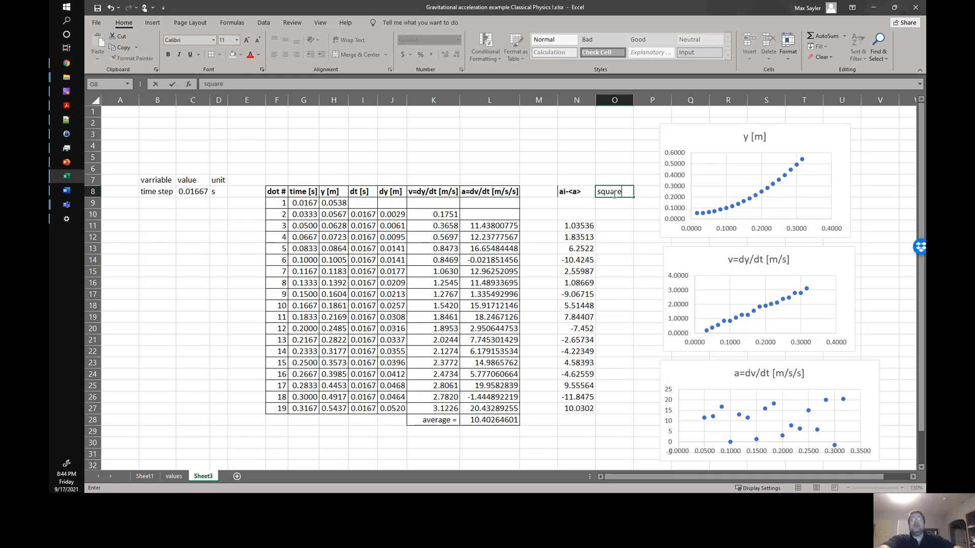
text(re)
key(Return)
Try to enter a formula in O11 that squares the deviation in N11
click(622, 228)
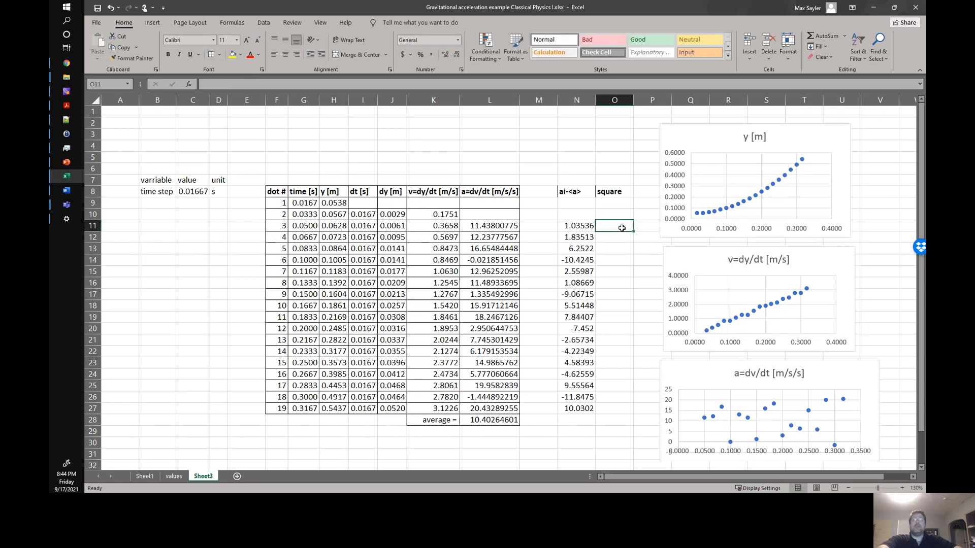
text(=)
click(587, 227)
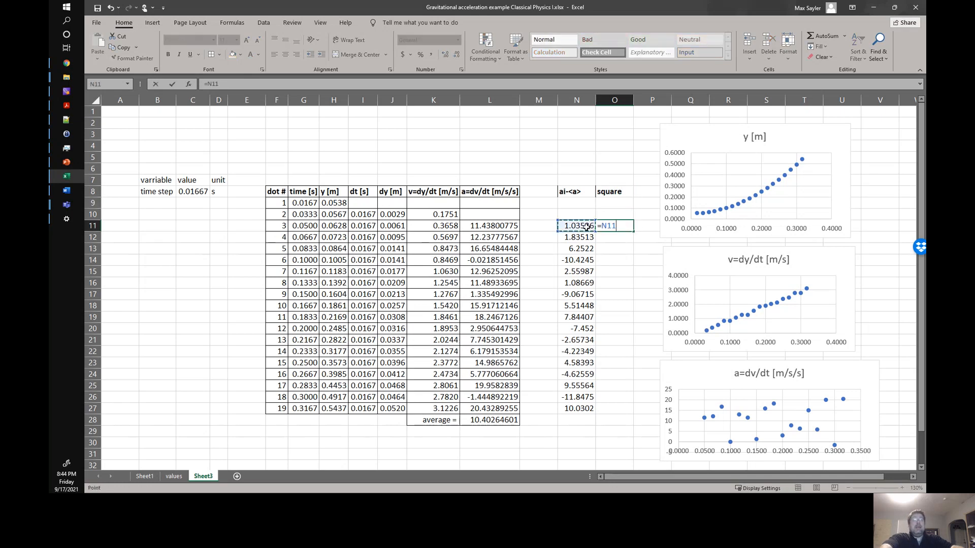
text(#)
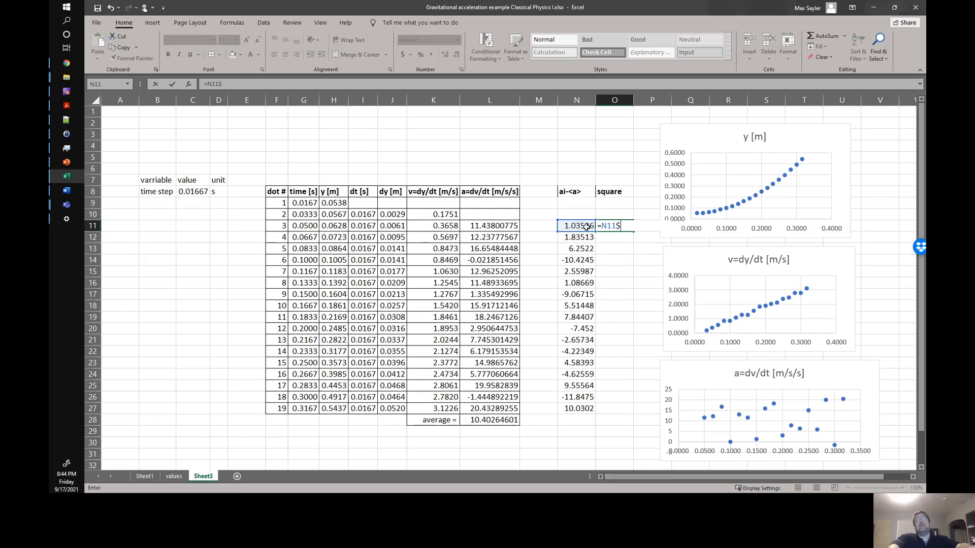
key(BackSpace)
key(BackSpace)
key(Return)
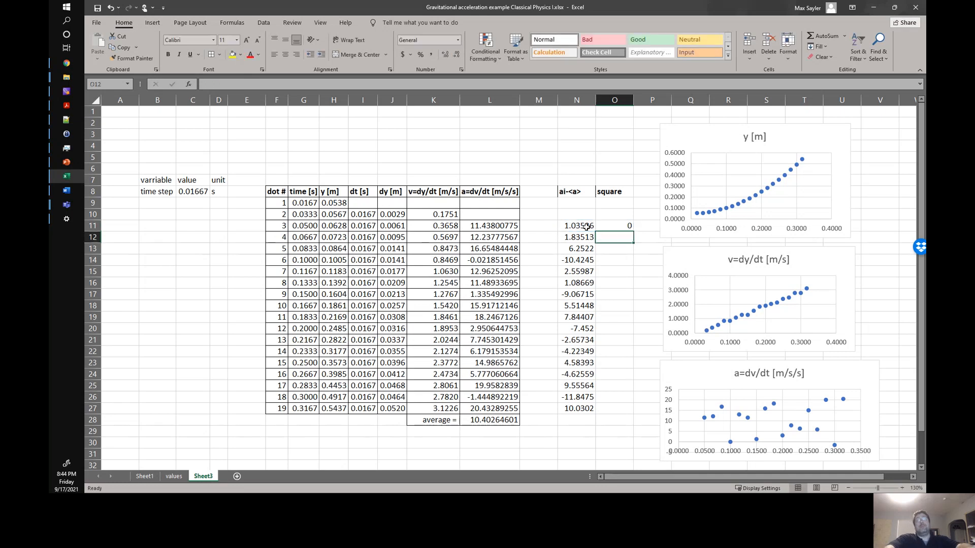
Enter =N11^2 in O11 and fill the squaring formula down to O27
key(Down)
key(Up)
key(Up)
text(=)
click(587, 226)
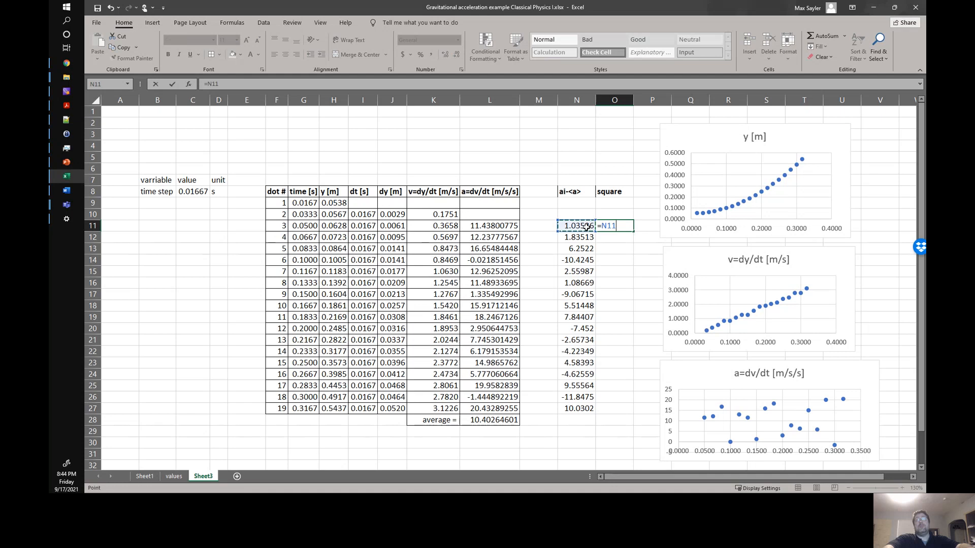
text(^2)
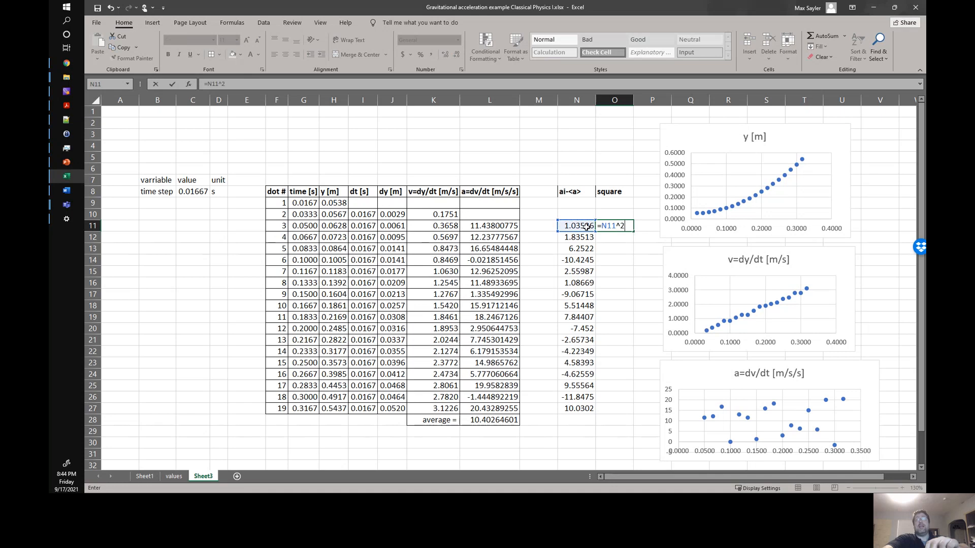
key(Return)
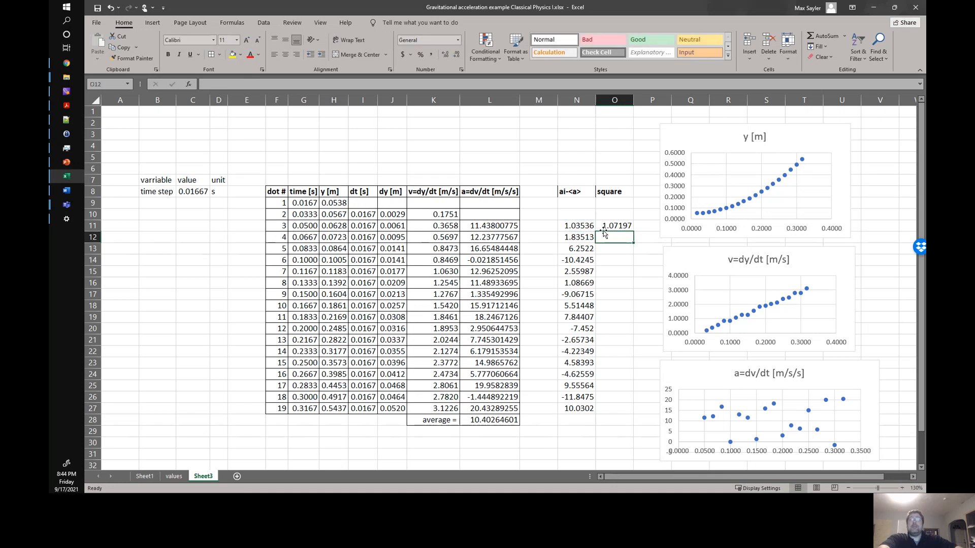
key(Up)
drag(634, 232, 622, 413)
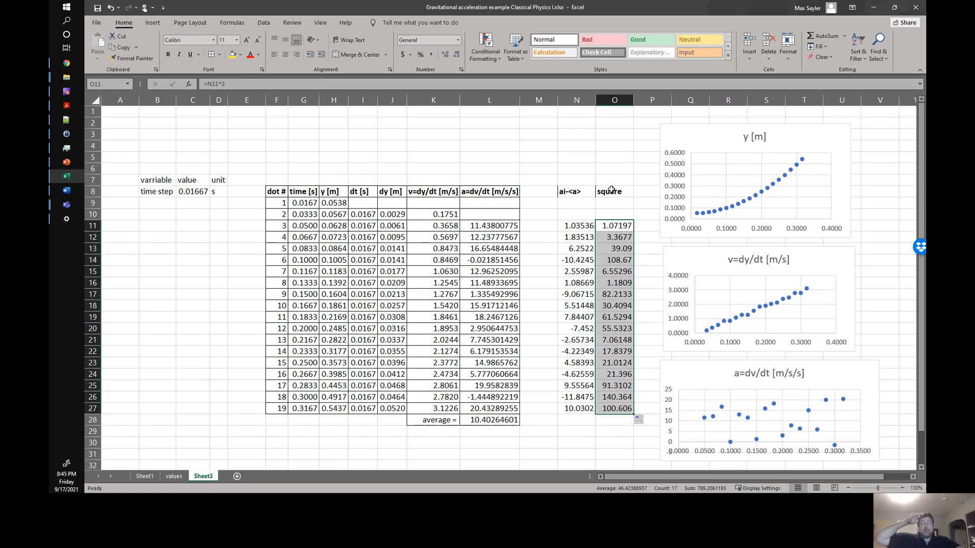
Total the squared deviations O11:O27 with a SUM formula in O28
click(615, 419)
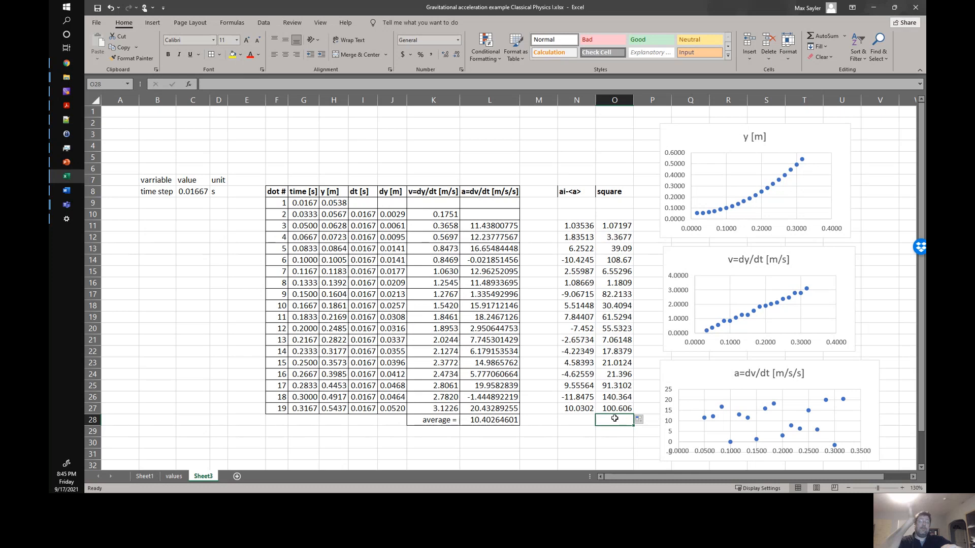
text(=)
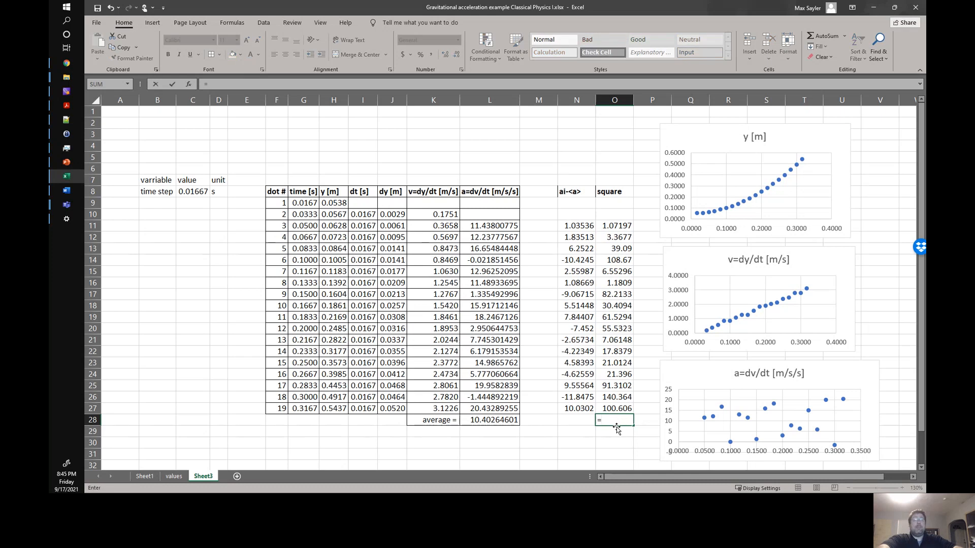
text(sum)
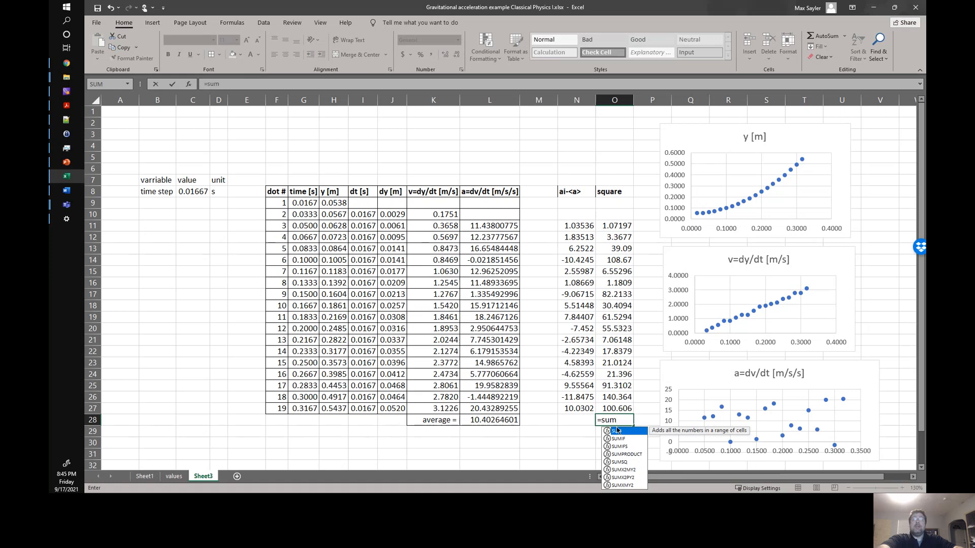
text(()
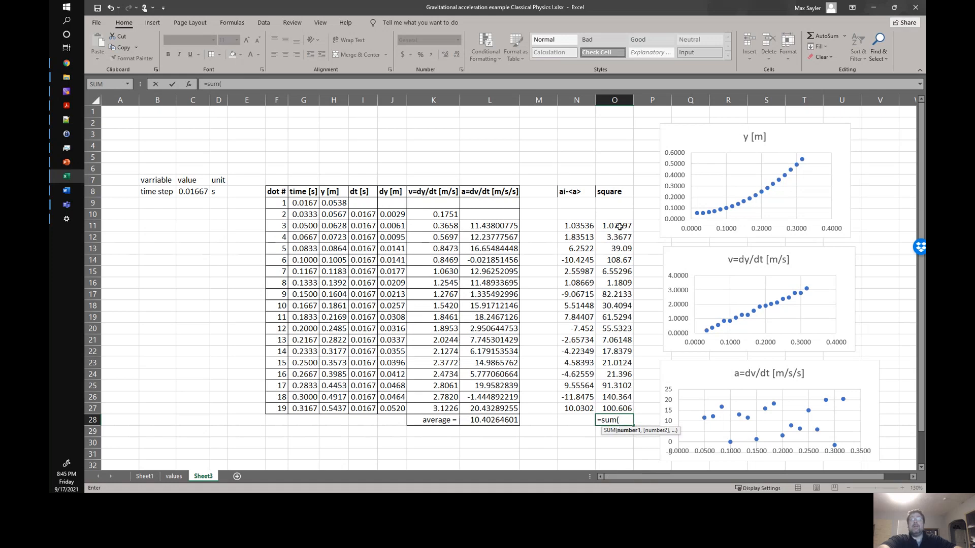
drag(620, 227, 608, 409)
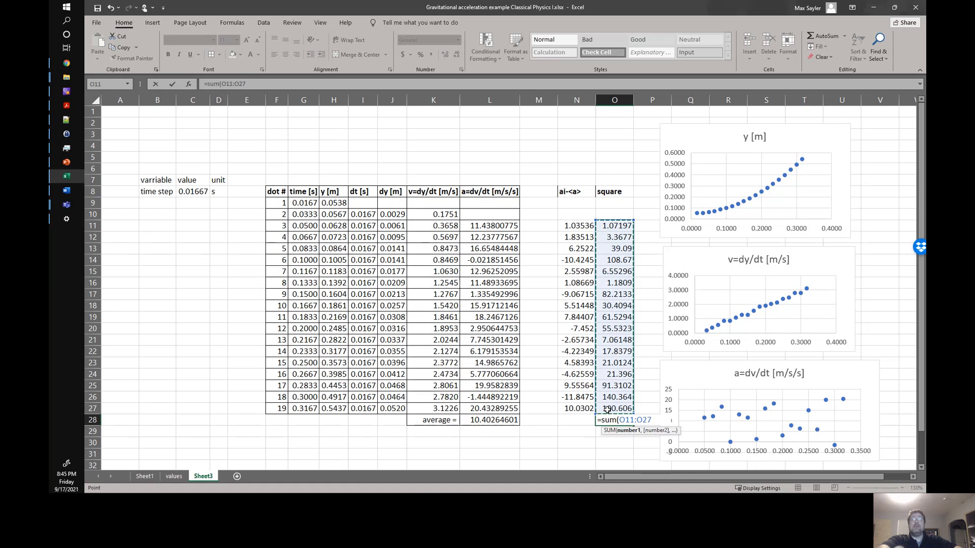
text())
key(Return)
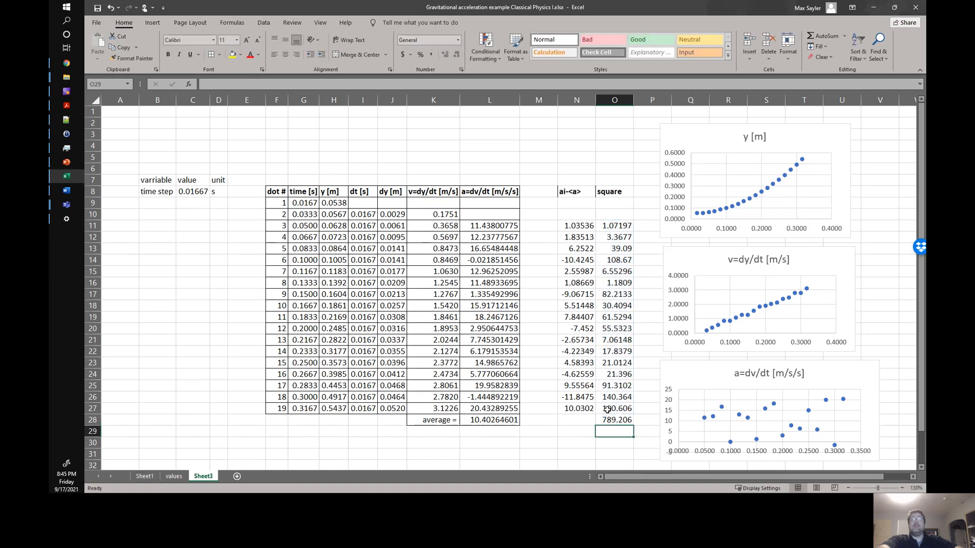
Check the formulas behind the squared value in O11 and the deviations in N11 and N14, including the cells N14 references
click(611, 224)
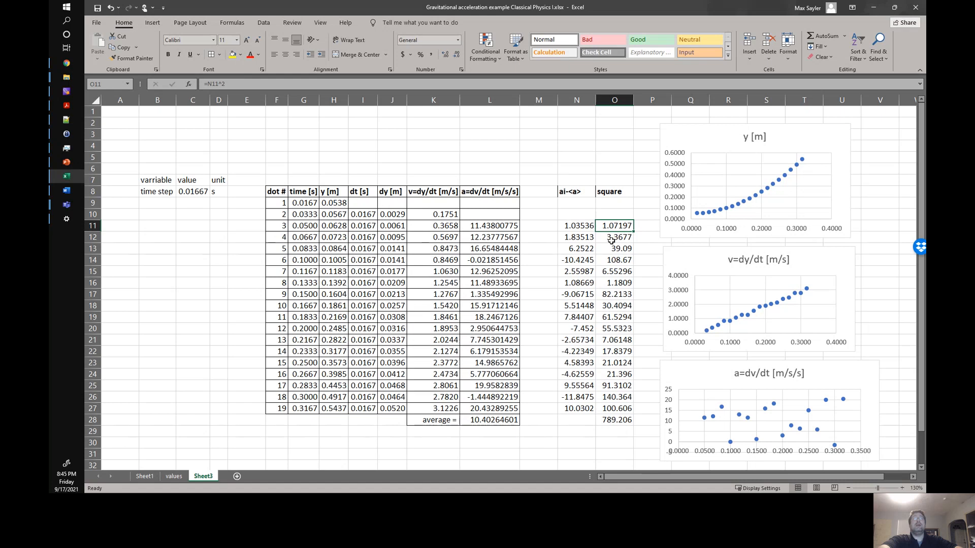
click(573, 229)
click(575, 261)
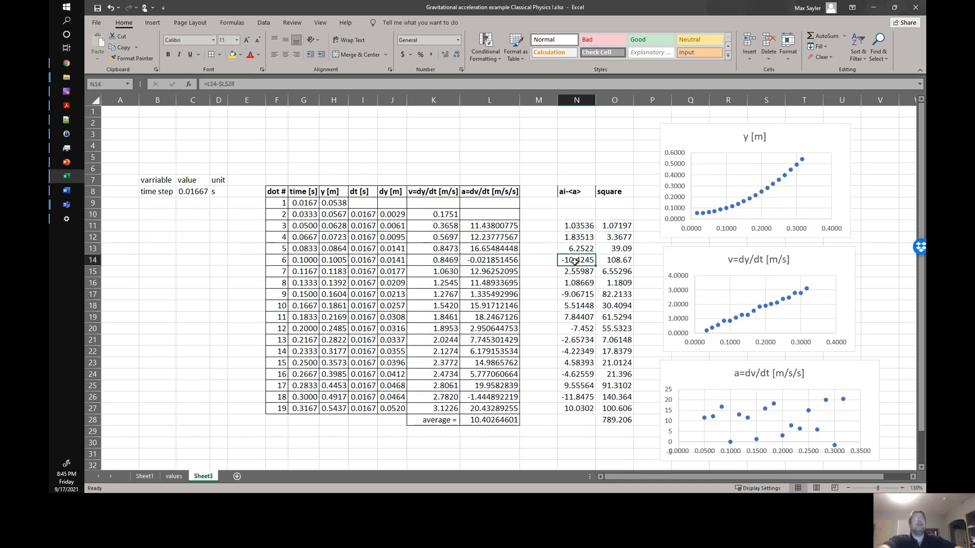
click(263, 84)
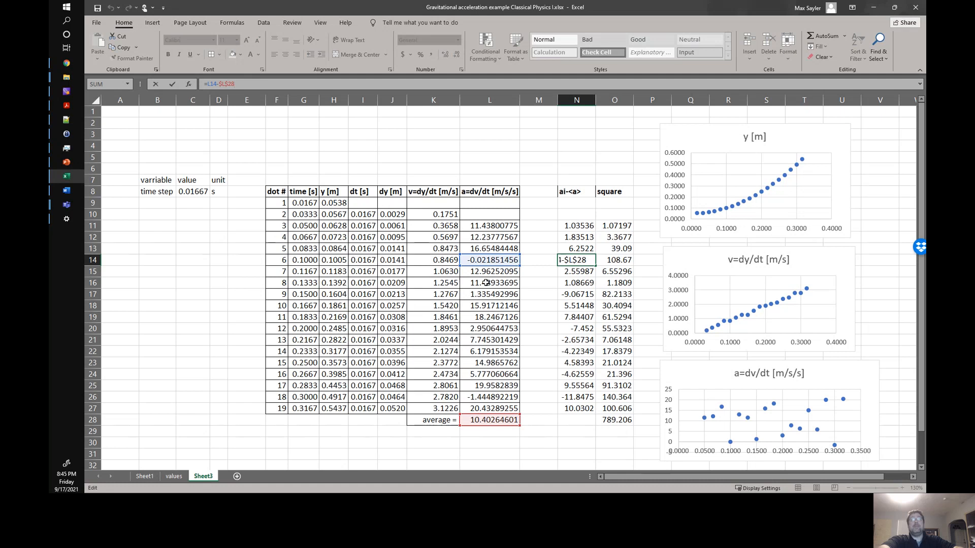
key(Escape)
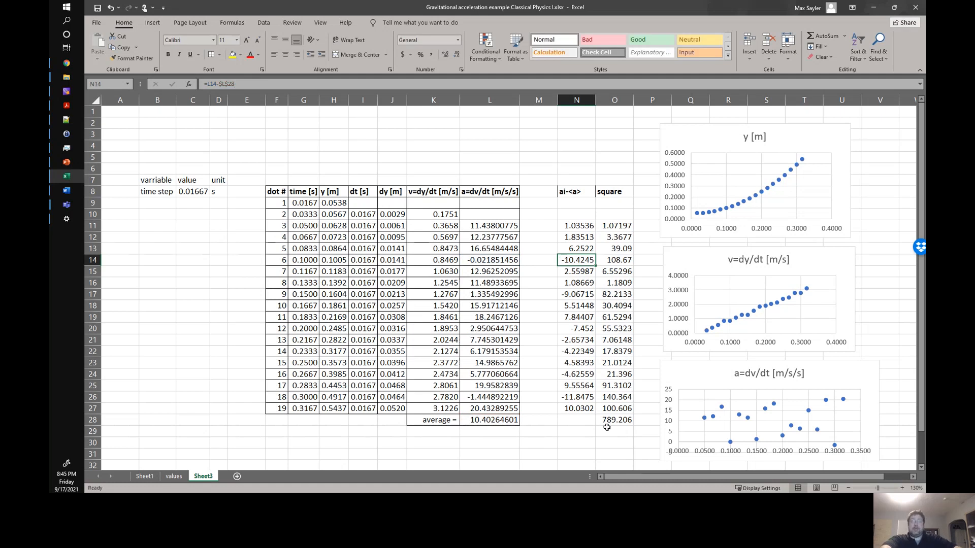
Label the total with sum= in N28 and right-align the label
click(584, 419)
text(s)
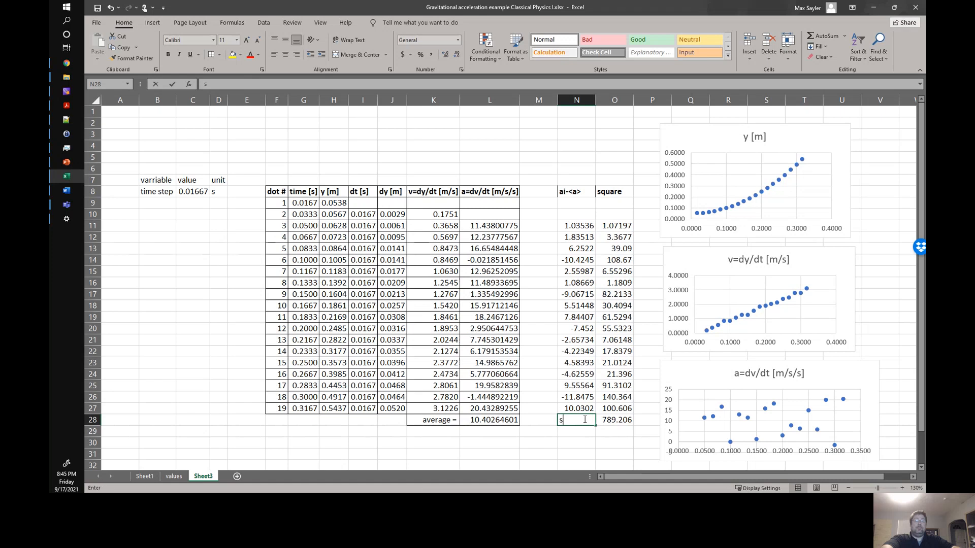
text(um=)
key(Return)
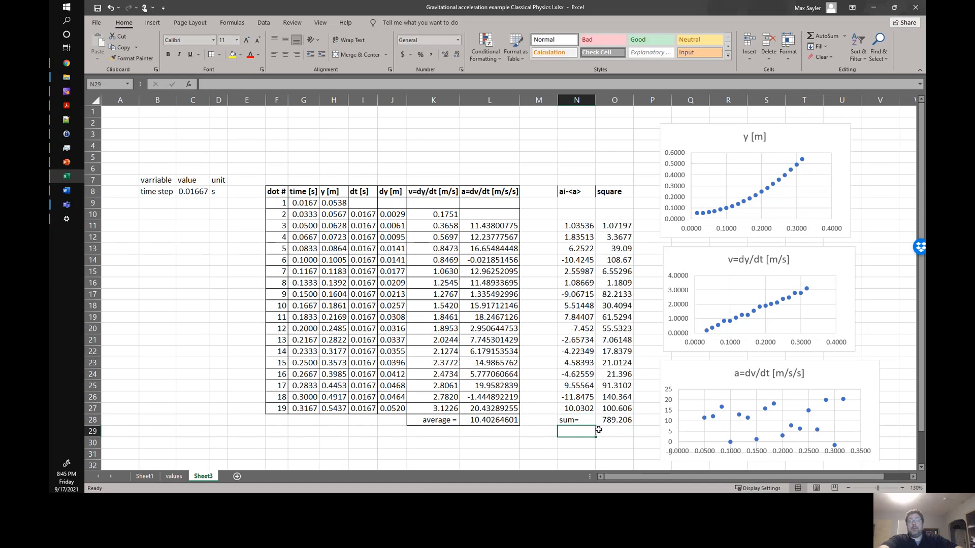
click(585, 421)
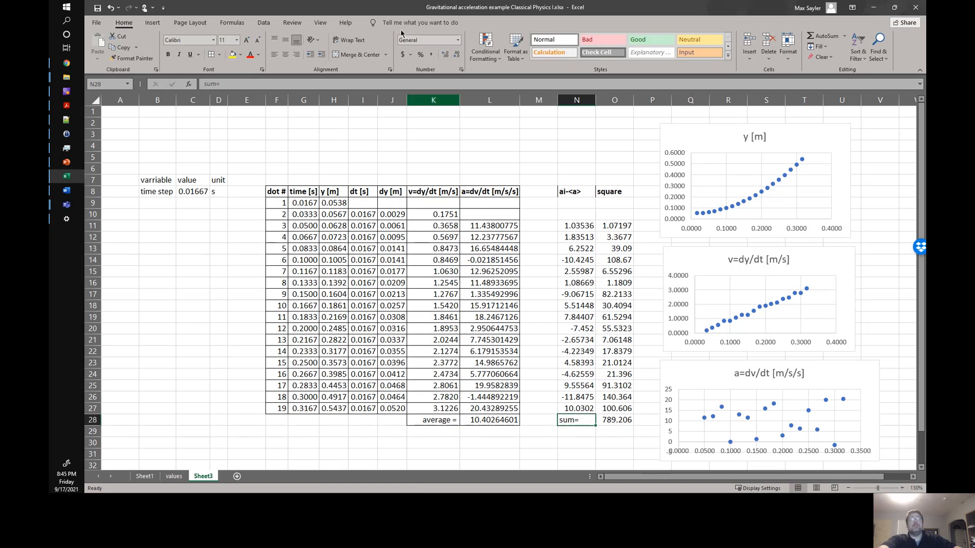
click(297, 56)
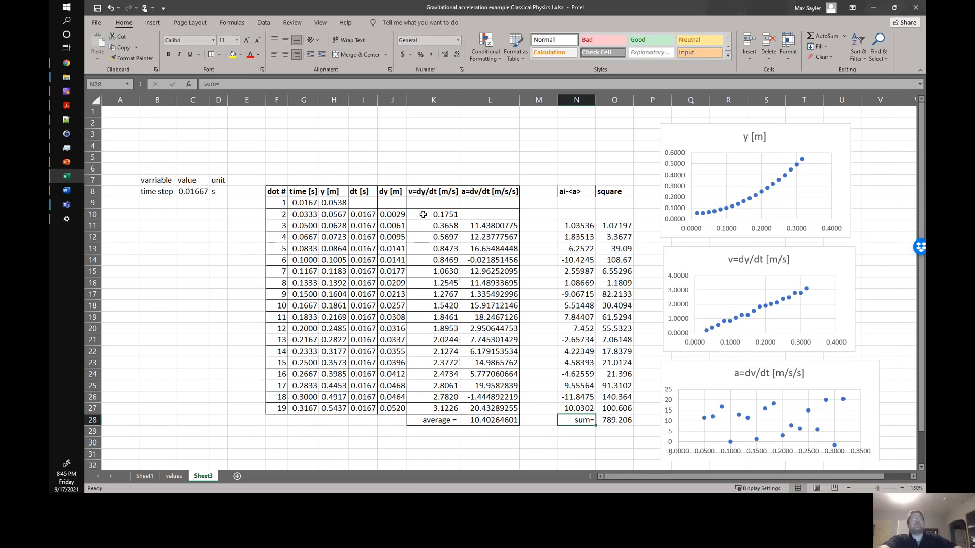
Divide the sum of squared deviations by 16 in O29 with the formula =O28/16
click(598, 434)
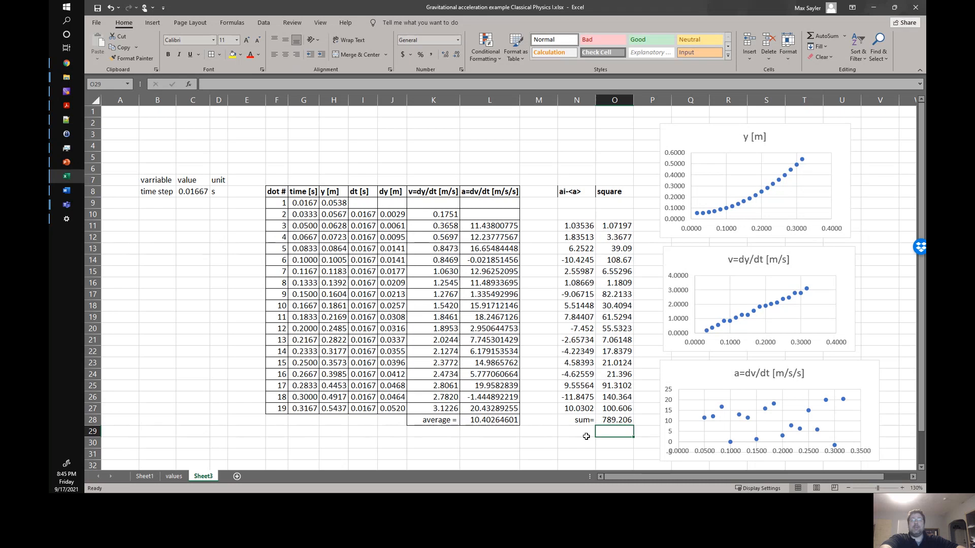
text(=)
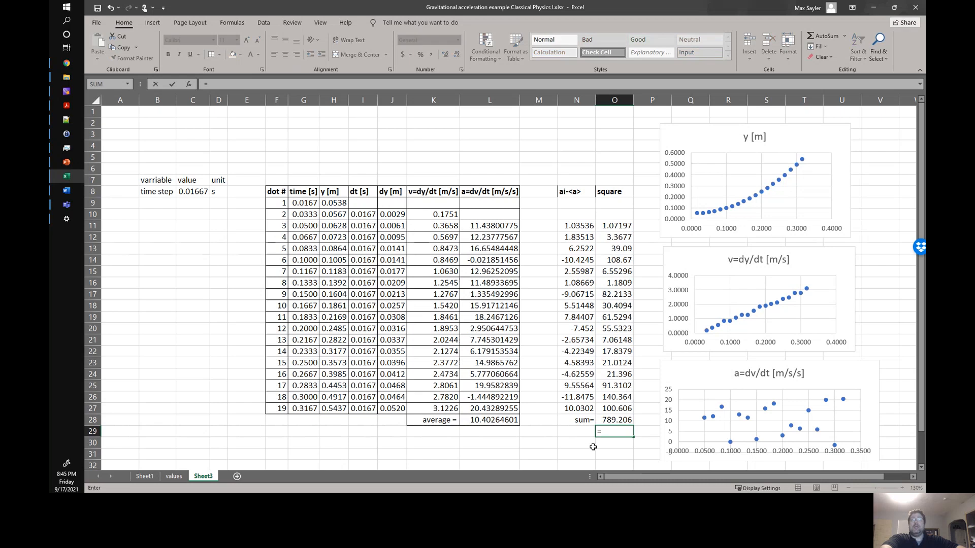
click(611, 423)
text(/)
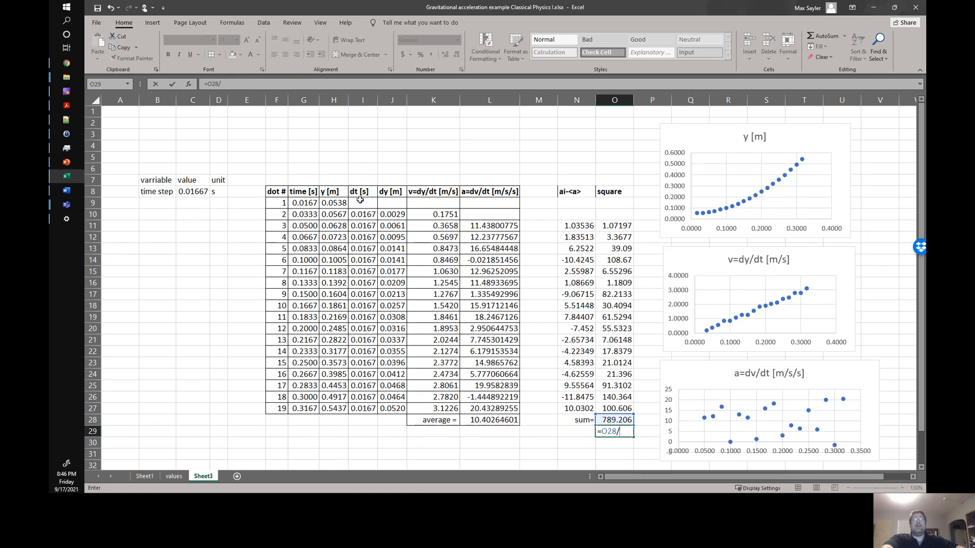
text(16)
key(Return)
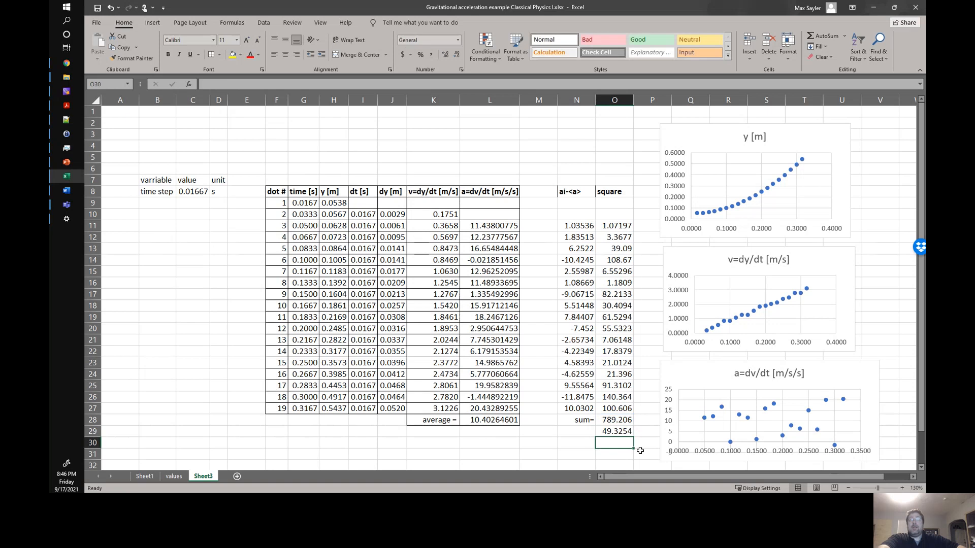
Label the divided sum of squares with the text /N-1 in N29
click(568, 432)
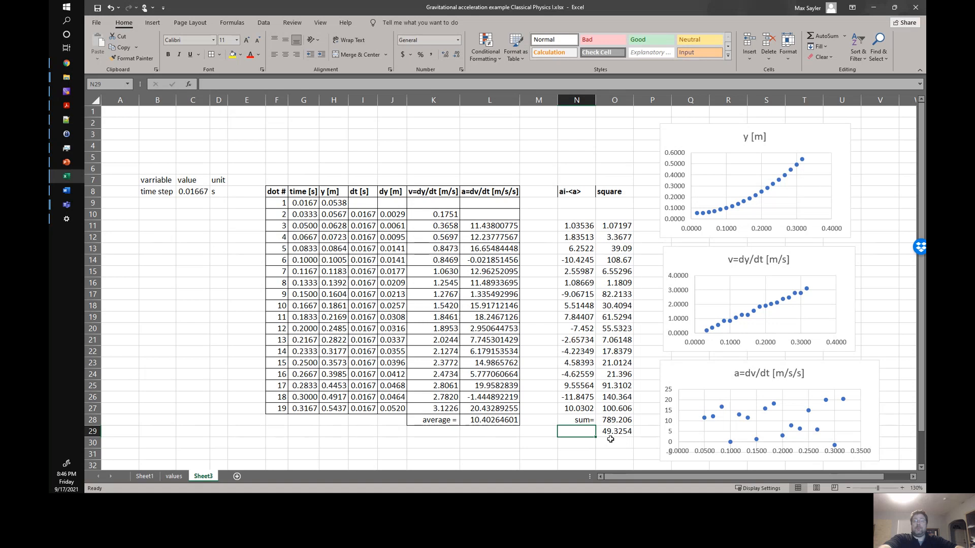
text('/)
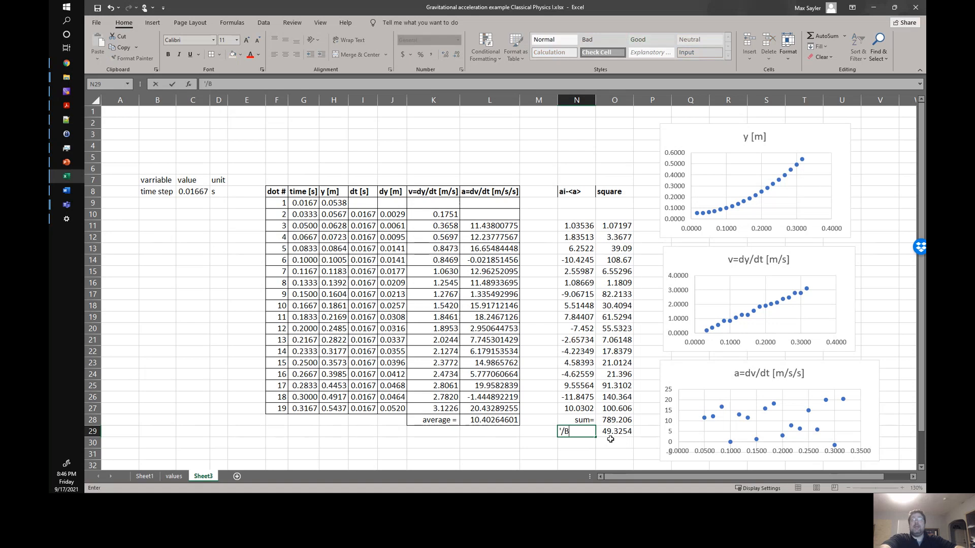
text(B)
key(BackSpace)
text(N)
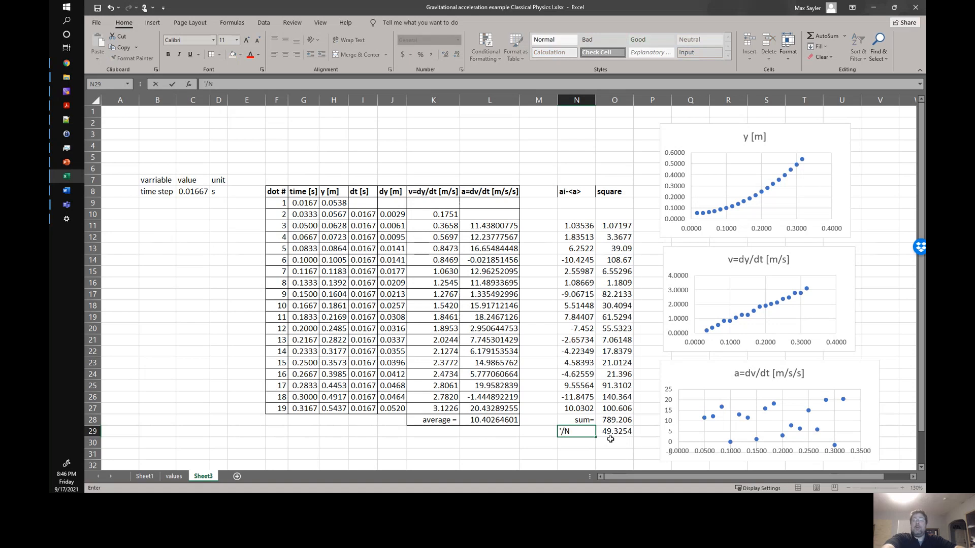
text(-1)
key(Return)
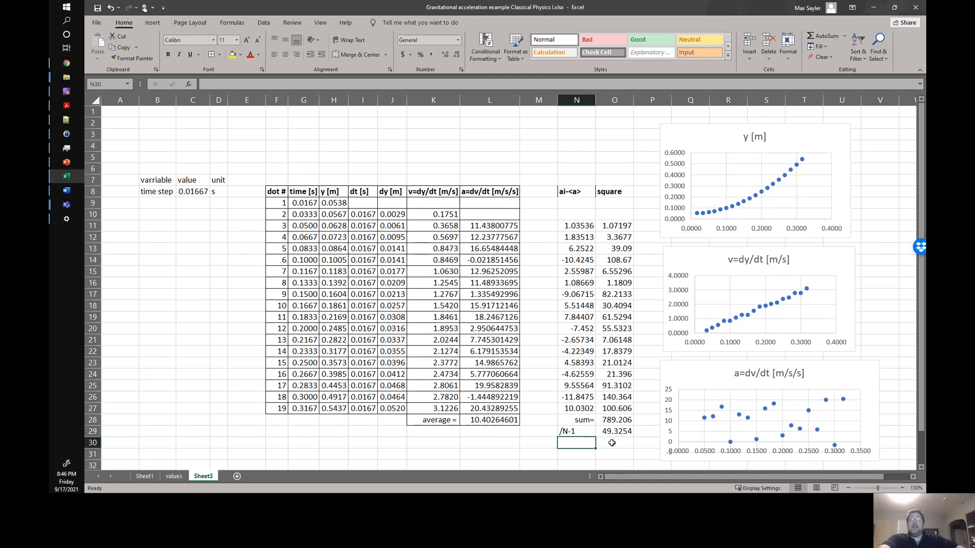
Add an equals sign to the end of the N29 label so it reads /N-1= and right-align it
click(579, 430)
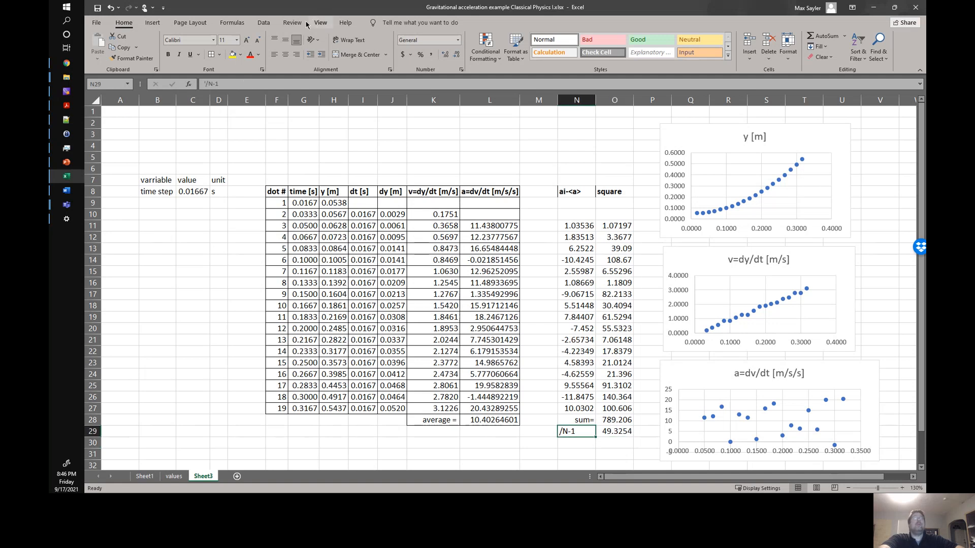
click(244, 86)
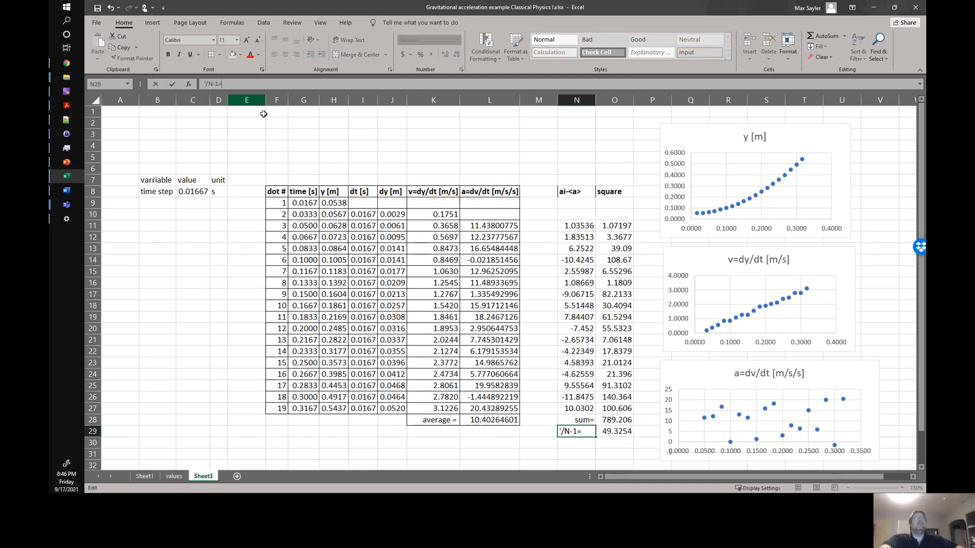
text(=)
key(ctrl+Return)
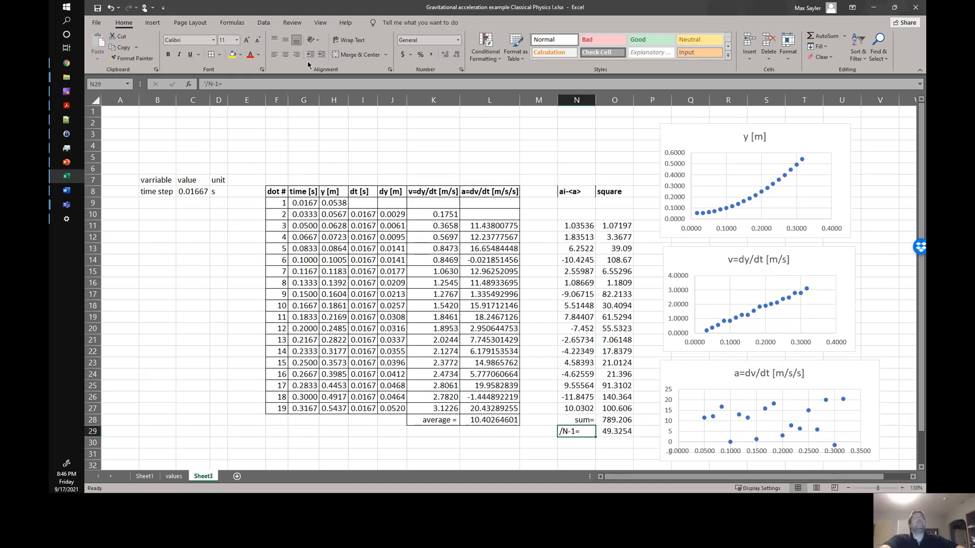
click(297, 55)
Calculate the standard deviation in O30 as the square root of O29 with =SQRT(O29)
click(581, 442)
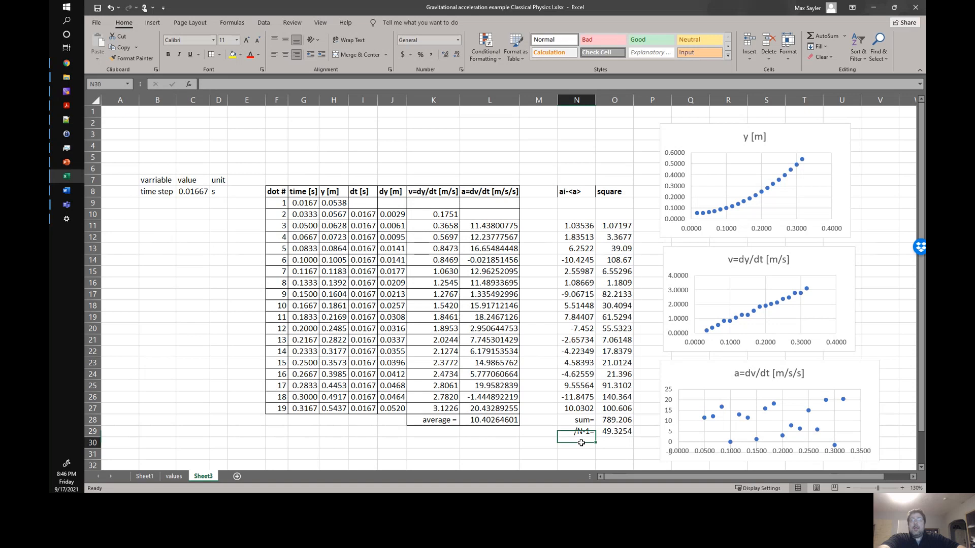
click(611, 443)
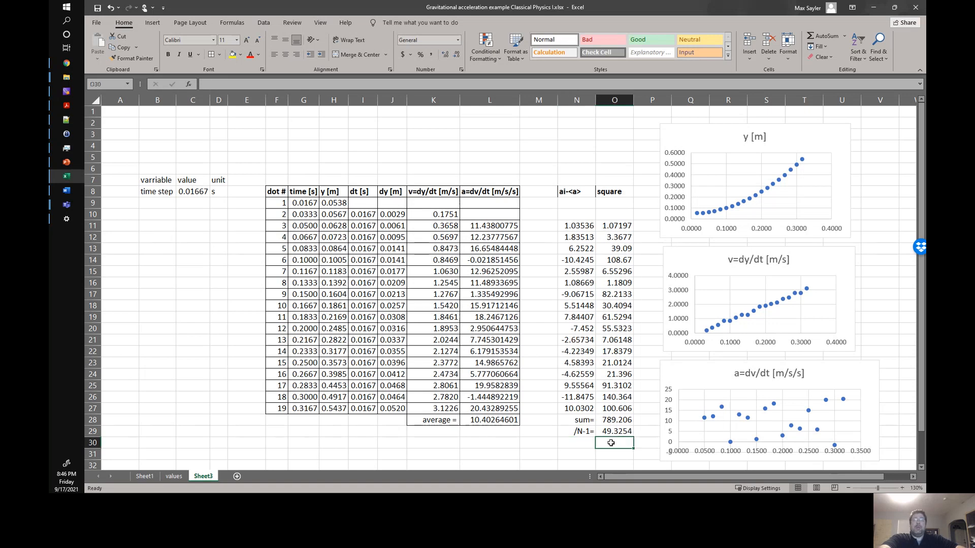
text(=sq)
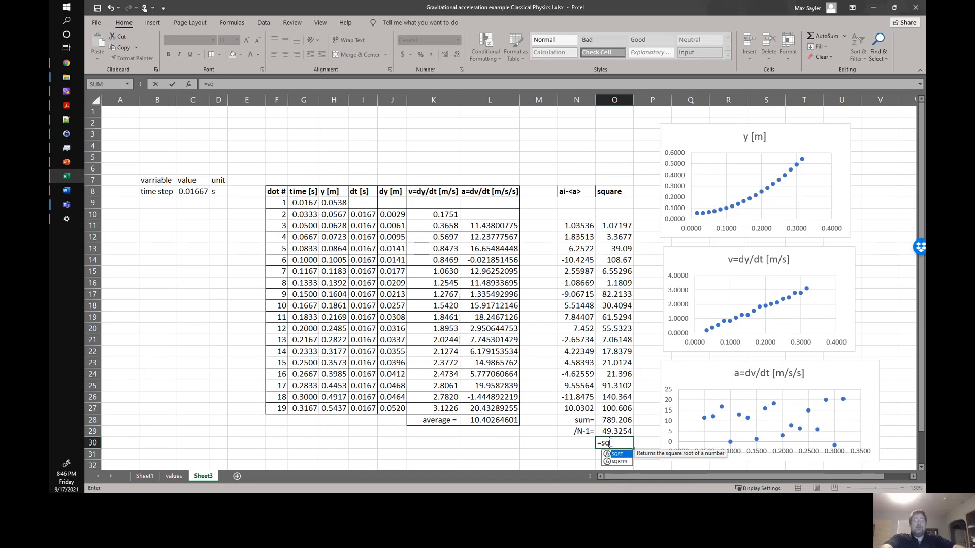
text(rt()
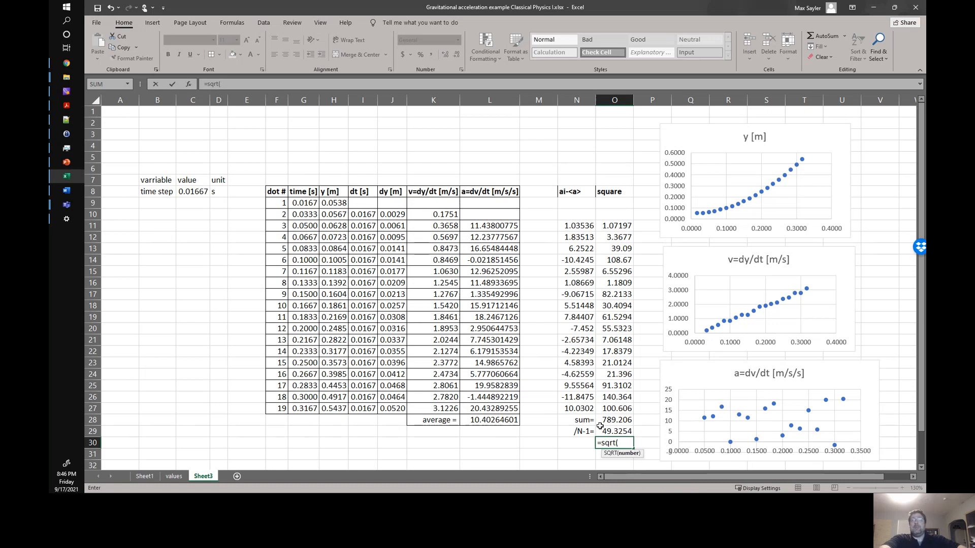
click(608, 430)
text())
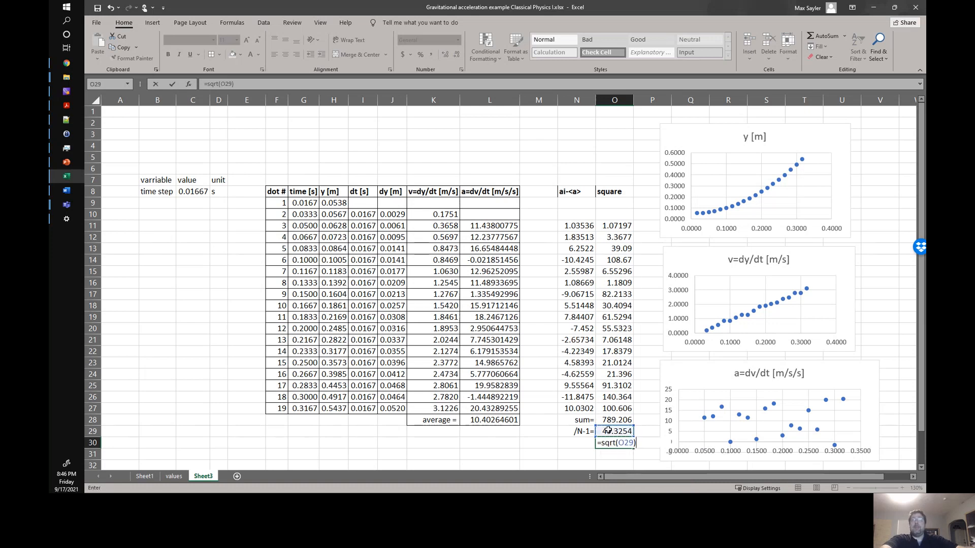
key(Return)
click(620, 444)
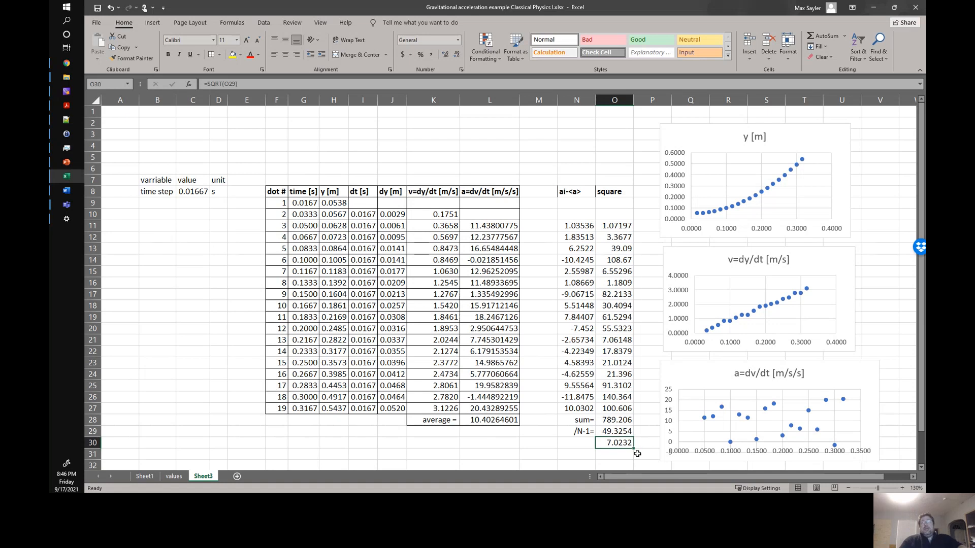
Label the standard deviation with sigma= in N30 and right-align the label
click(587, 449)
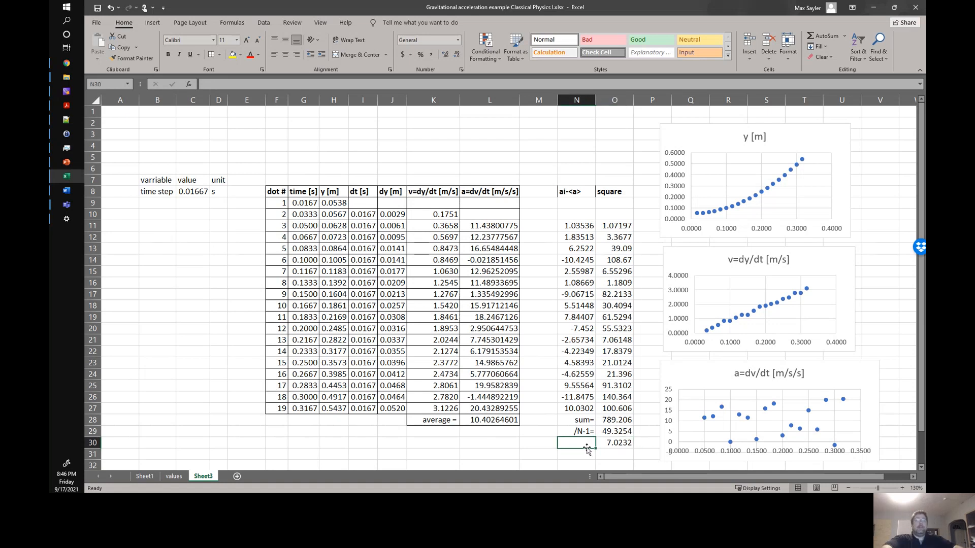
text(sigma=)
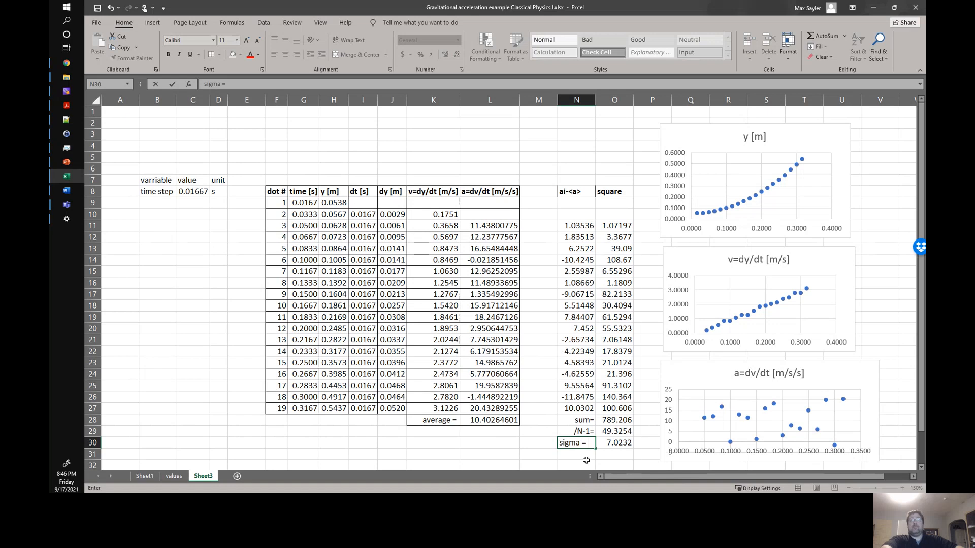
key(Return)
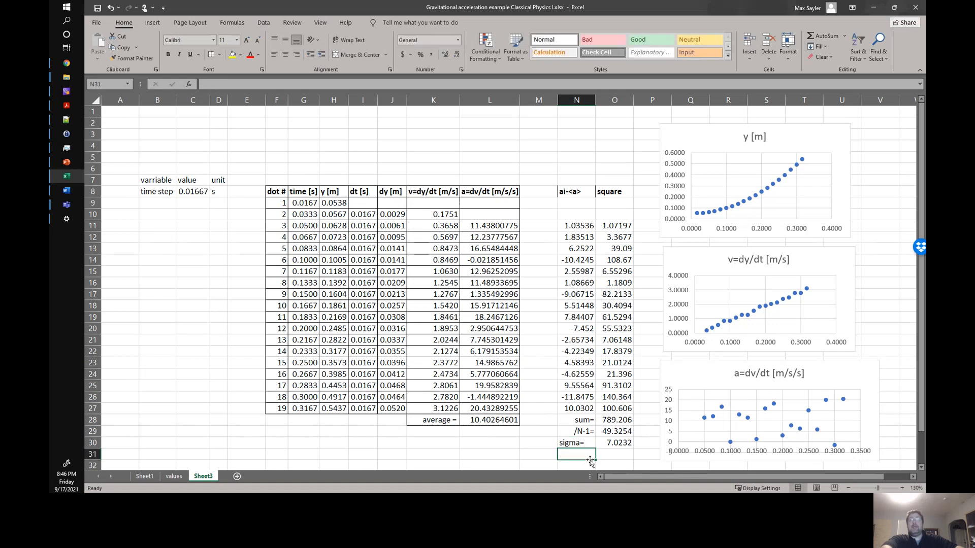
click(584, 445)
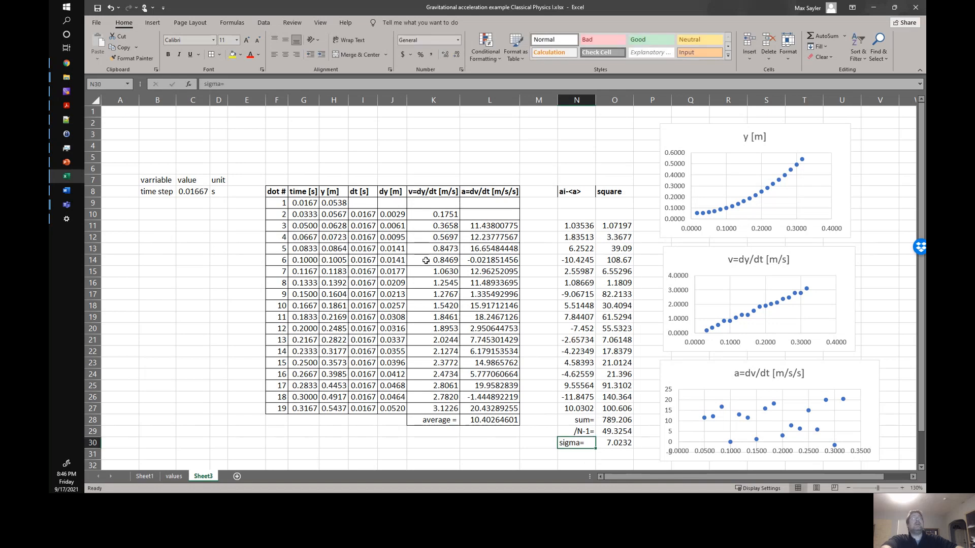
click(297, 55)
Check the formulas behind the sum in O28, the standard deviation in O30 and the average acceleration in L28
click(605, 417)
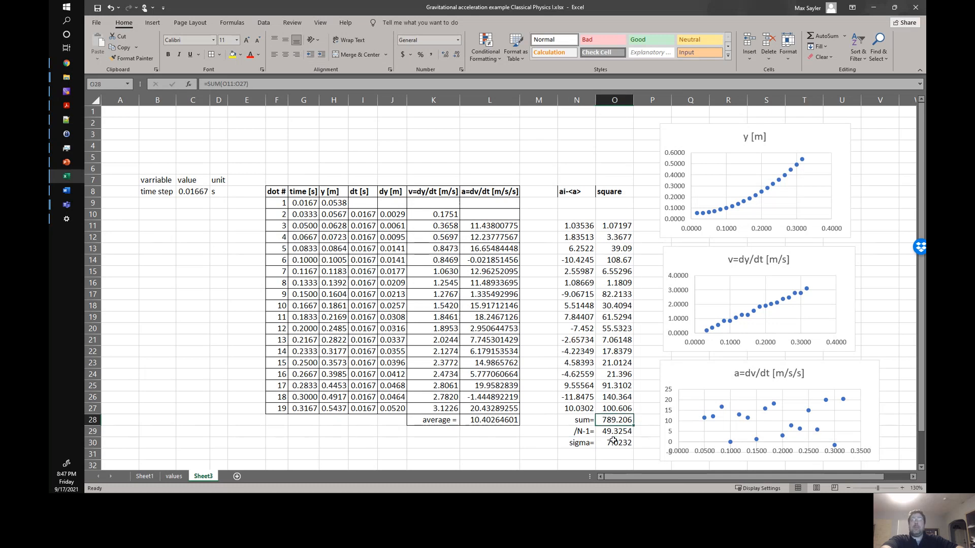
click(613, 441)
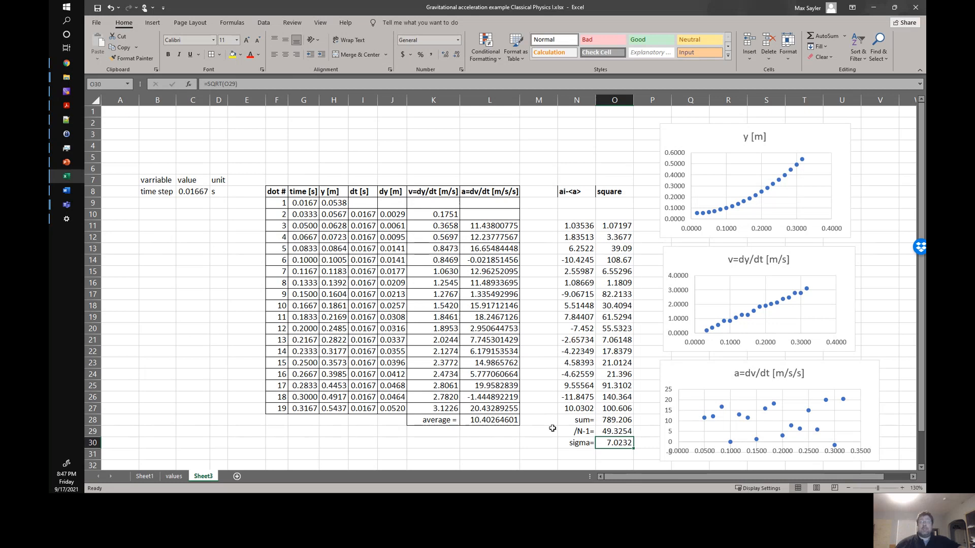
click(612, 459)
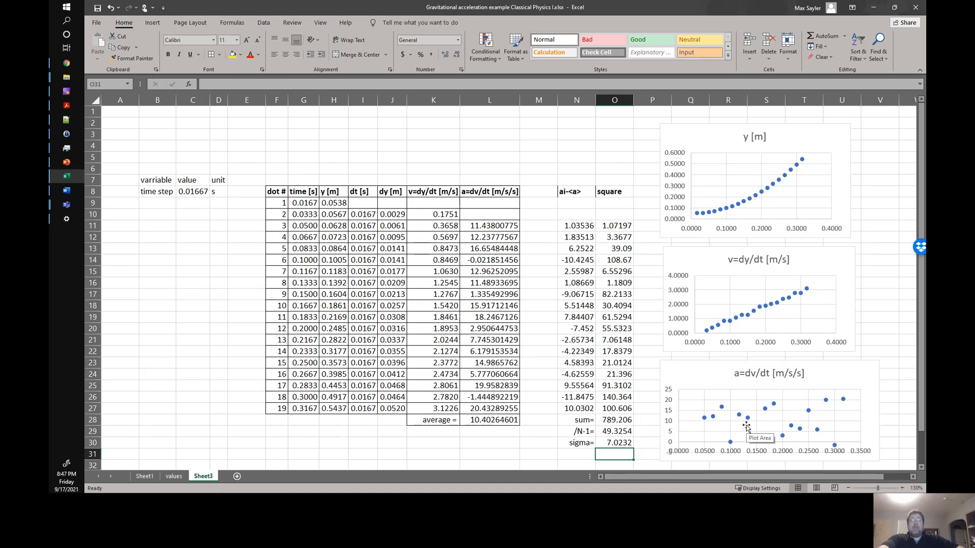
key(Left)
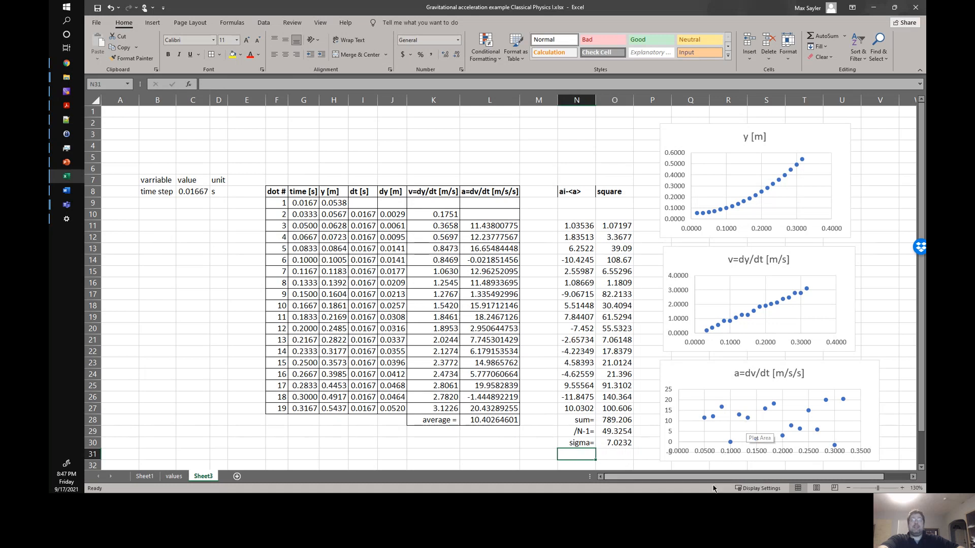
click(490, 422)
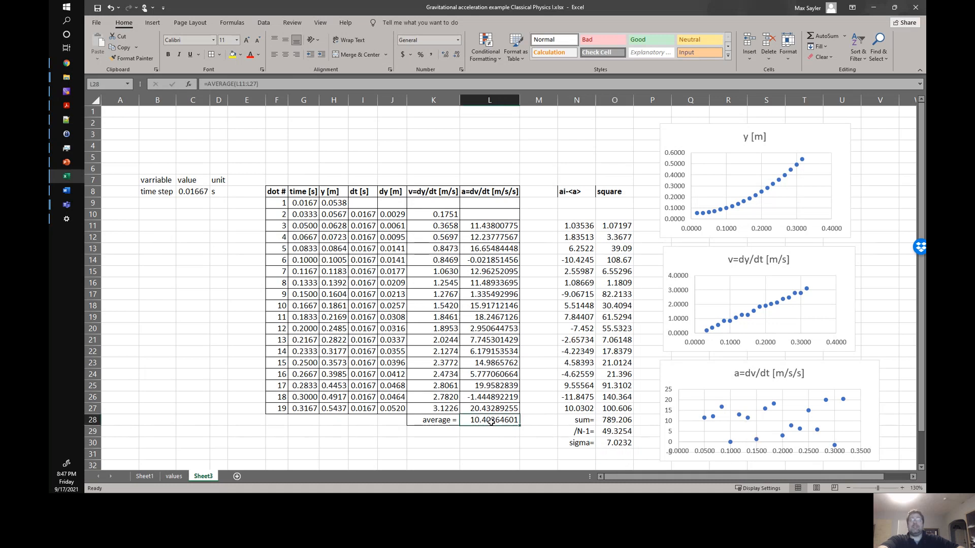
Calculate the standard error in O31 by dividing sigma by the square root of 17 with =O30/SQRT(17)
click(582, 456)
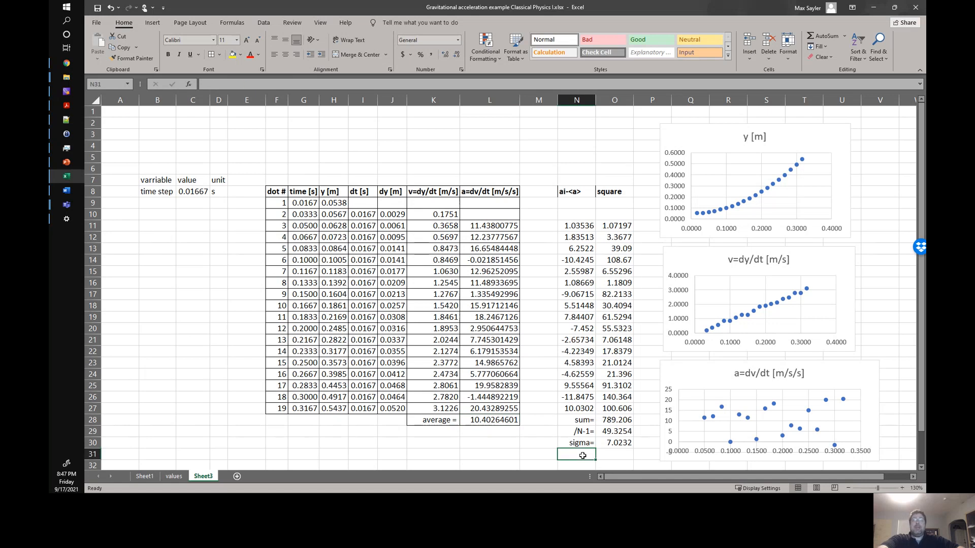
key(Right)
text(=)
click(603, 444)
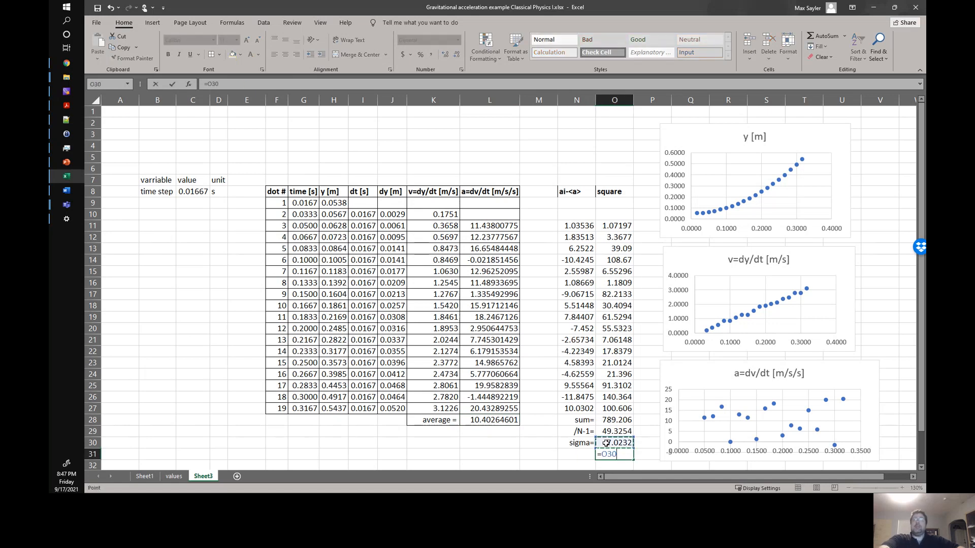
text(/)
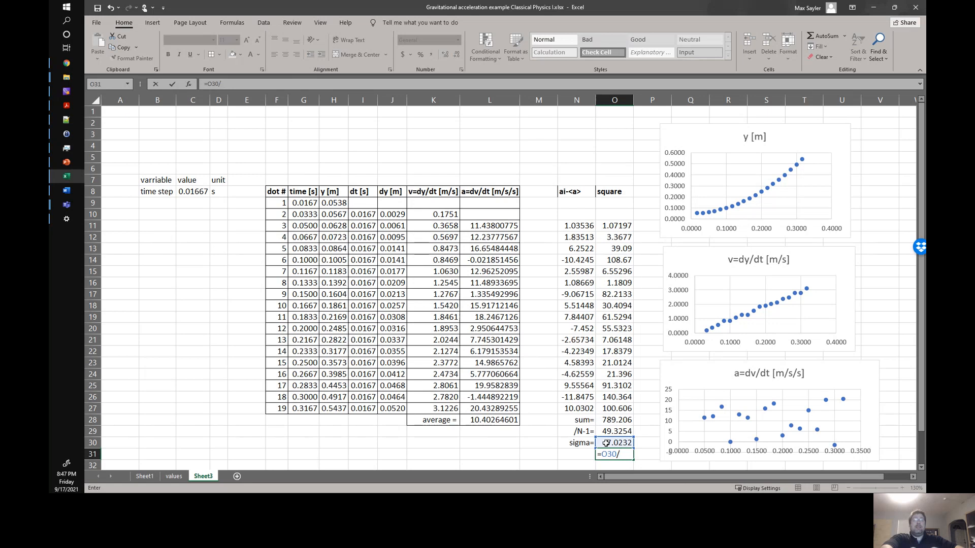
text(sqr)
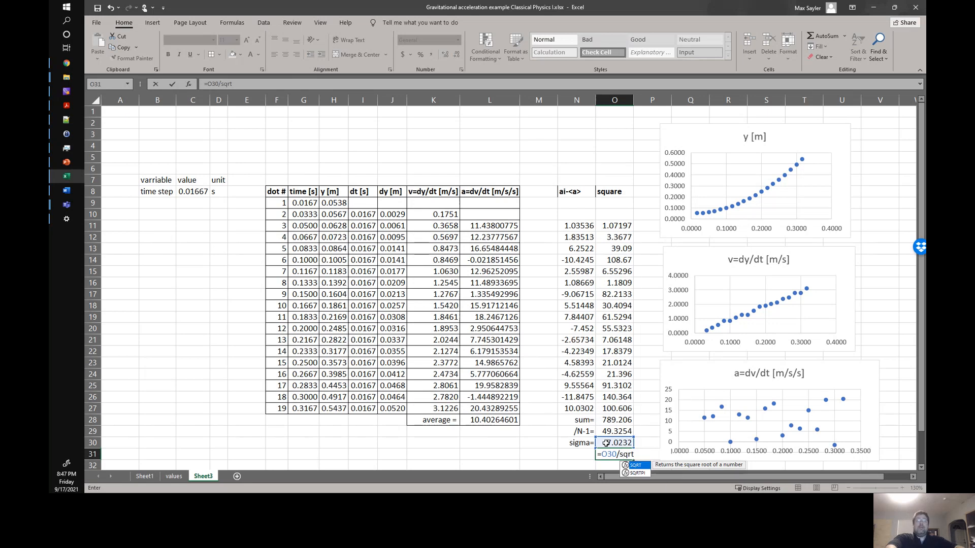
text(t()
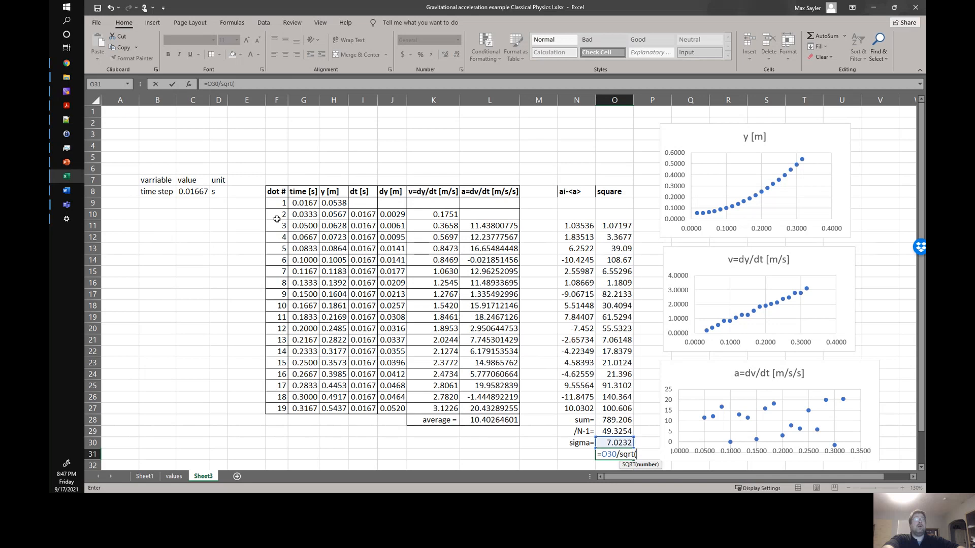
text(17))
key(Return)
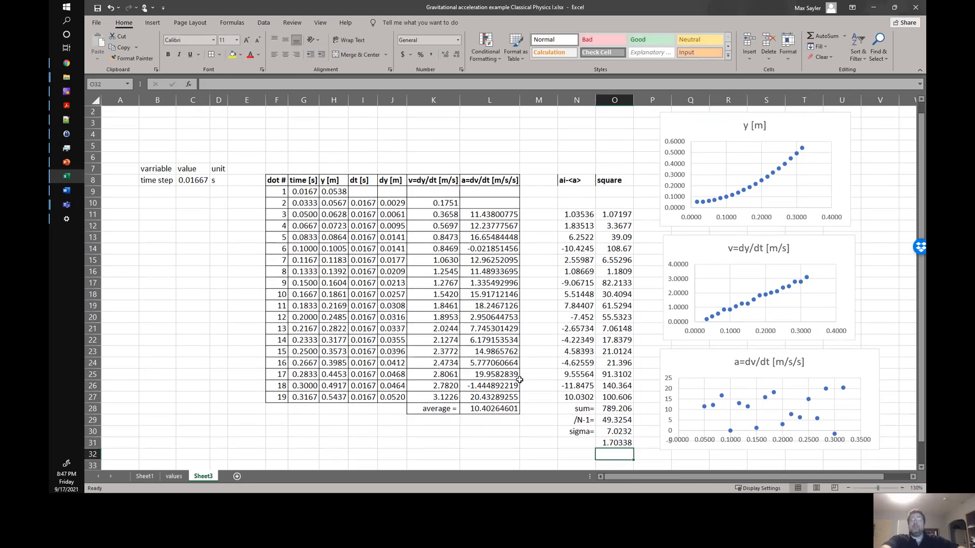
Label the O31 result with sigmaN= in N31 and right-align the label
click(580, 453)
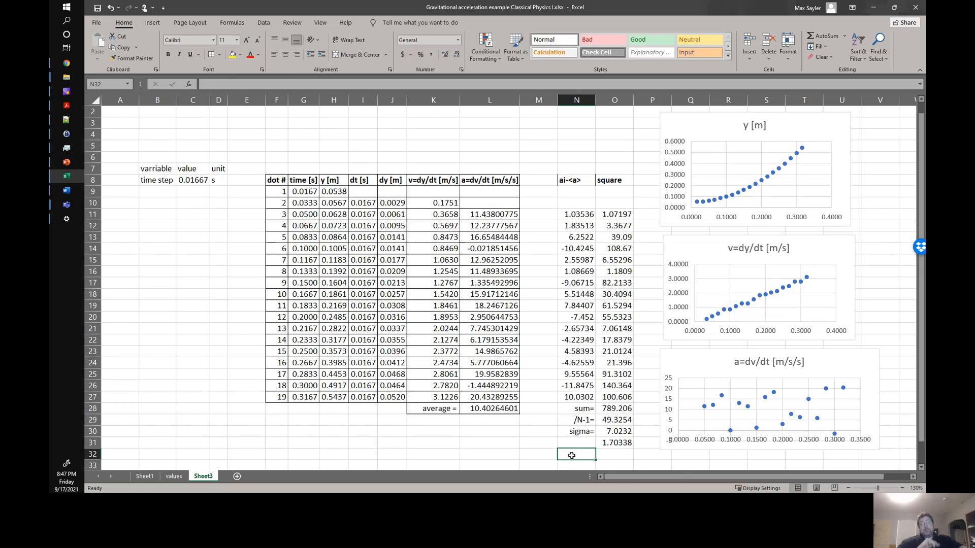
click(582, 445)
text(sigma=)
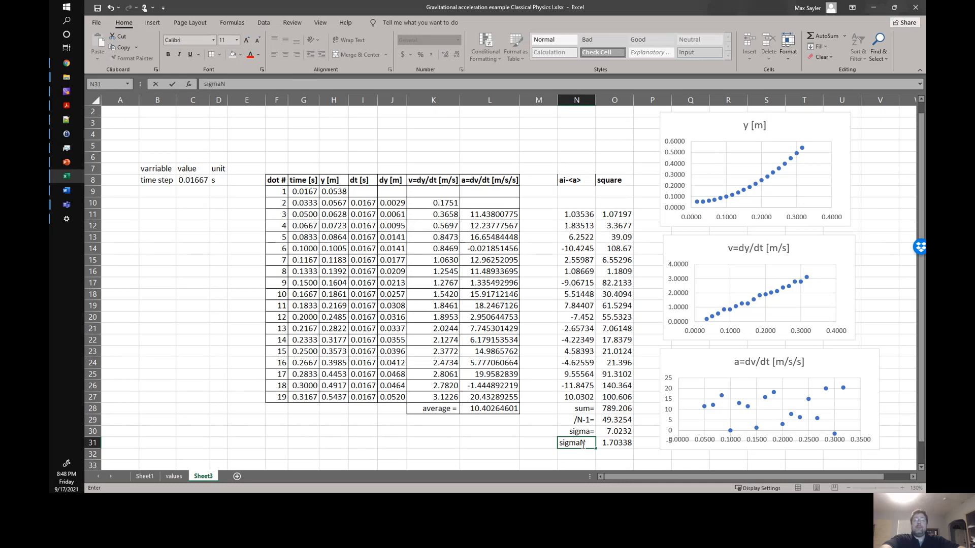
key(ctrl+Return)
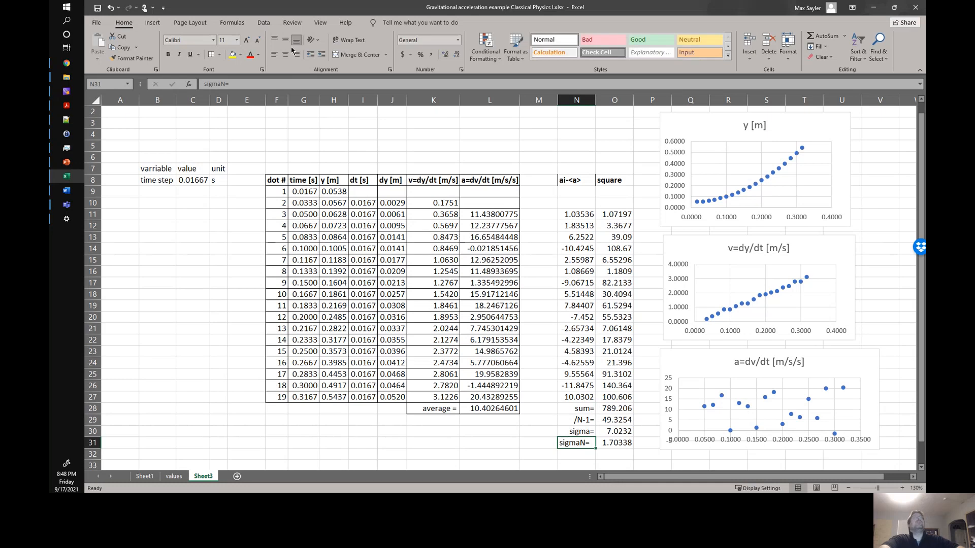
click(569, 417)
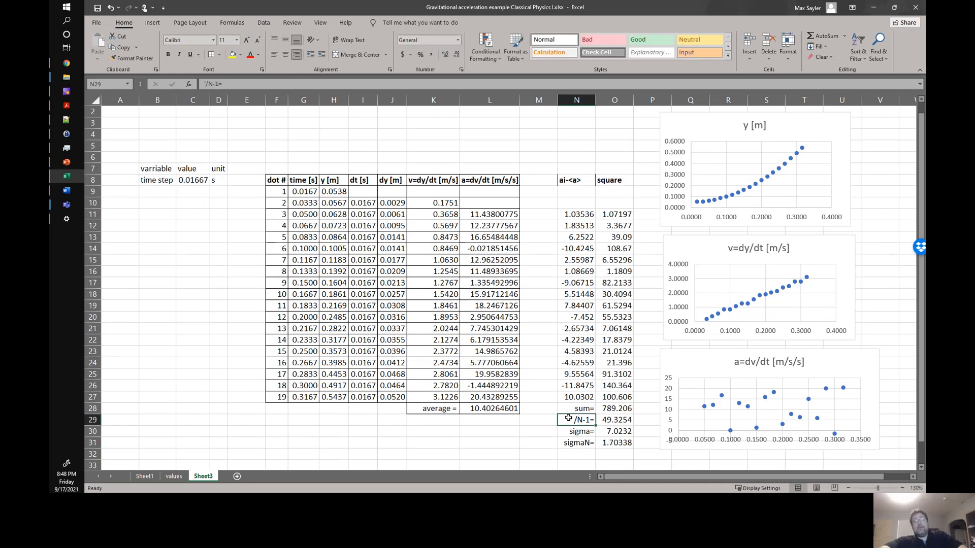
click(483, 432)
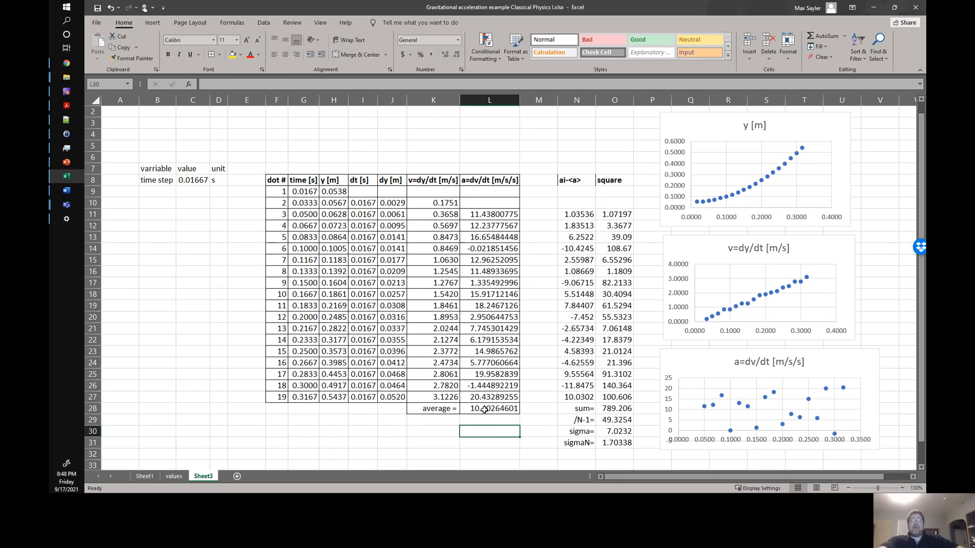
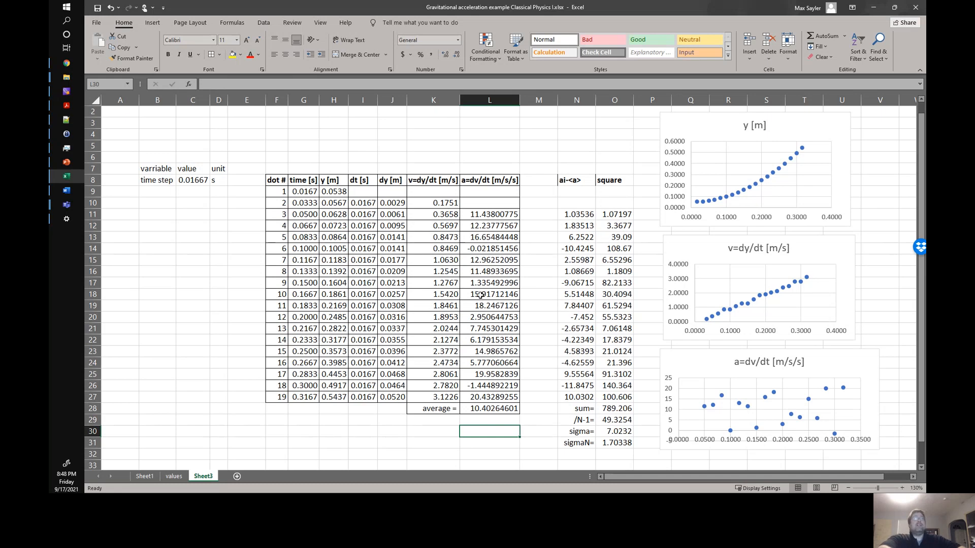
click(425, 431)
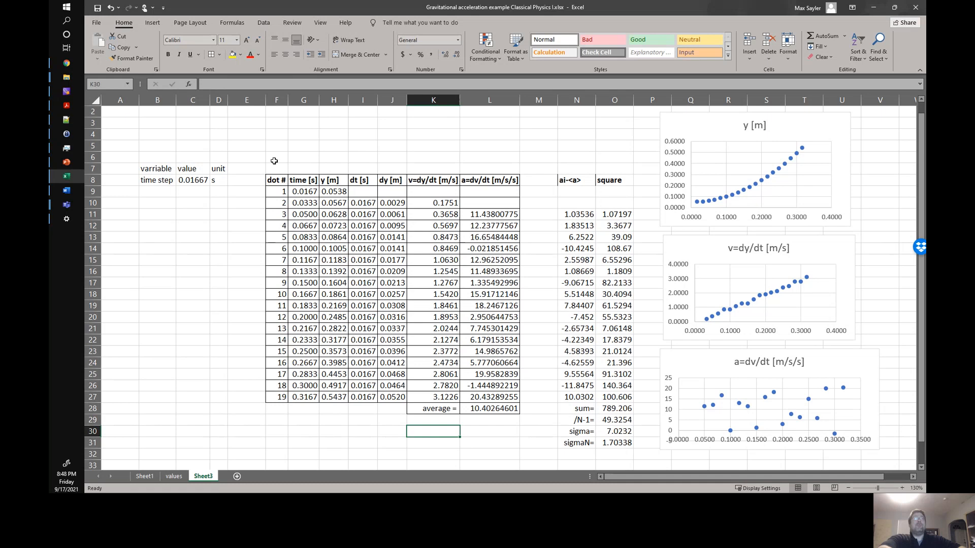
Narrow the empty column M between the data table and the error columns
drag(259, 167, 538, 421)
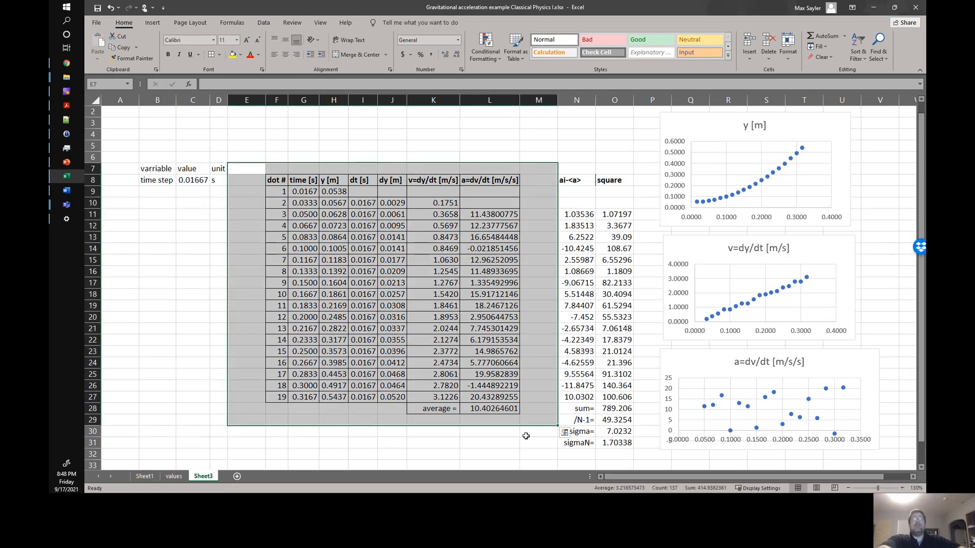
click(526, 435)
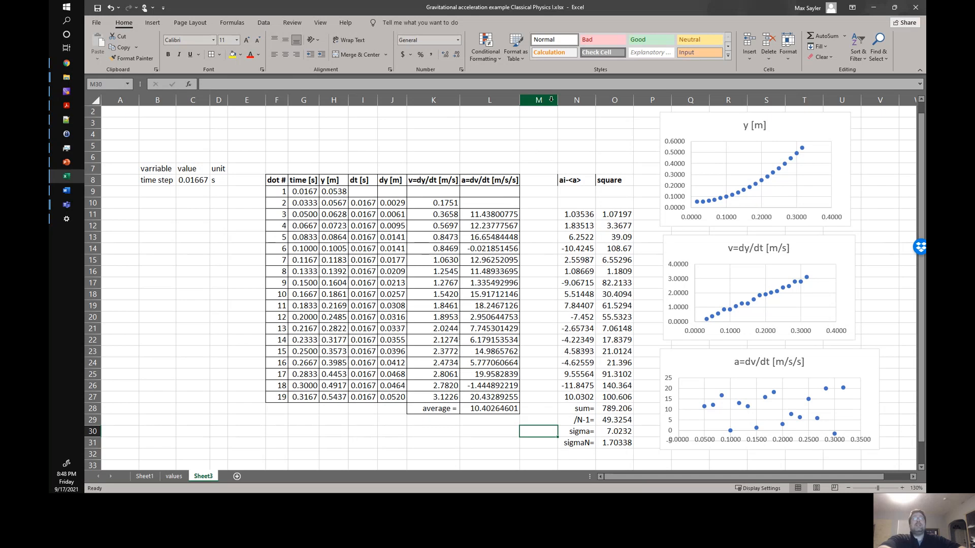
mouse_move(554, 101)
mouse_down()
mouse_move(531, 101)
mouse_move(546, 101)
mouse_up()
Apply all borders to the table range F8:O27 and to the error results in N28:O31
drag(280, 177, 609, 398)
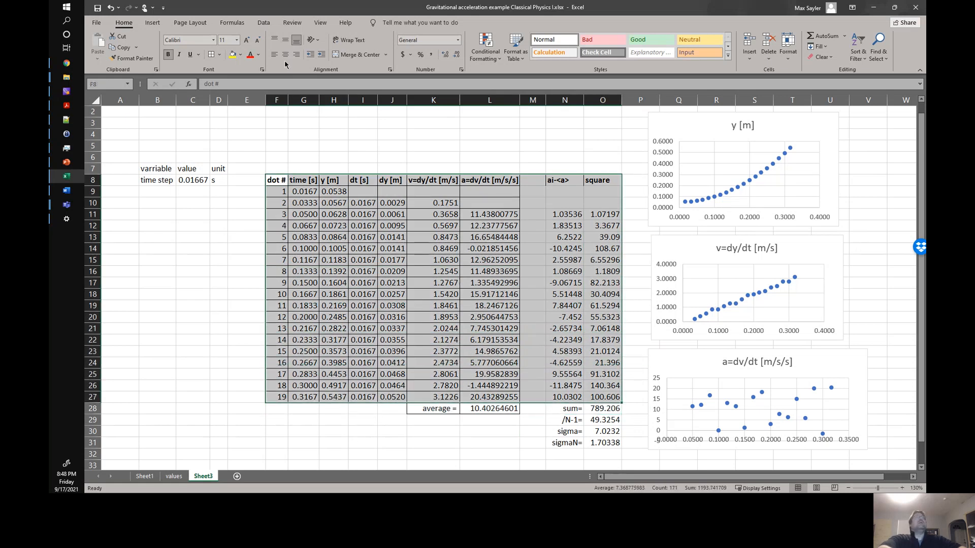
click(212, 55)
click(571, 341)
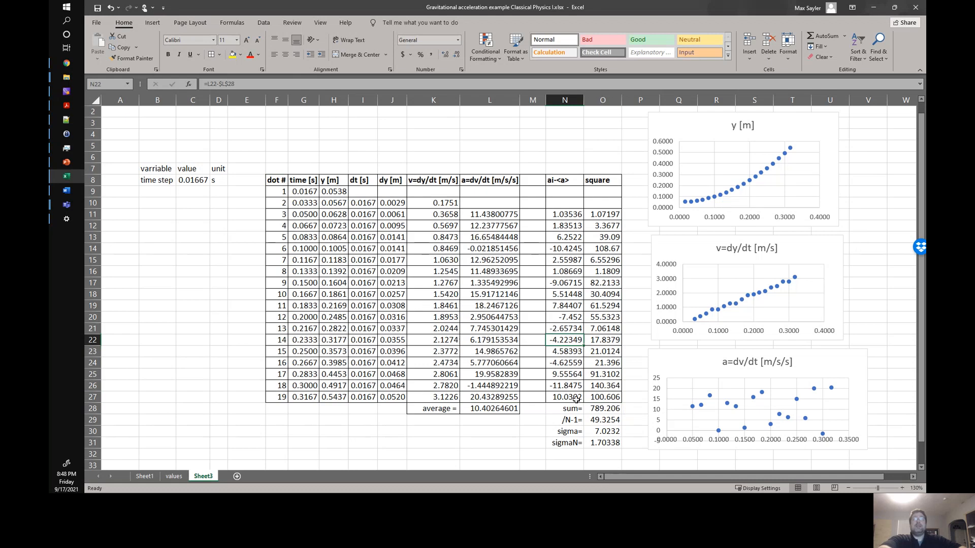
drag(575, 410, 598, 445)
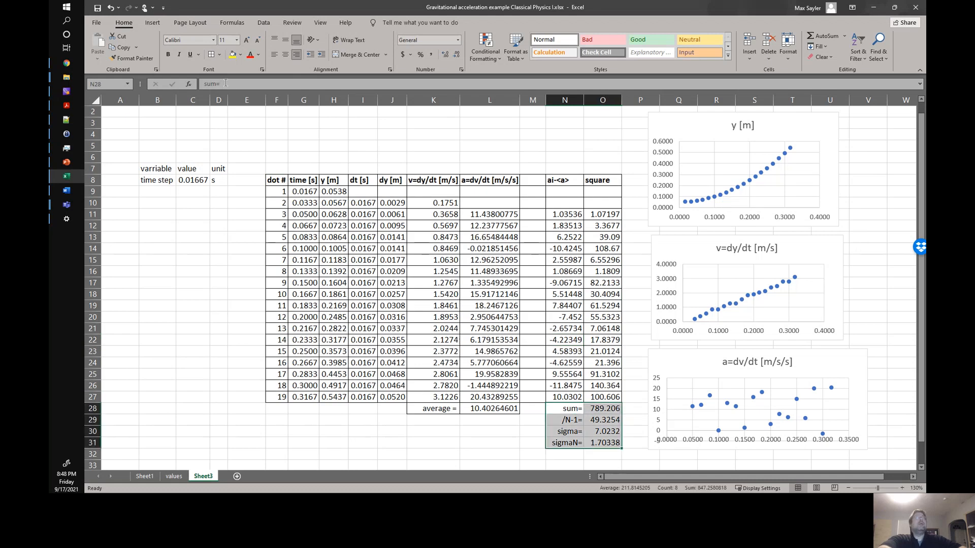
click(212, 55)
click(482, 307)
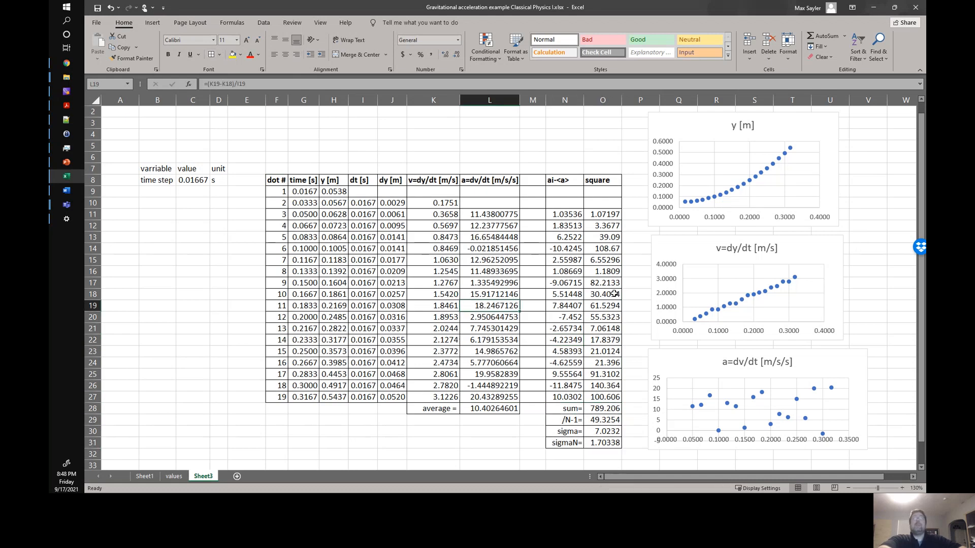
Enter the heading "error calculation" in N7 above the error columns and make it bold
click(562, 169)
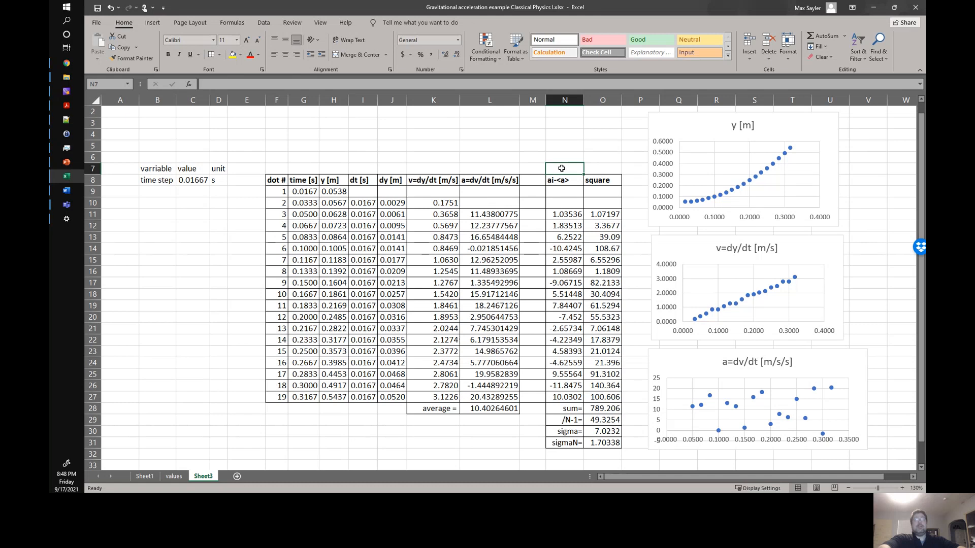
text(err)
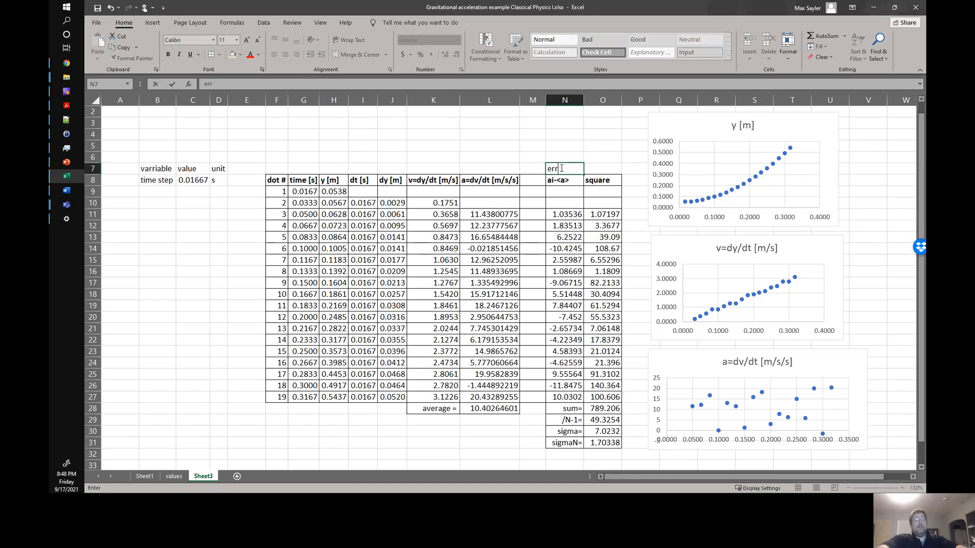
text(or calculation)
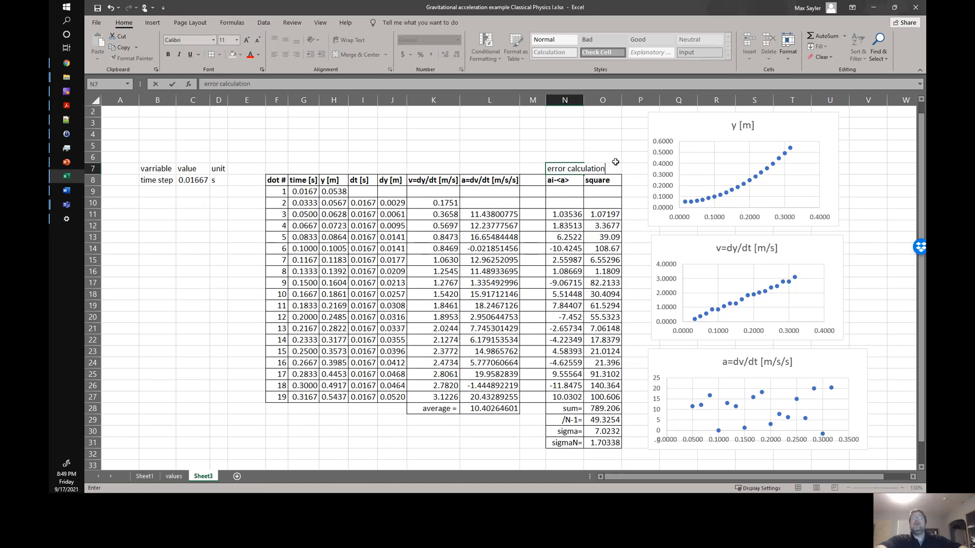
click(574, 157)
click(577, 169)
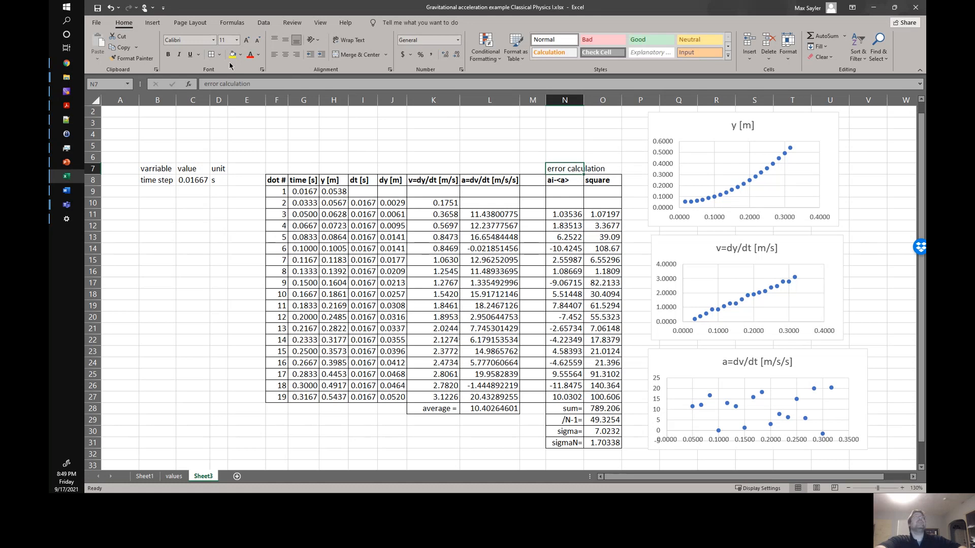
click(168, 54)
click(553, 194)
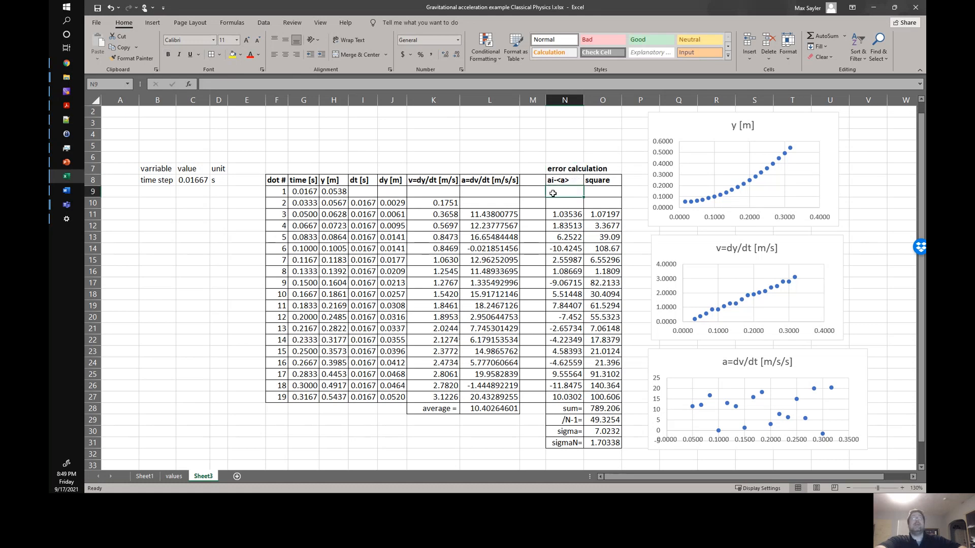
Put thick outside borders around the data table F8:L27 and around the header row F8:O8
click(279, 182)
drag(278, 182, 479, 397)
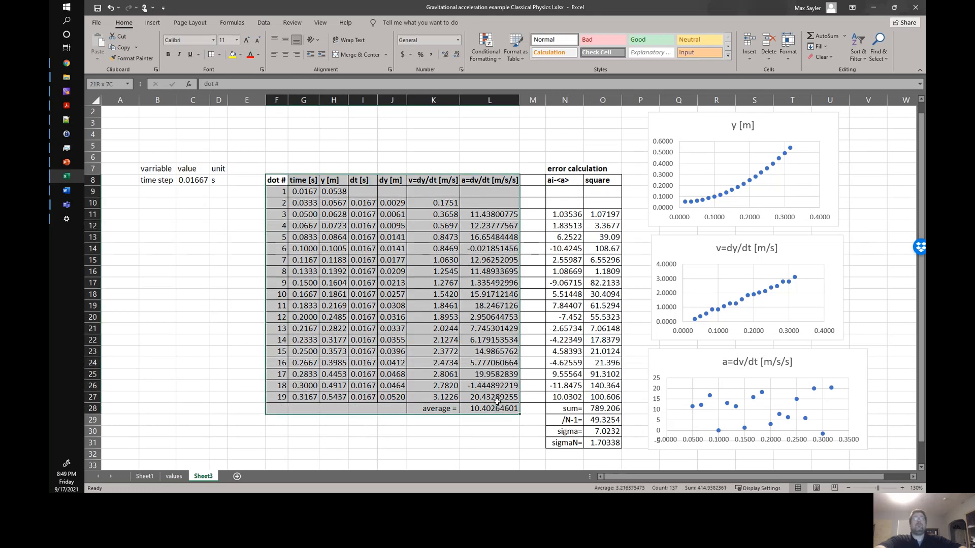
click(219, 55)
click(251, 174)
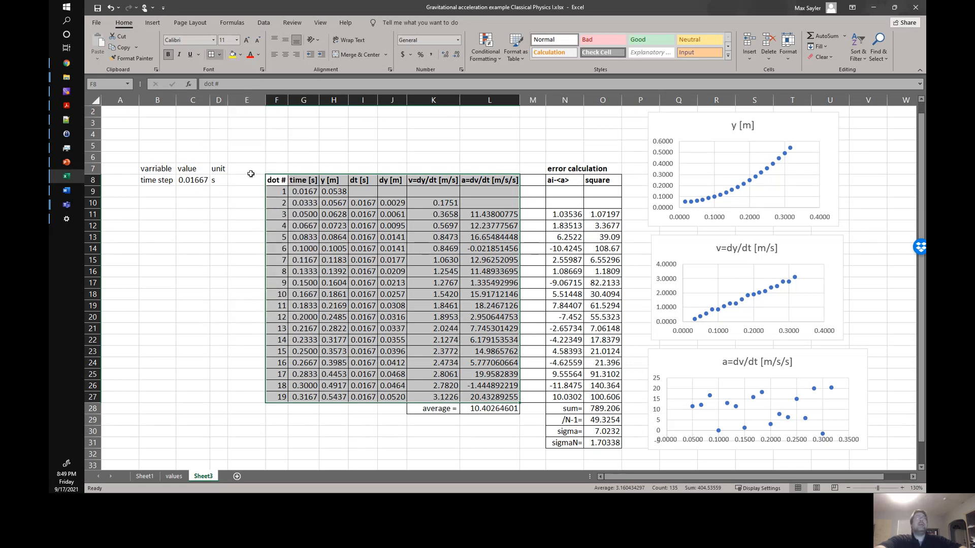
drag(277, 182, 604, 180)
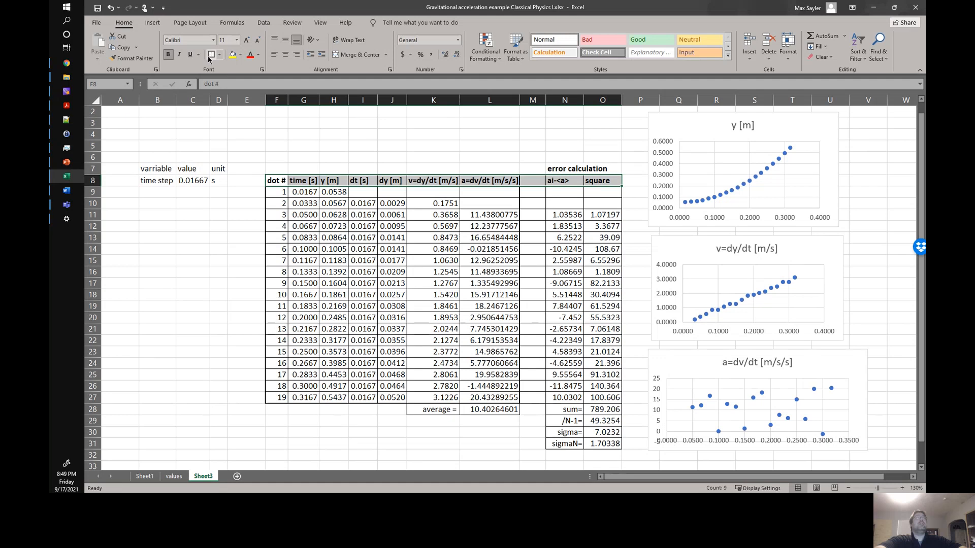
click(311, 235)
Put thick outside borders around F8:G27, the error columns N9:O31, the average in K28:L28 and the error results in N28:O31
drag(280, 177, 301, 376)
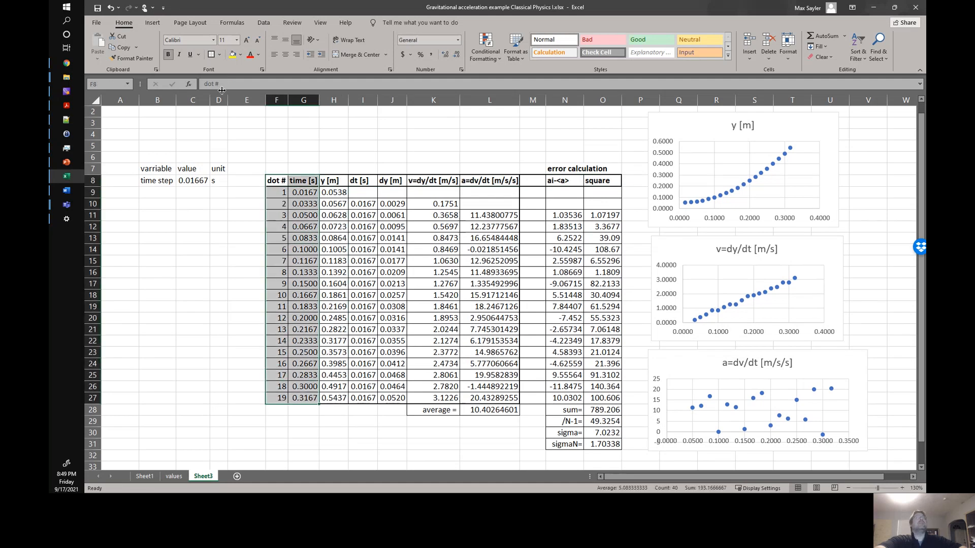
click(210, 55)
click(303, 296)
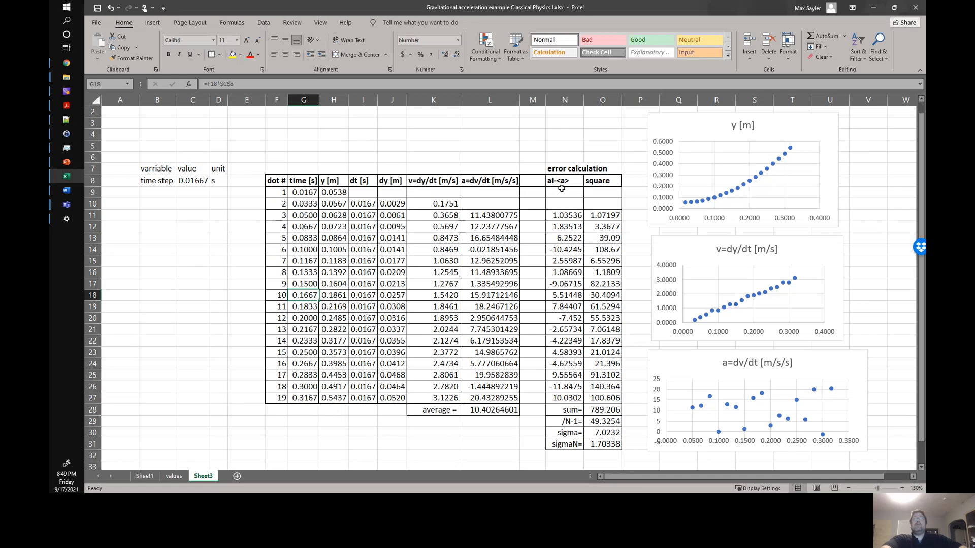
drag(561, 188, 596, 444)
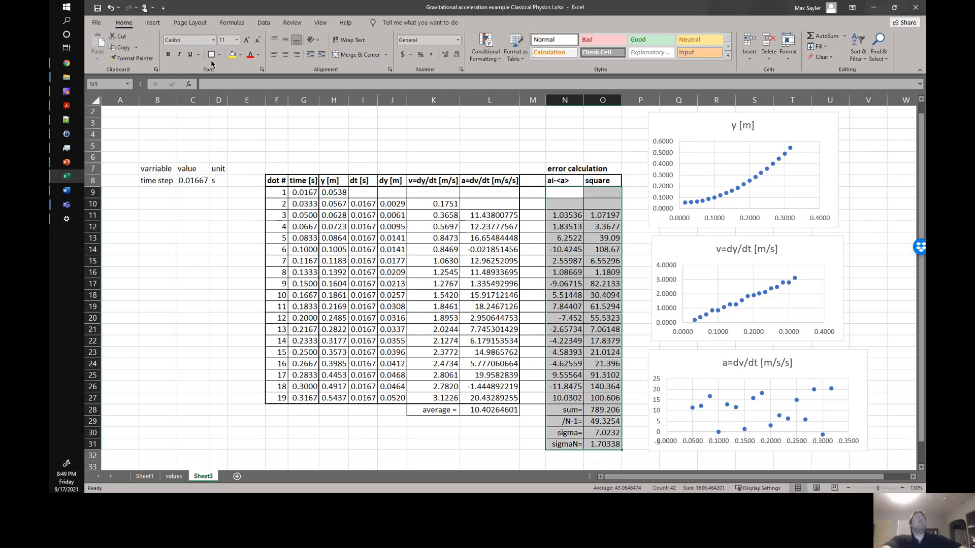
drag(479, 407, 440, 410)
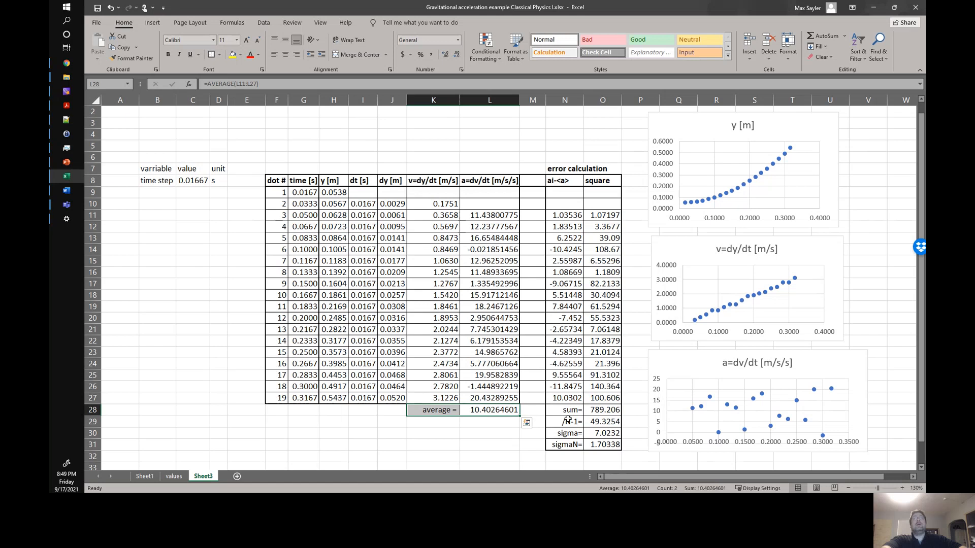
drag(562, 411, 605, 446)
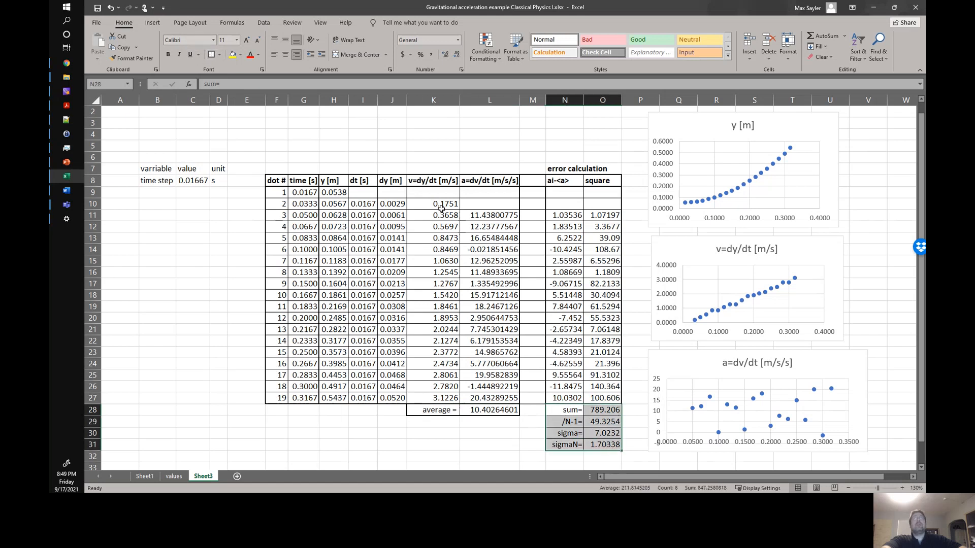
click(453, 227)
Move the acceleration, velocity and position charts slightly right, away from the error columns
click(702, 374)
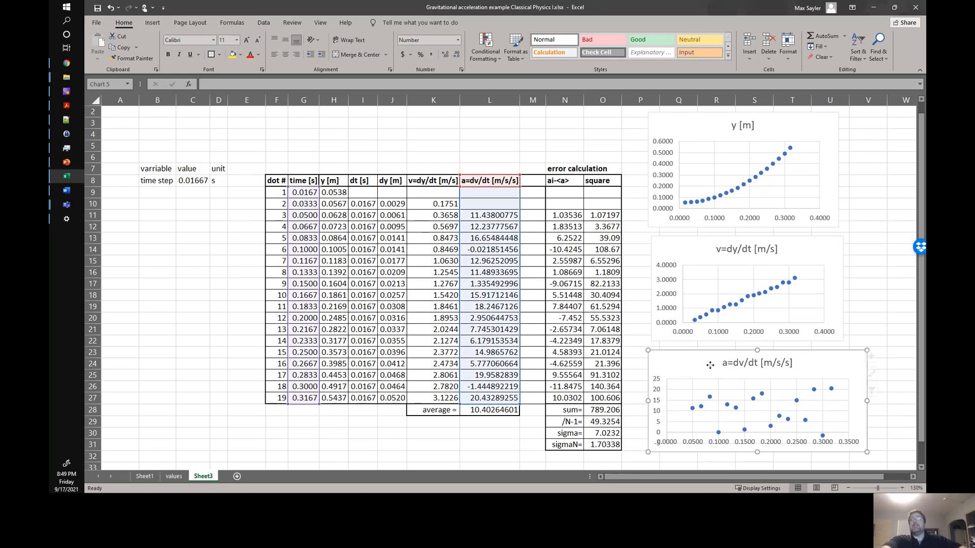
drag(702, 375, 743, 375)
drag(673, 280, 693, 277)
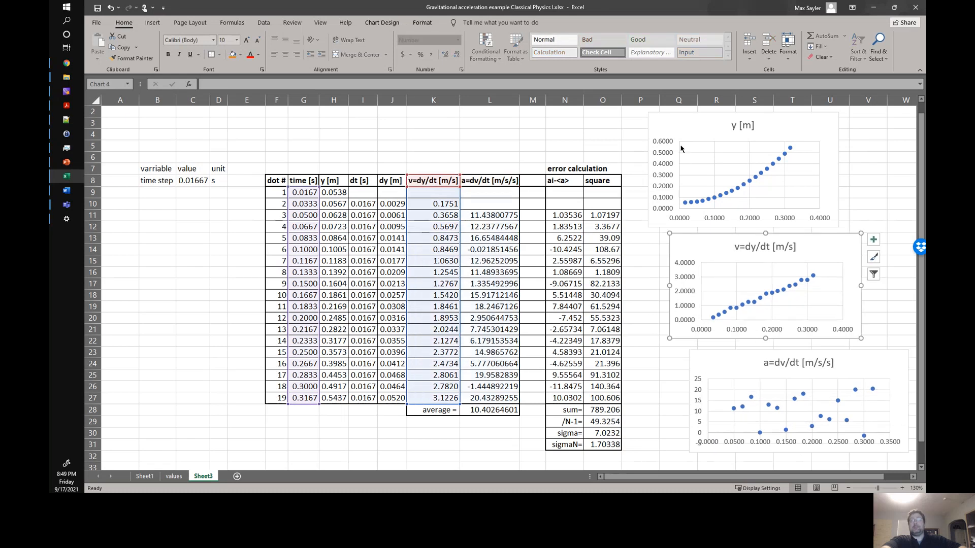
drag(707, 125, 734, 127)
click(634, 159)
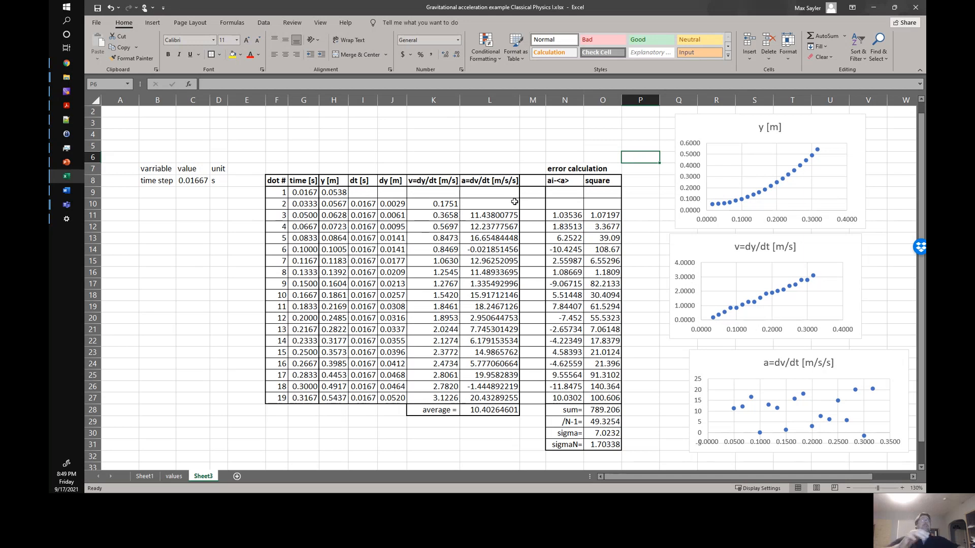
click(235, 124)
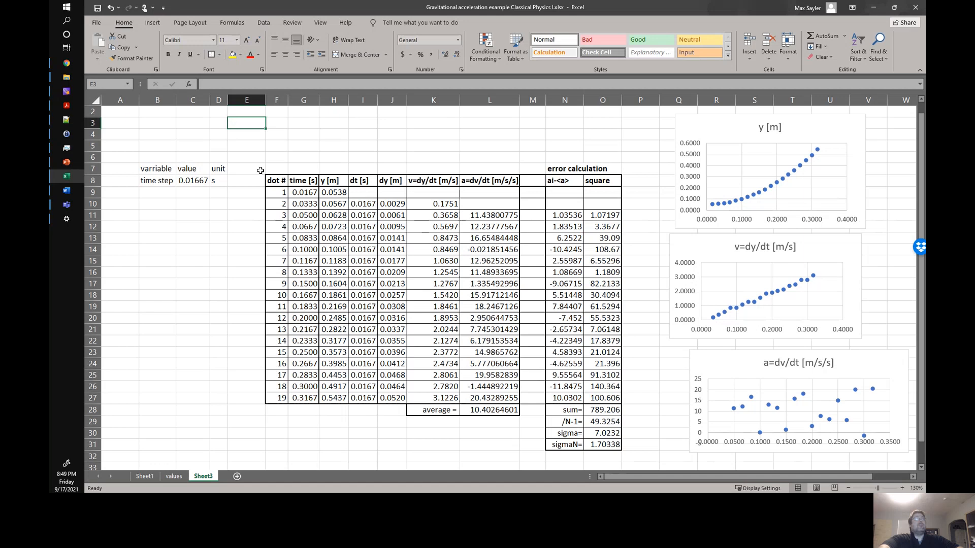
click(219, 191)
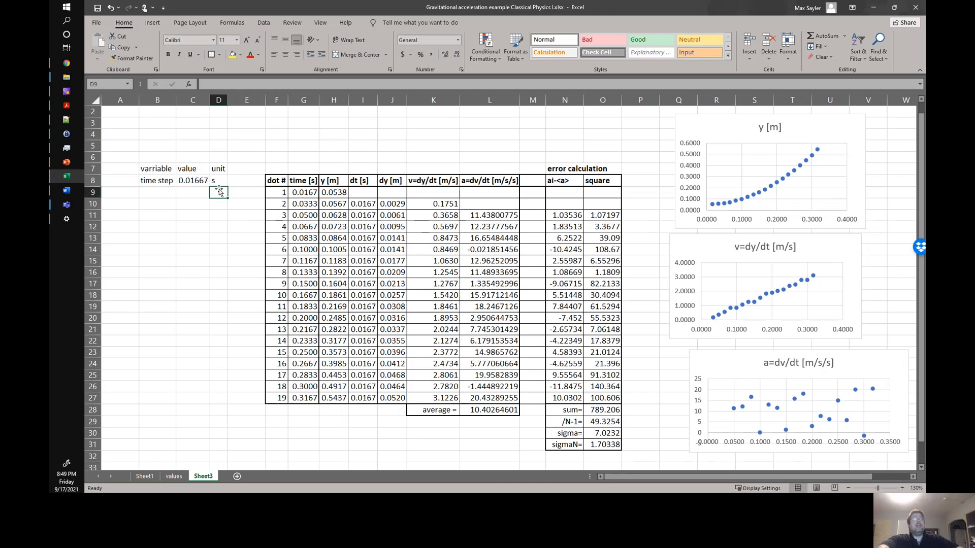
drag(249, 158, 621, 448)
click(277, 169)
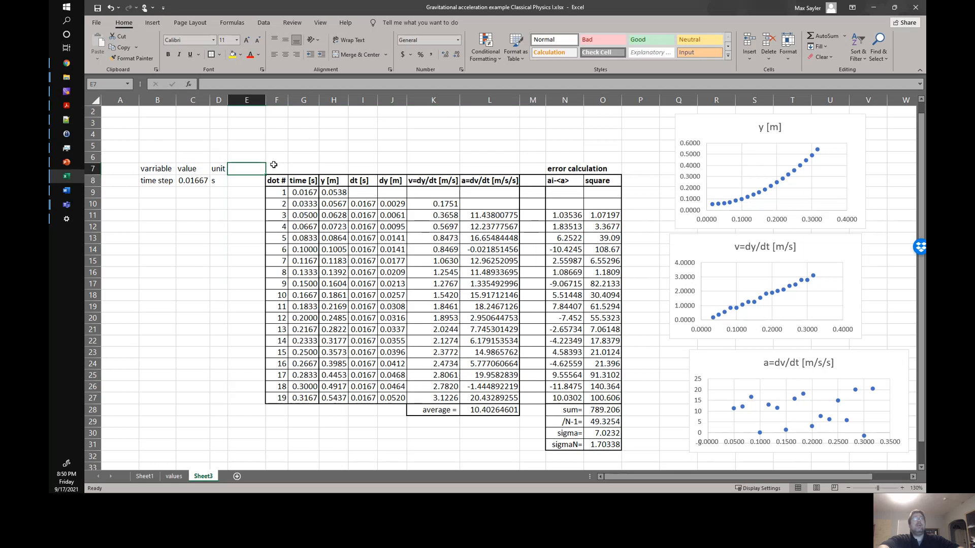
Copy the range F7:O31, switch to the blank Word document and paste the table there
drag(276, 168, 624, 447)
key(ctrl+c)
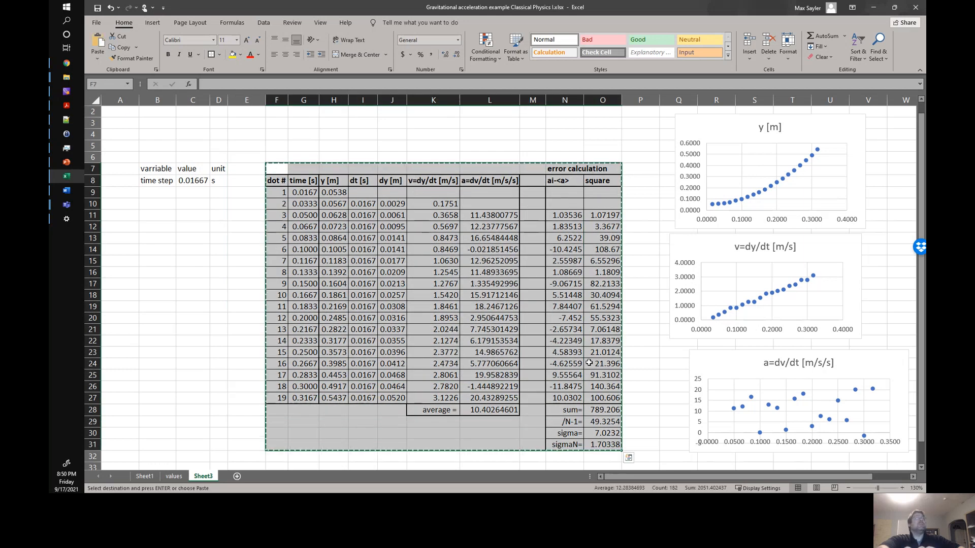
click(71, 195)
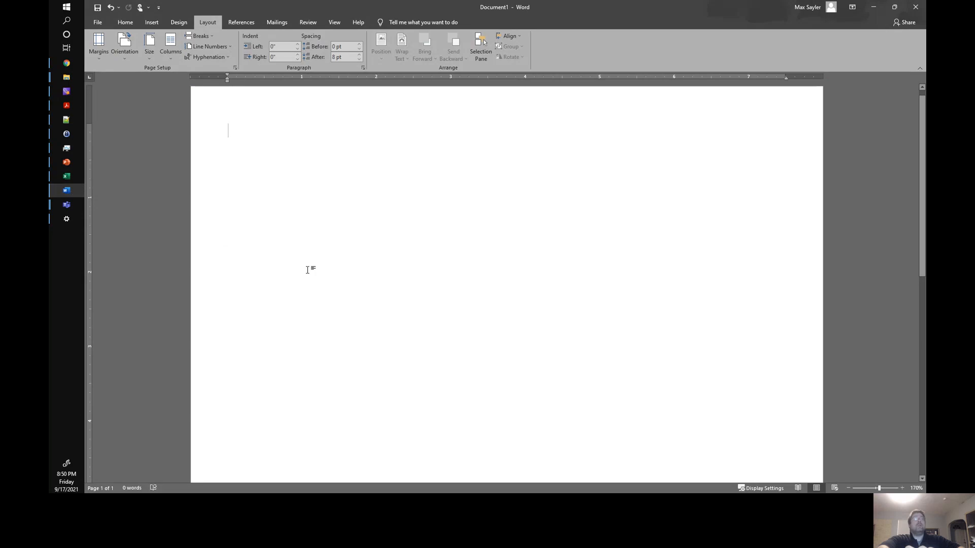
key(ctrl+v)
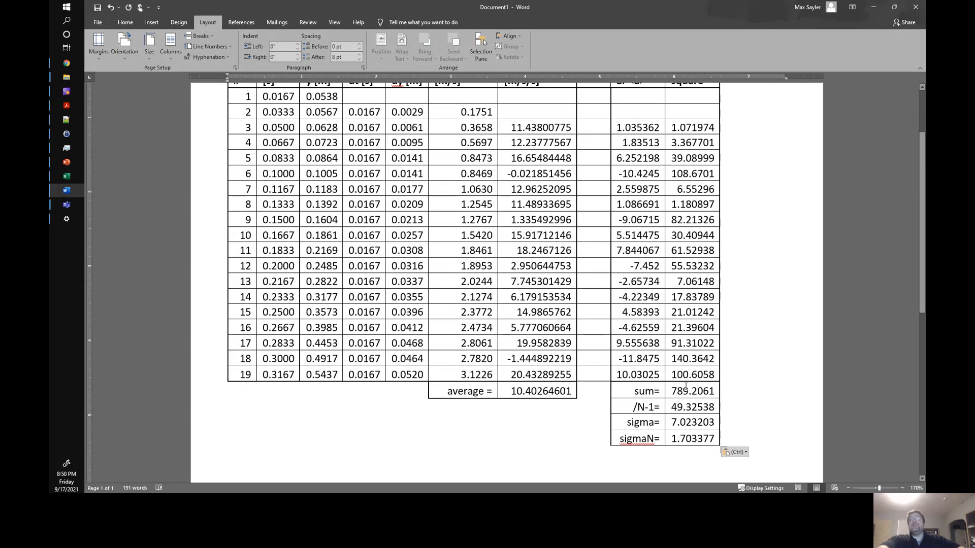
Add the caption line "Table 1: Caption" below the pasted table
click(847, 488)
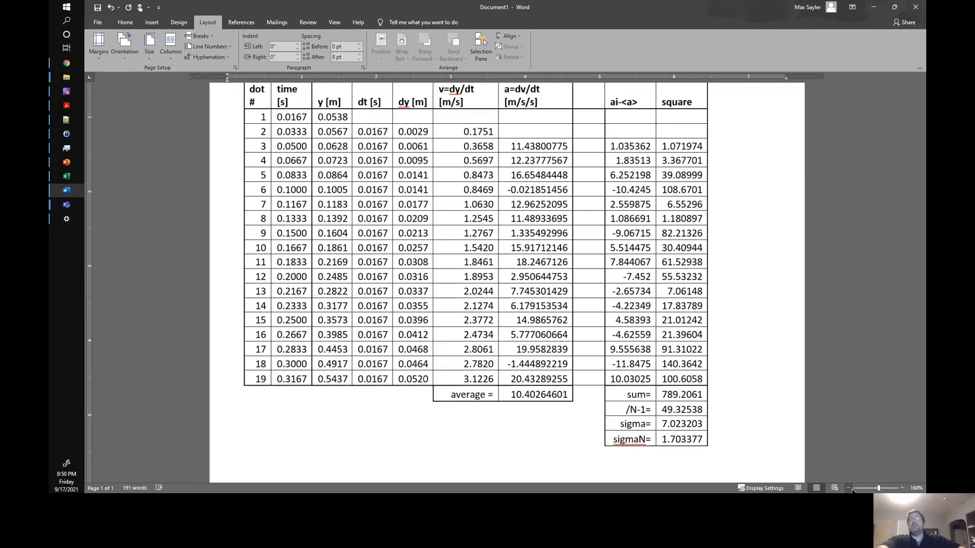
click(848, 487)
click(848, 488)
click(847, 488)
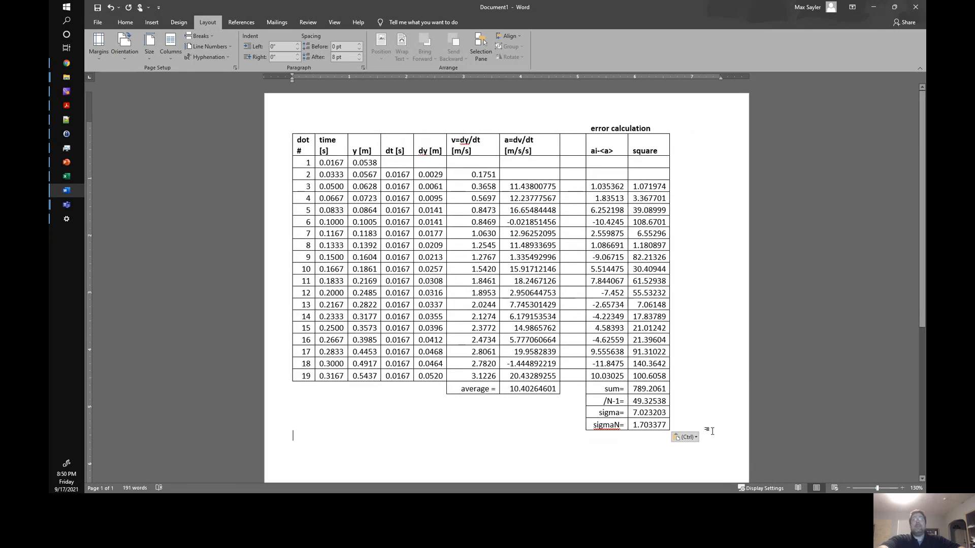
key(Return)
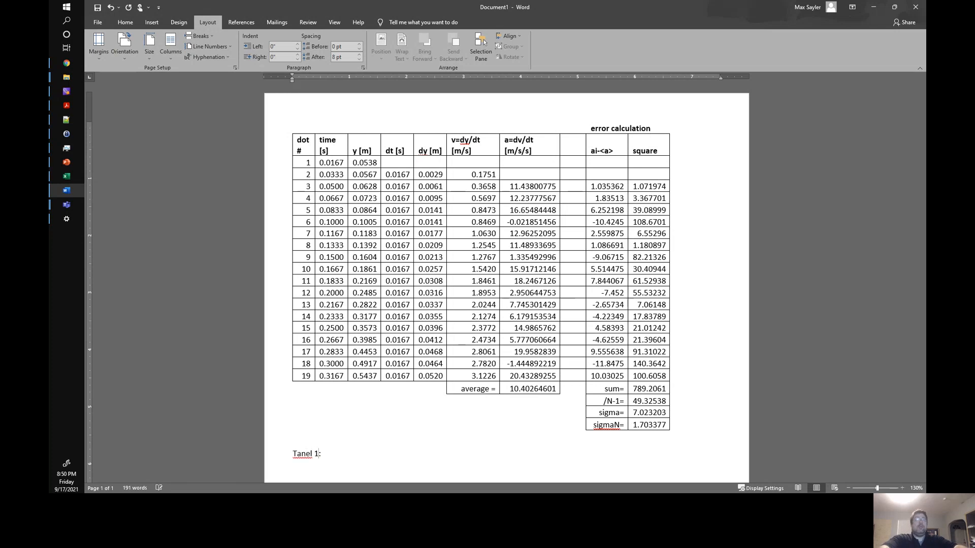
text(Table 1: Caption)
key(Return)
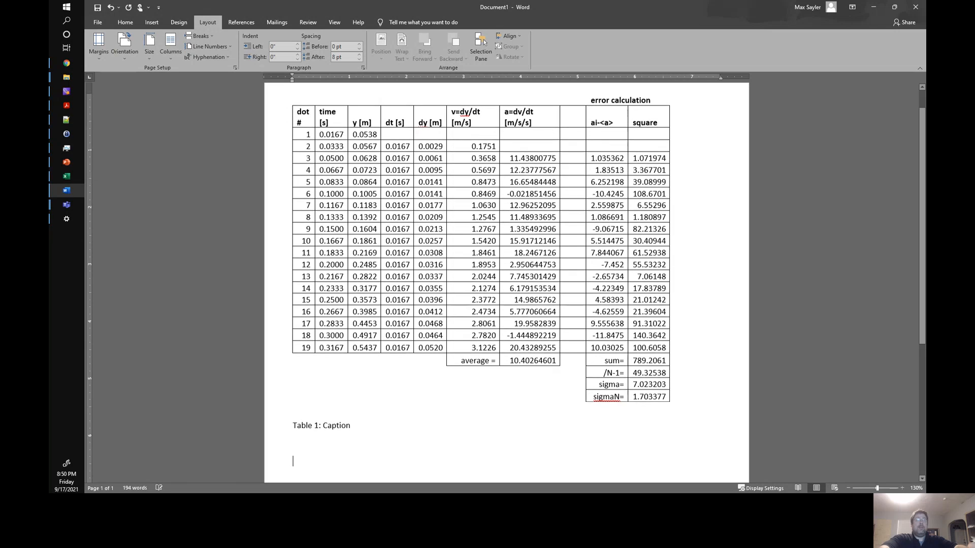
Add the line "Report" below the Table 1 caption
text(Re)
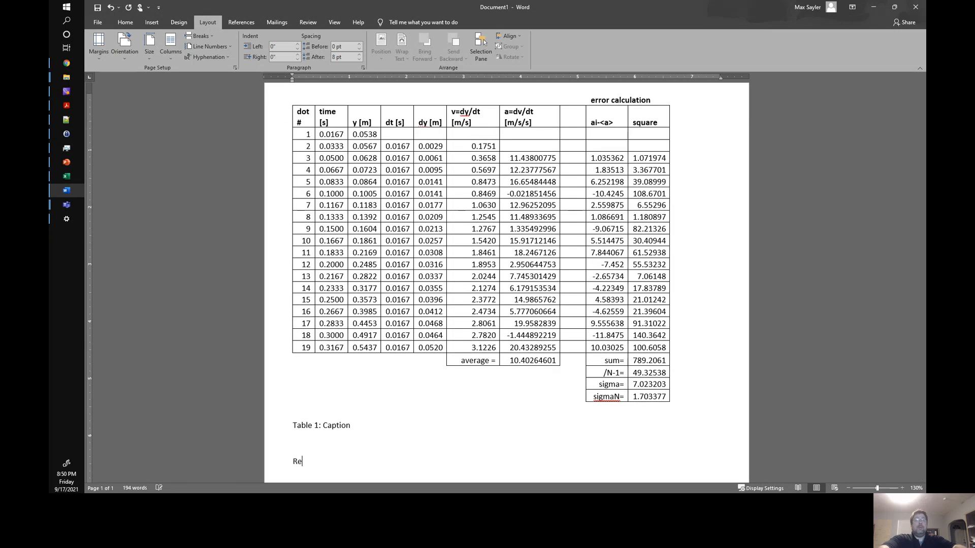
text(port)
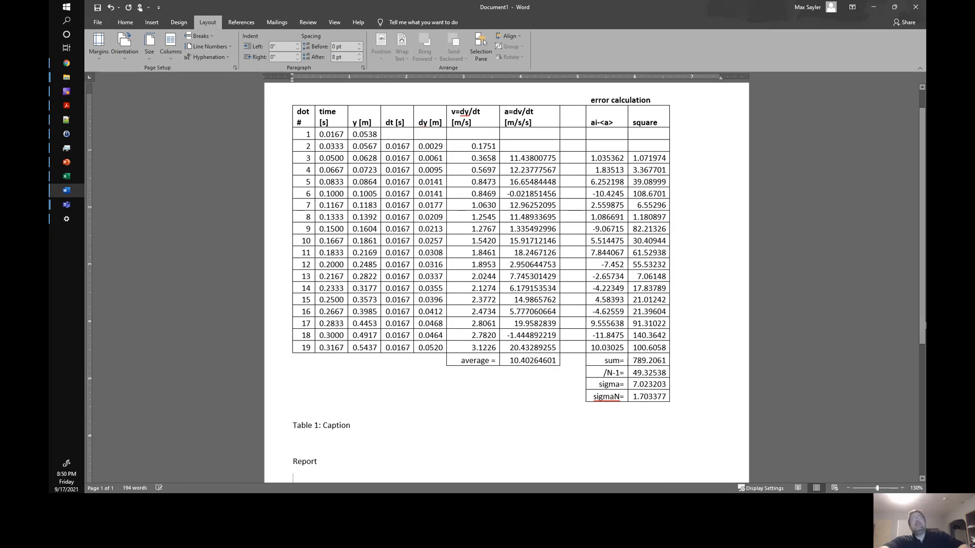
key(Return)
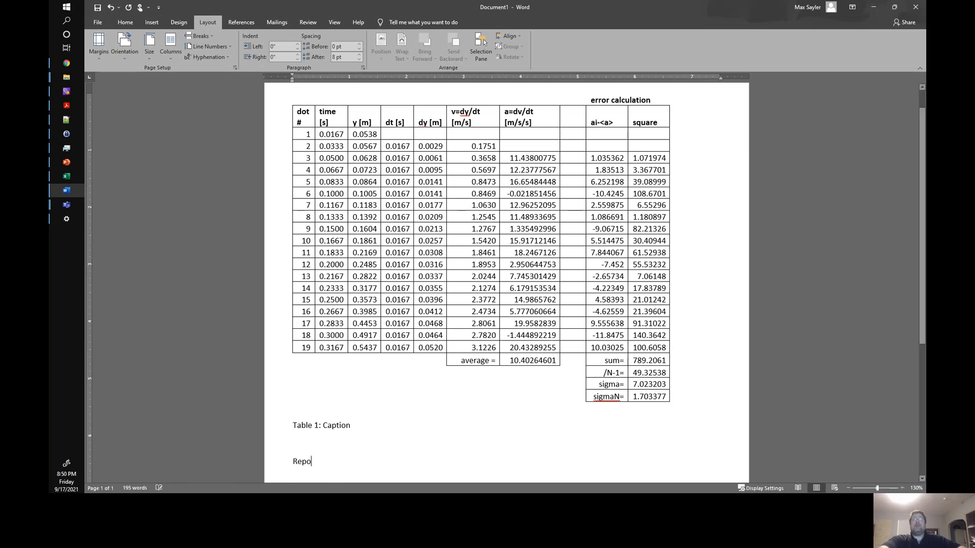
key(BackSpace)
click(439, 217)
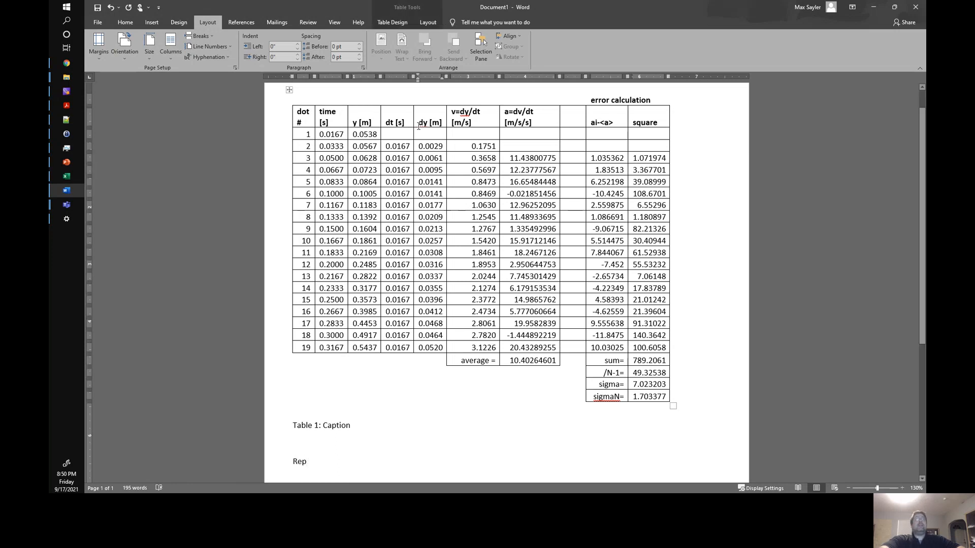
mouse_move(413, 112)
mouse_down()
mouse_move(425, 112)
mouse_move(414, 112)
mouse_up()
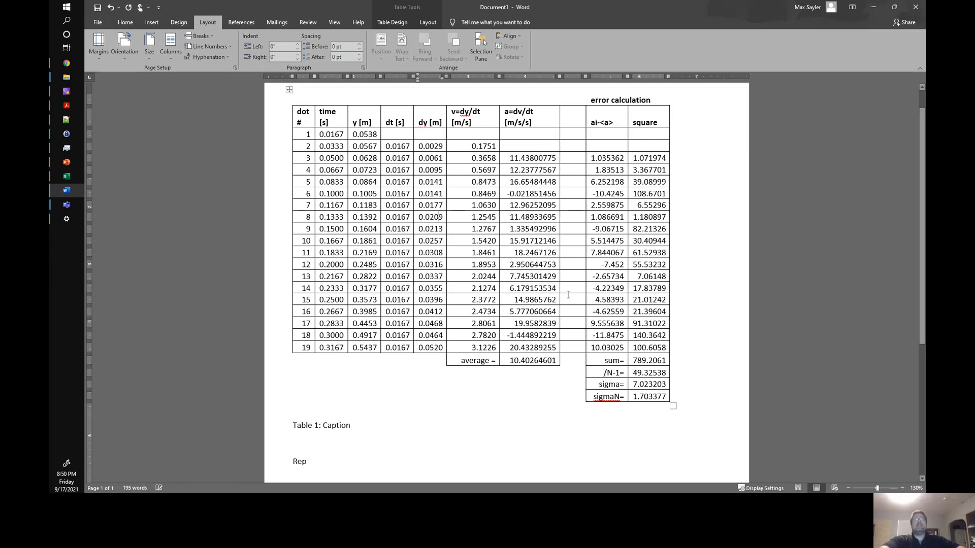
click(491, 426)
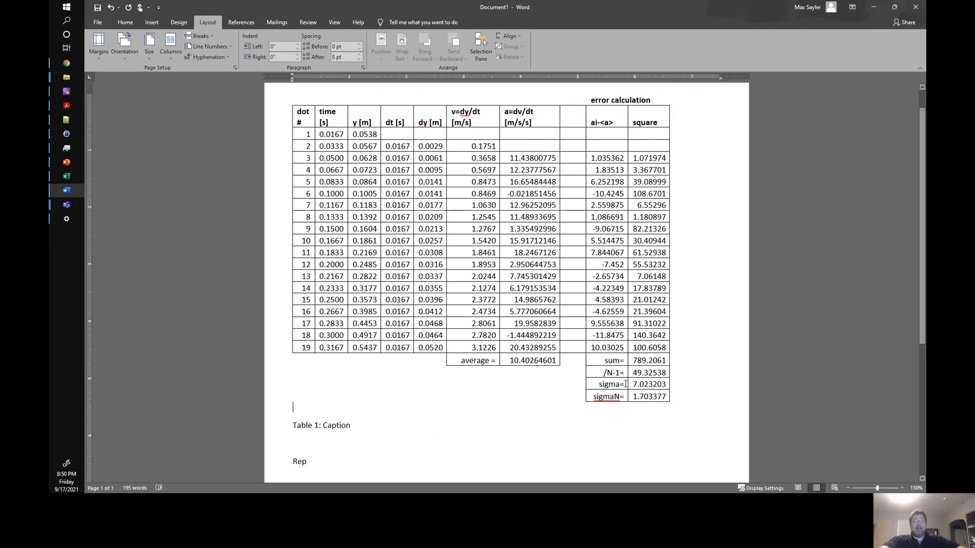
drag(673, 397, 244, 114)
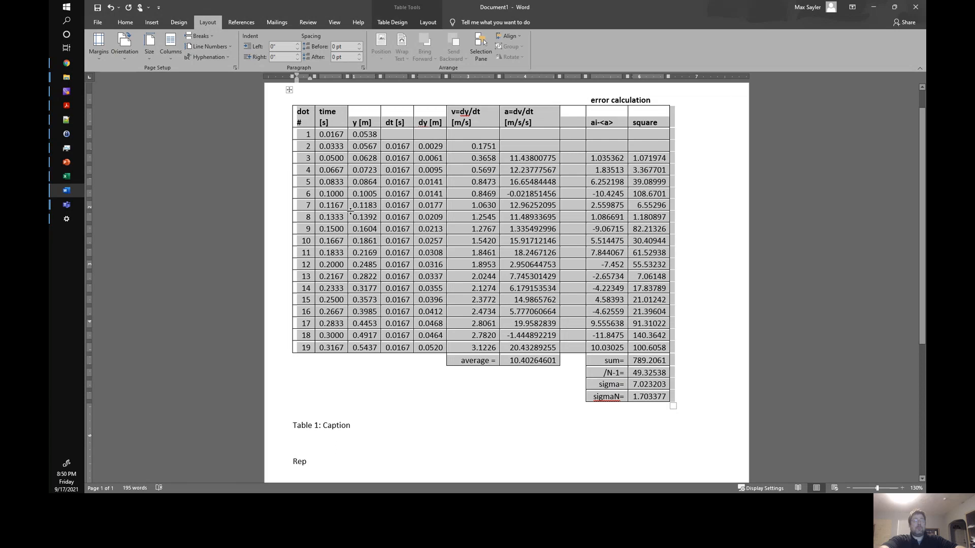
click(324, 436)
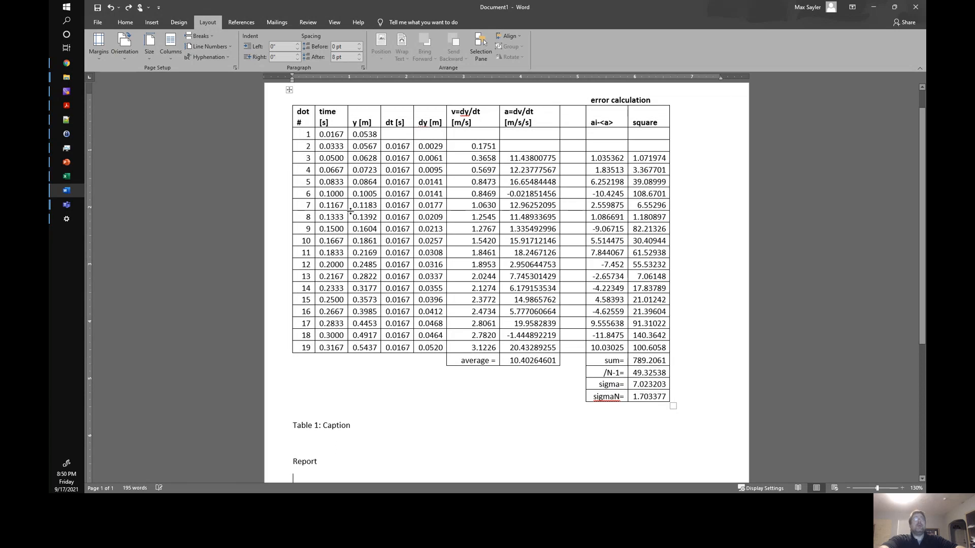
text(rt)
Clear the whole Word document, removing the pasted table, its caption and the text below
key(ctrl+a)
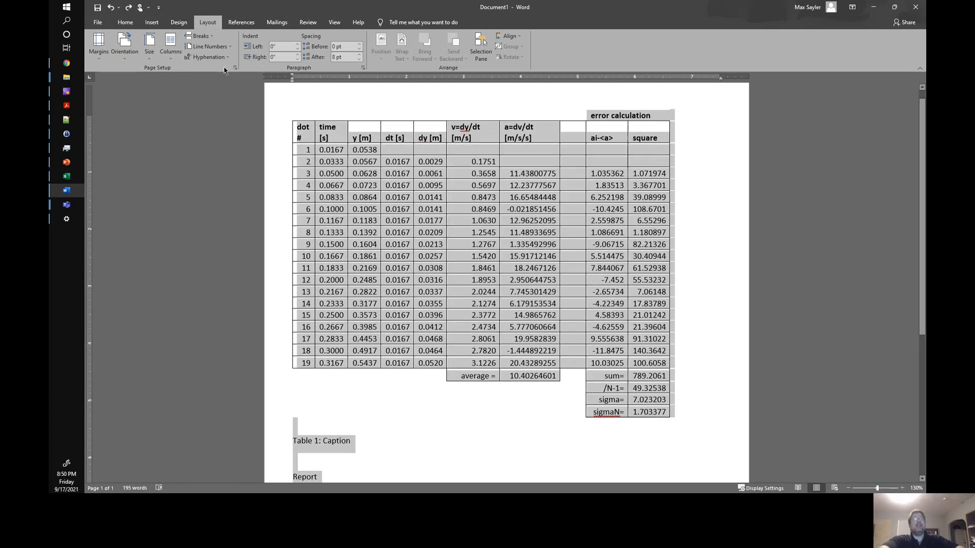
key(Delete)
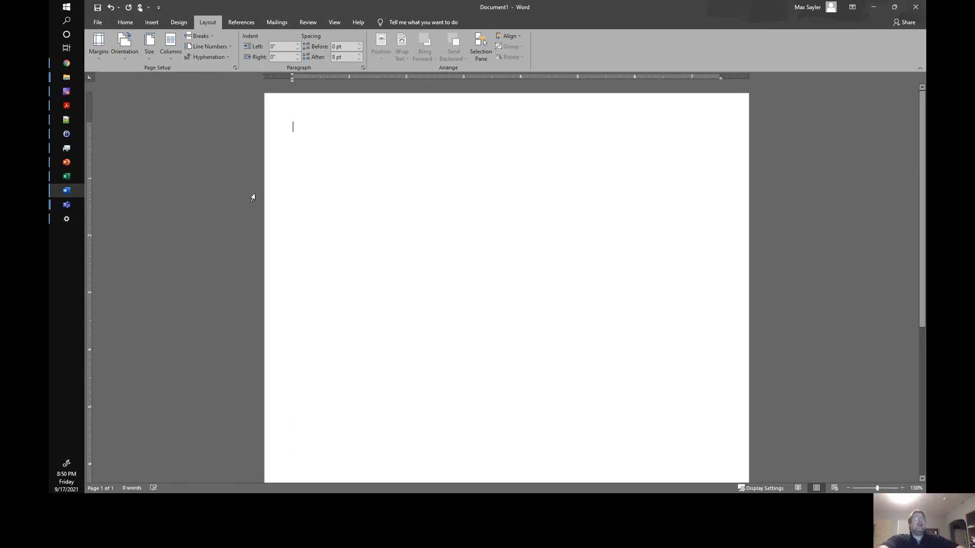
Switch to the Excel workbook, cancel the pending copy of the table range and capture a screenshot of the window
click(66, 177)
click(323, 138)
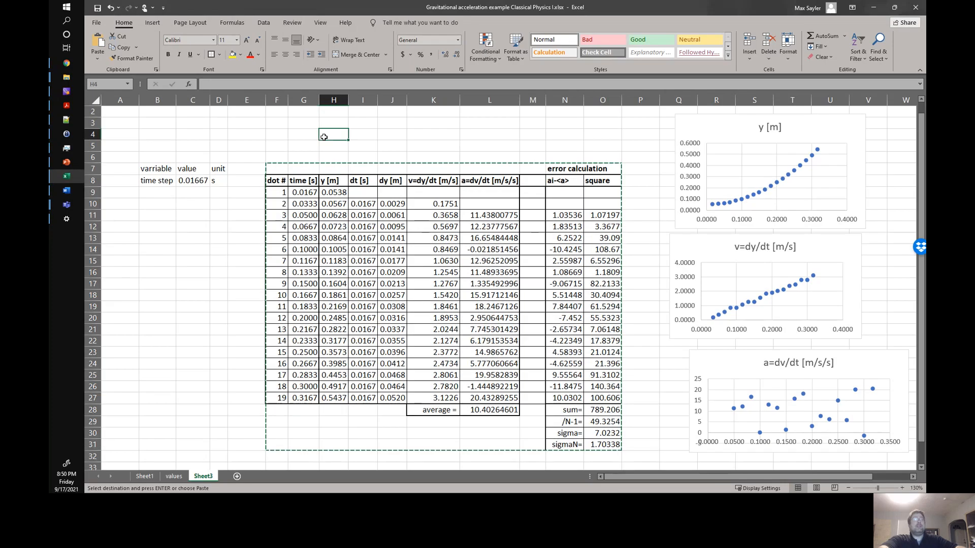
key(Escape)
key(alt)
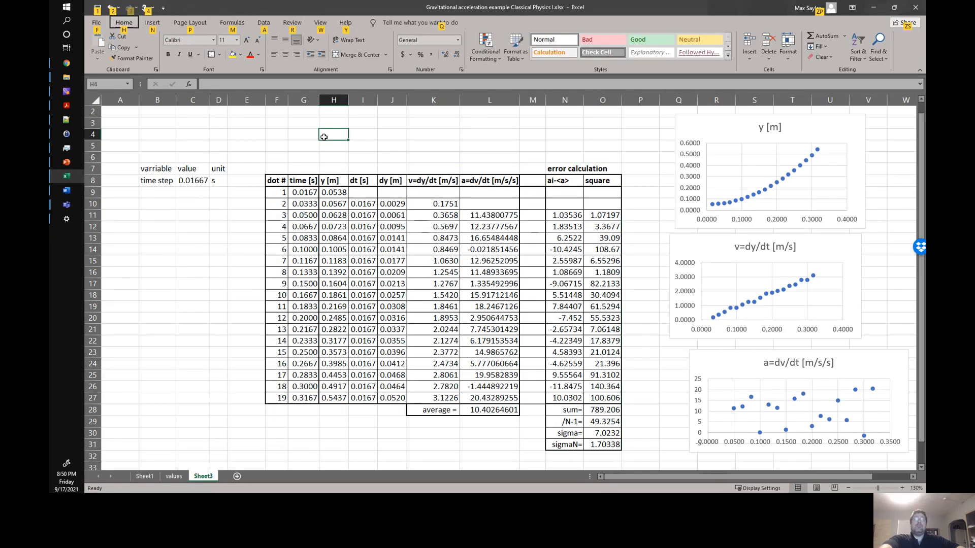
click(359, 159)
click(326, 144)
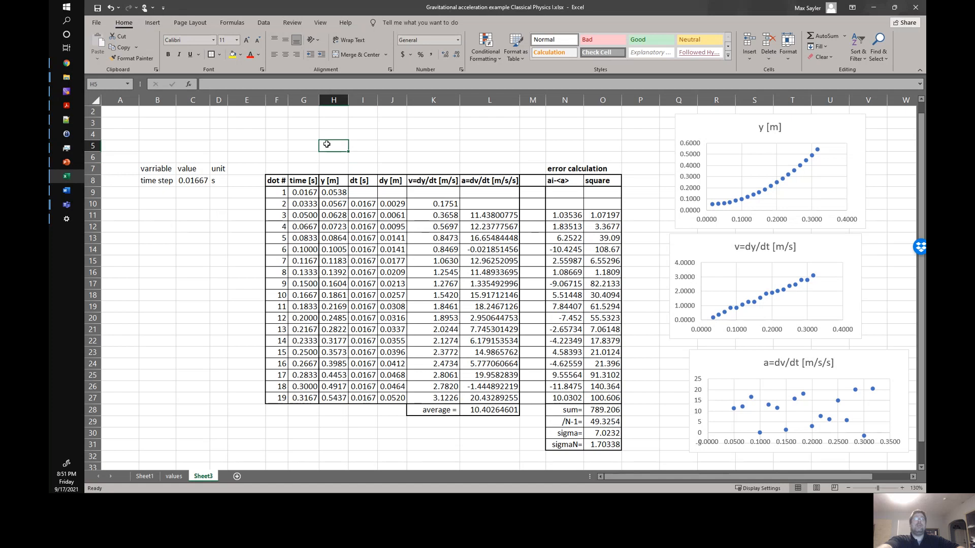
key(alt)
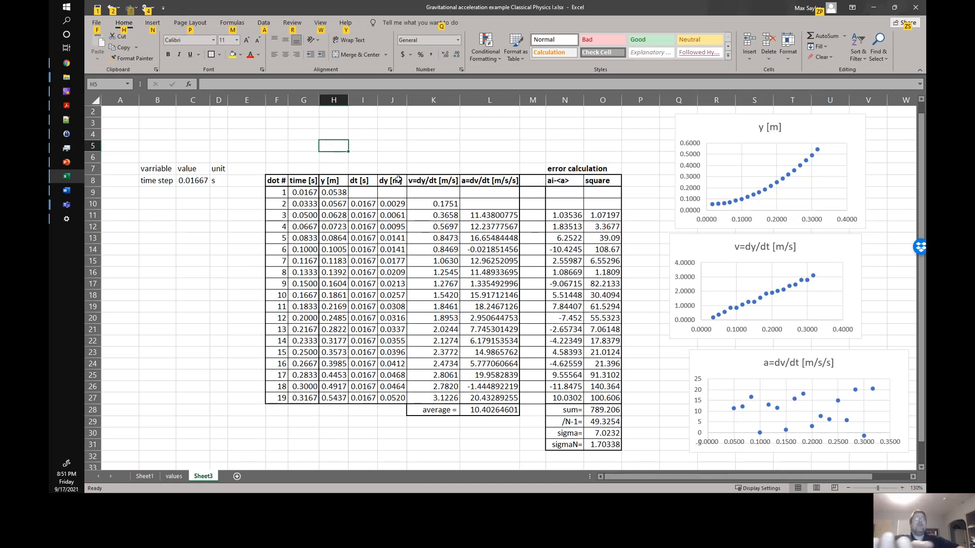
click(394, 161)
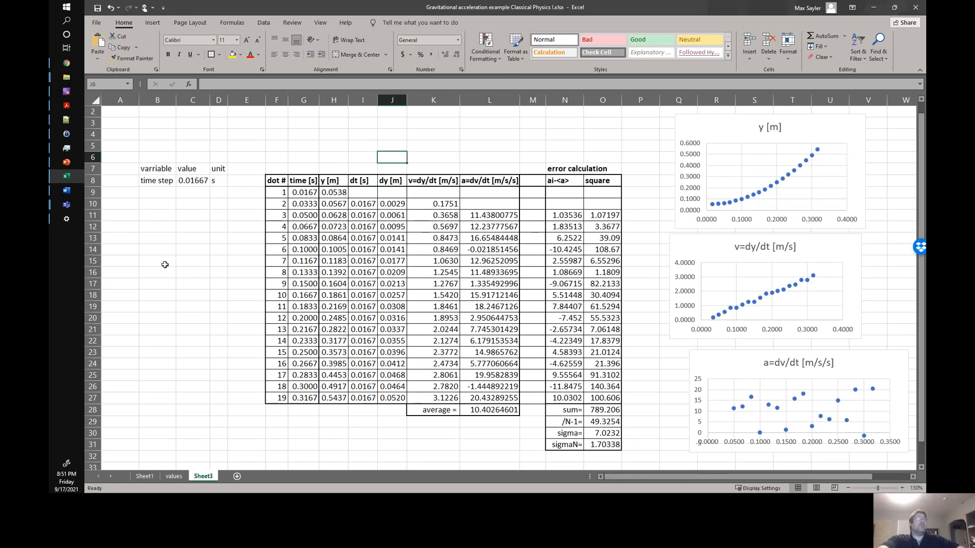
Paste the screenshot into the blank Word document and crop it to the data table and error calculation columns
click(67, 190)
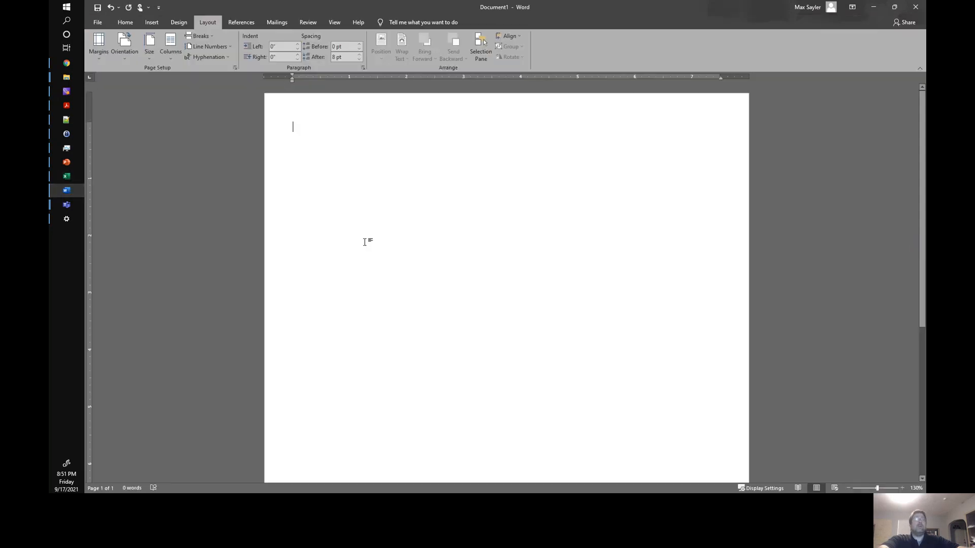
key(ctrl+v)
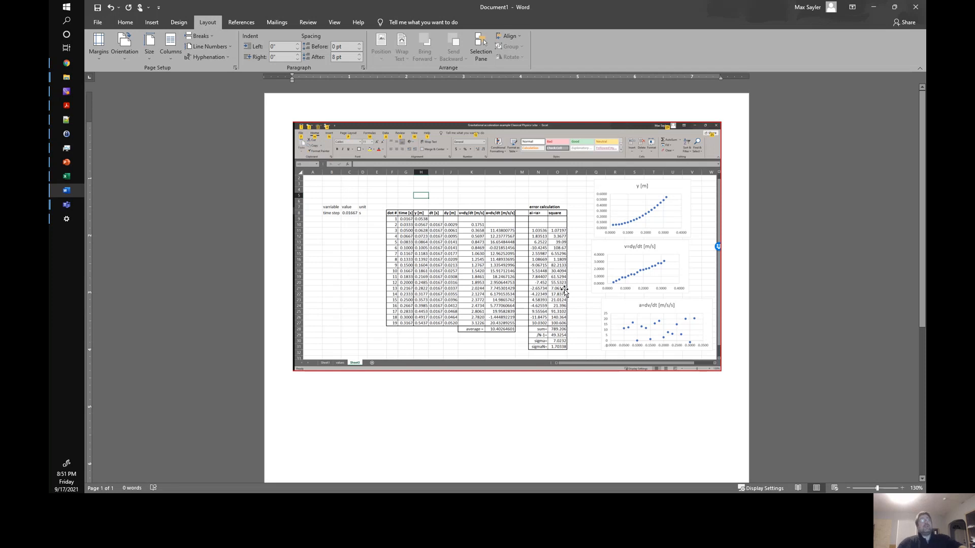
click(439, 207)
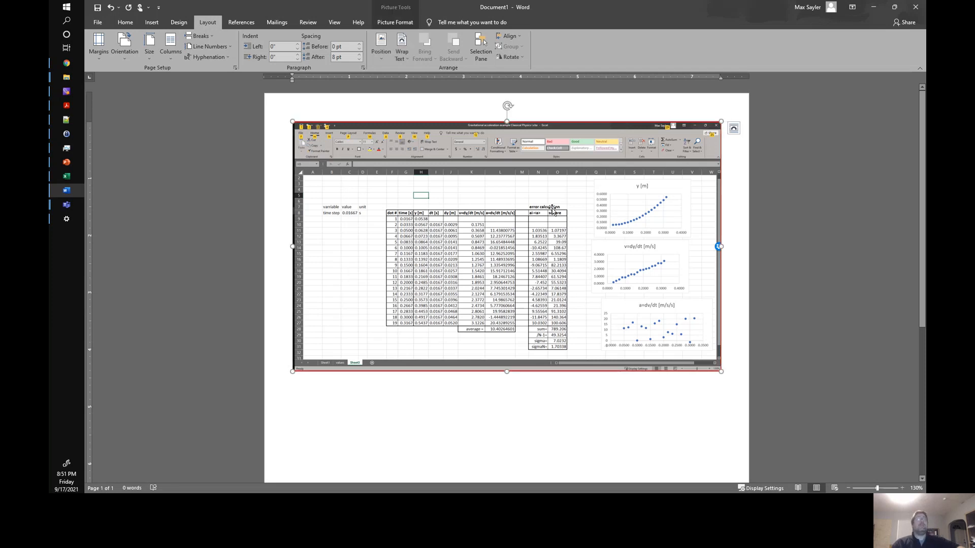
click(401, 24)
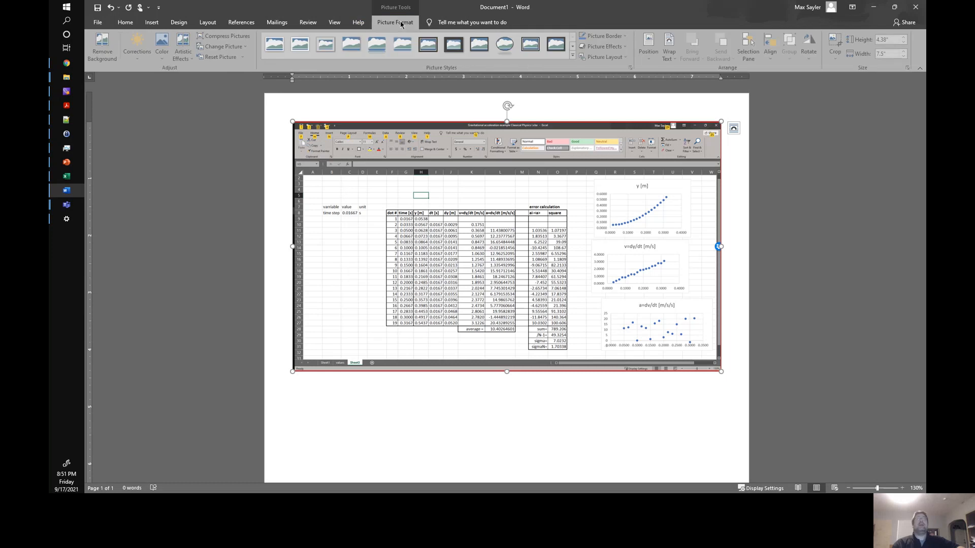
click(843, 40)
drag(716, 127, 572, 202)
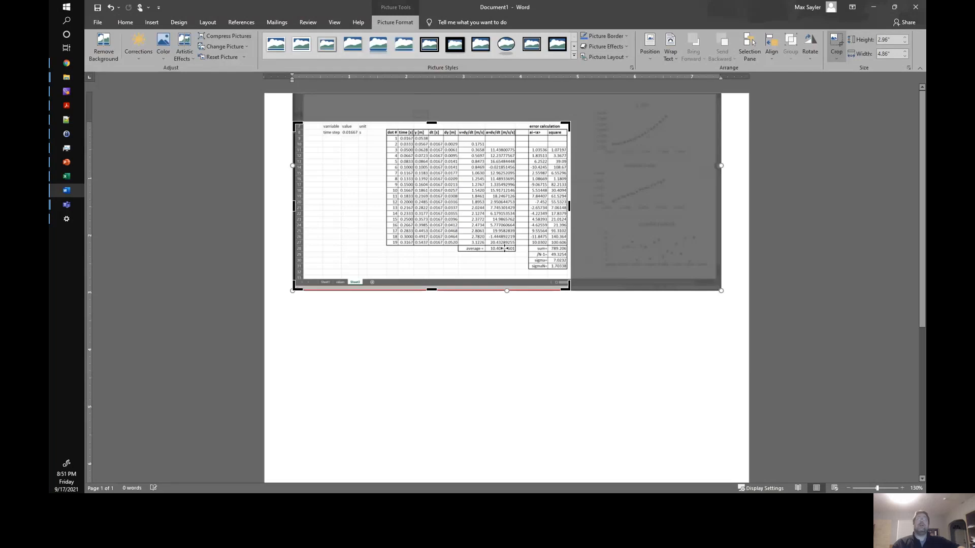
drag(295, 288, 383, 272)
click(483, 322)
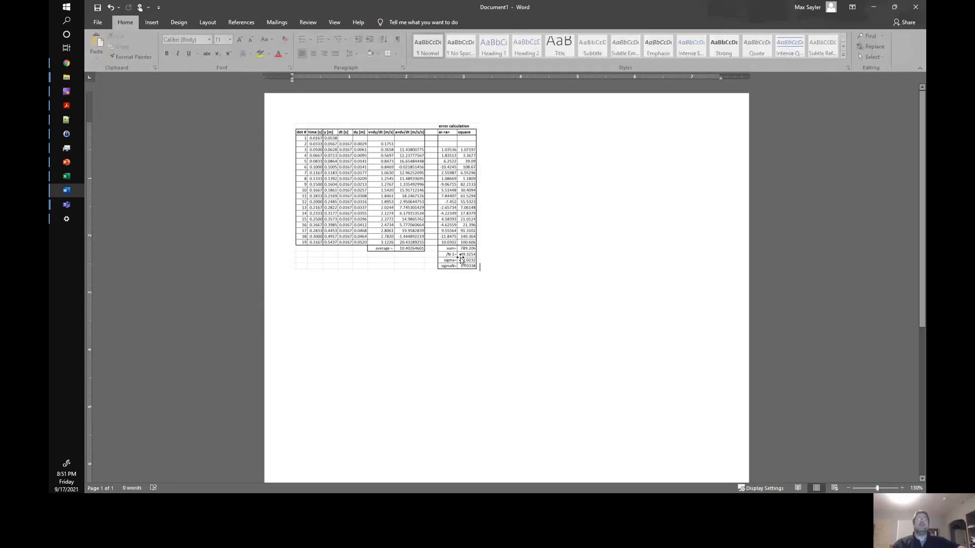
Enlarge the cropped table picture to about 7.5 inches wide, filling the text width, and start a new line below it
click(475, 266)
drag(478, 269, 720, 385)
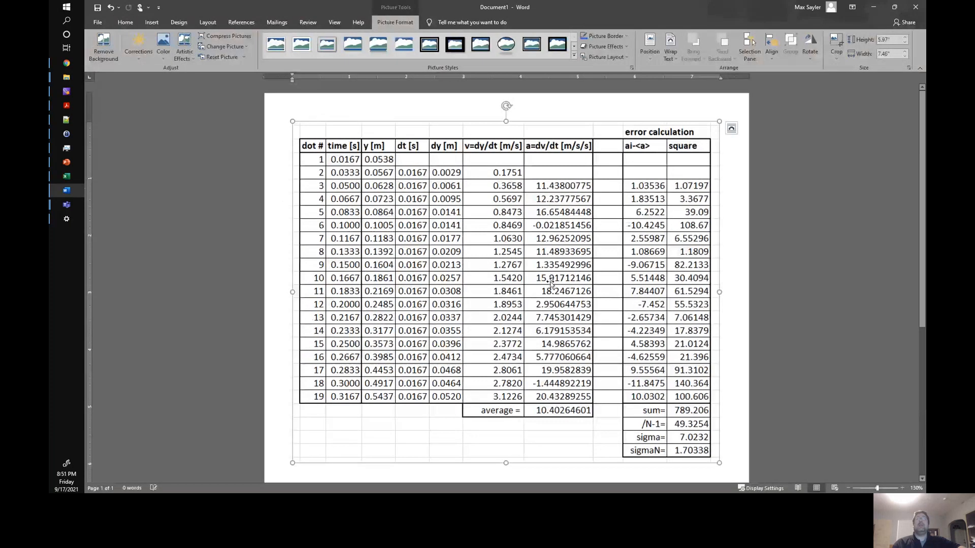
scroll(517, 275, down, 1)
scroll(517, 274, down, 2)
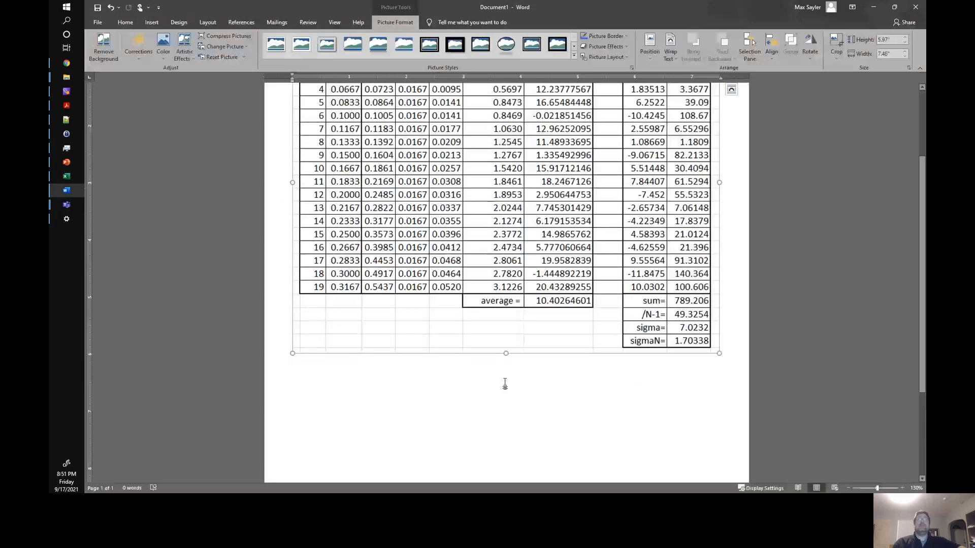
drag(504, 384, 565, 360)
scroll(565, 359, up, 2)
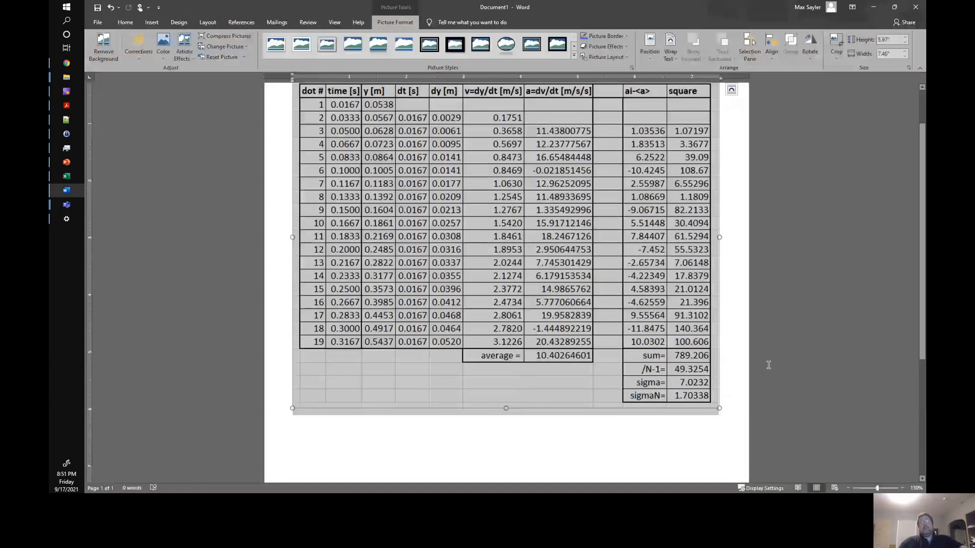
click(745, 380)
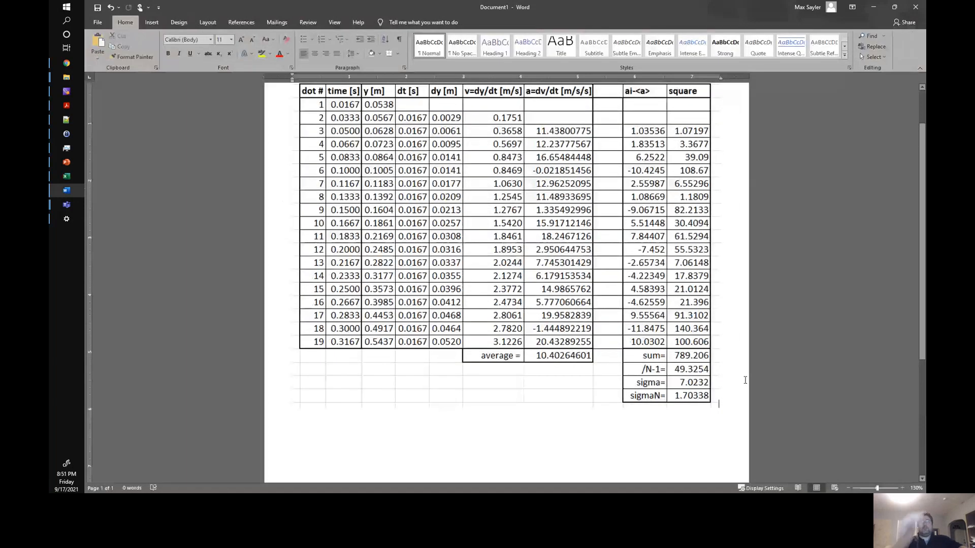
key(Return)
scroll(411, 395, up, 2)
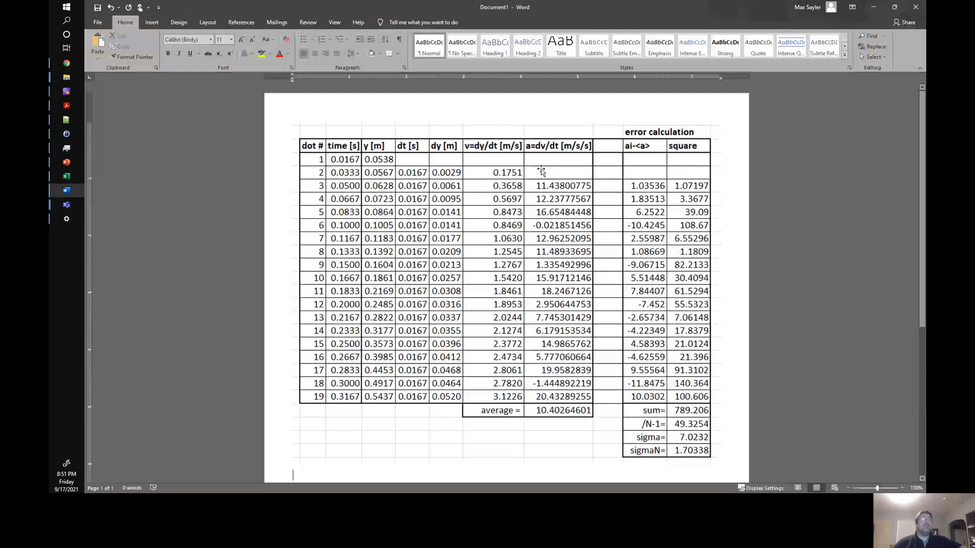
Switch to the Excel workbook and display the velocity and acceleration values in K10:L28 with three decimal places
click(67, 176)
click(412, 274)
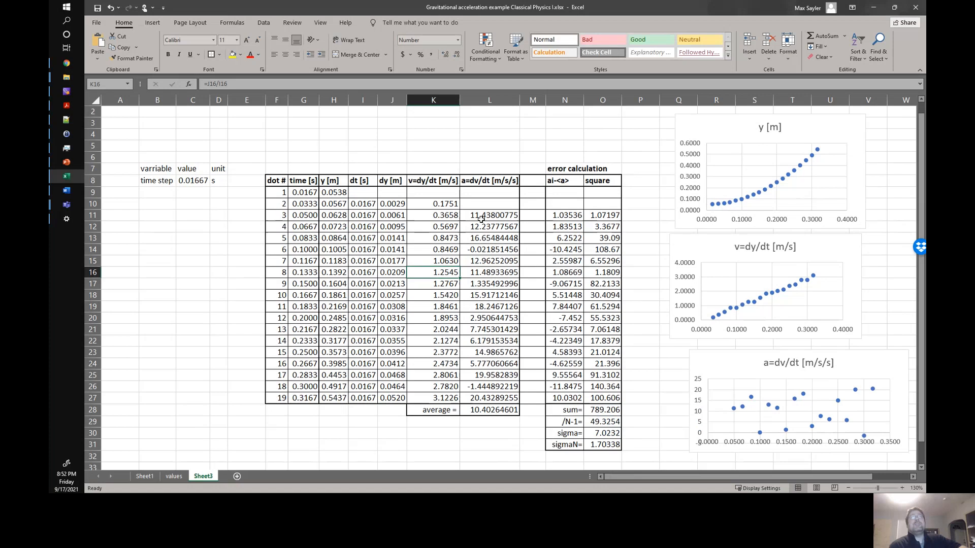
drag(475, 215, 496, 361)
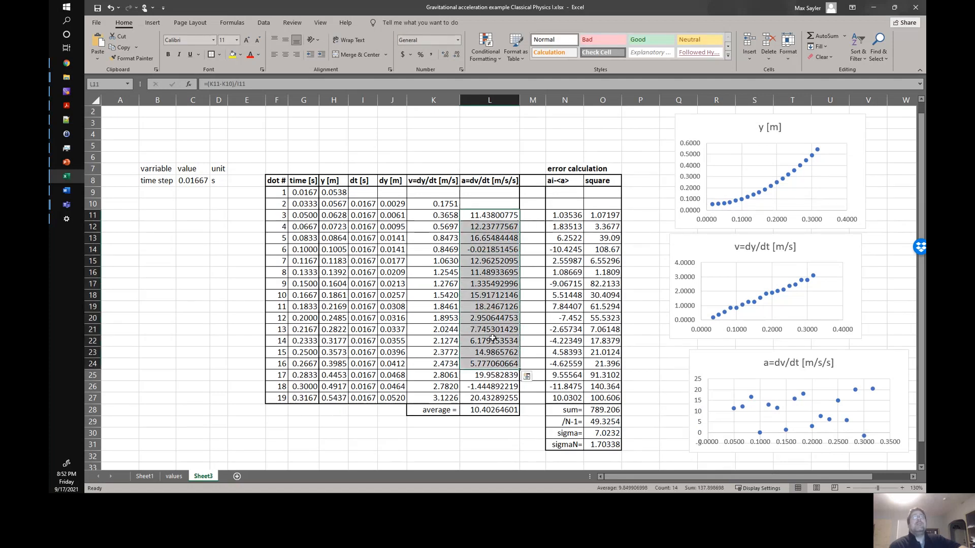
drag(431, 205, 498, 411)
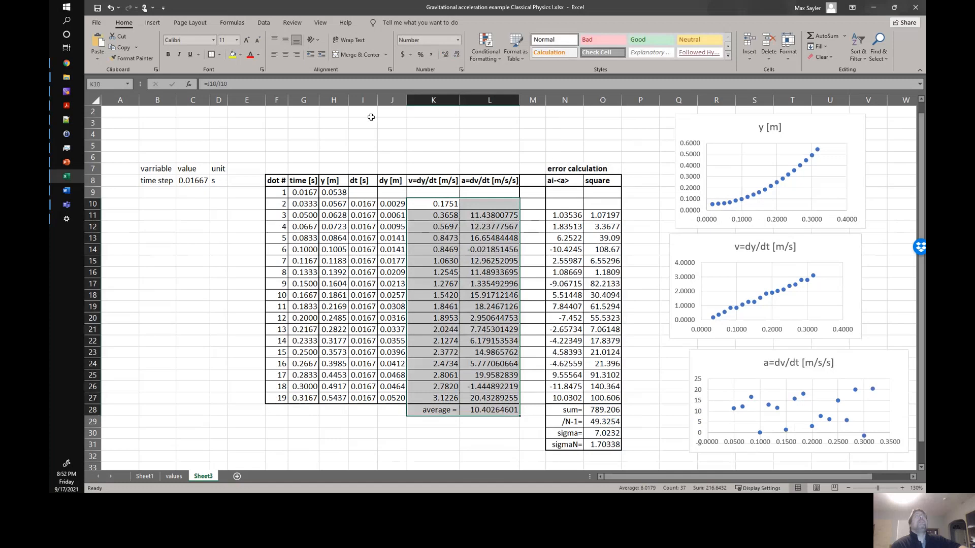
click(445, 55)
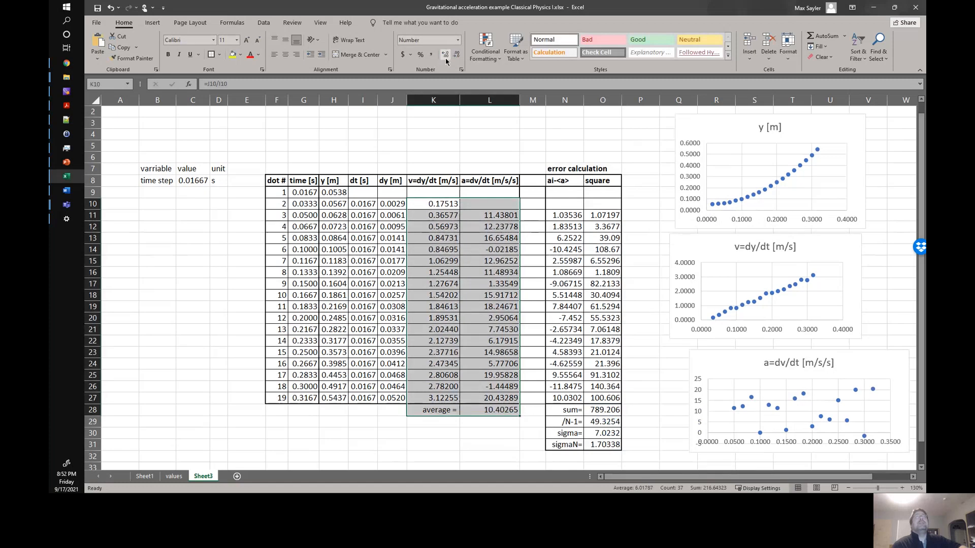
click(456, 55)
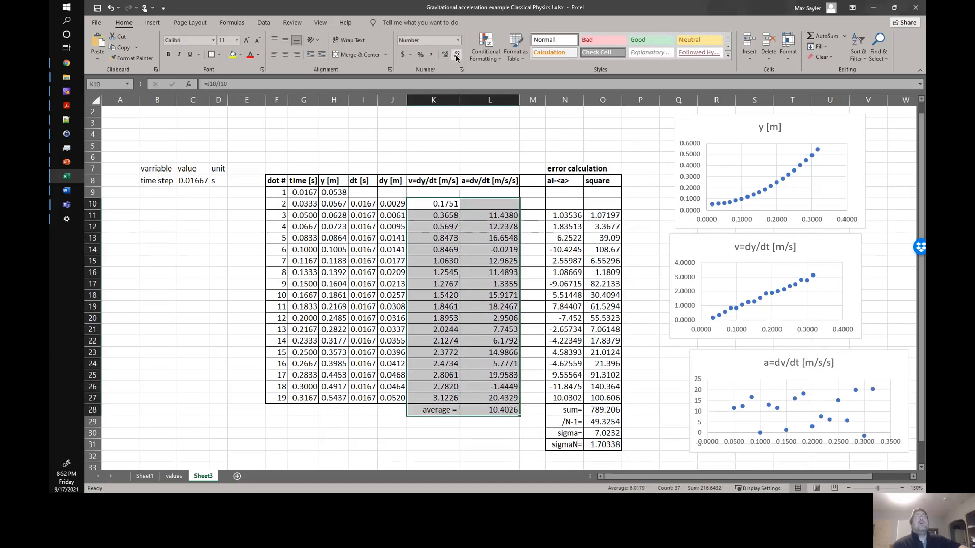
click(456, 56)
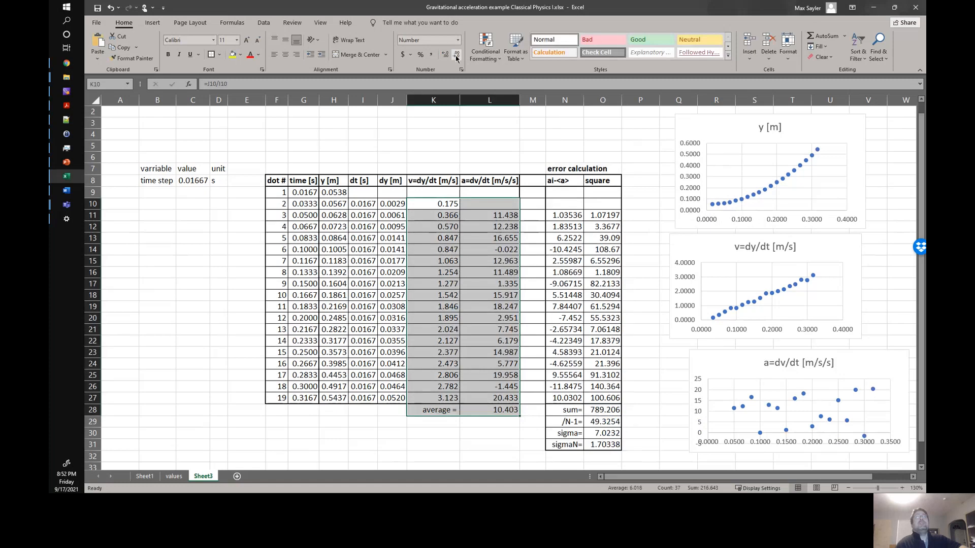
Highlight the error values in N11:O27, clear the selection and return to the Word document
drag(564, 215, 604, 403)
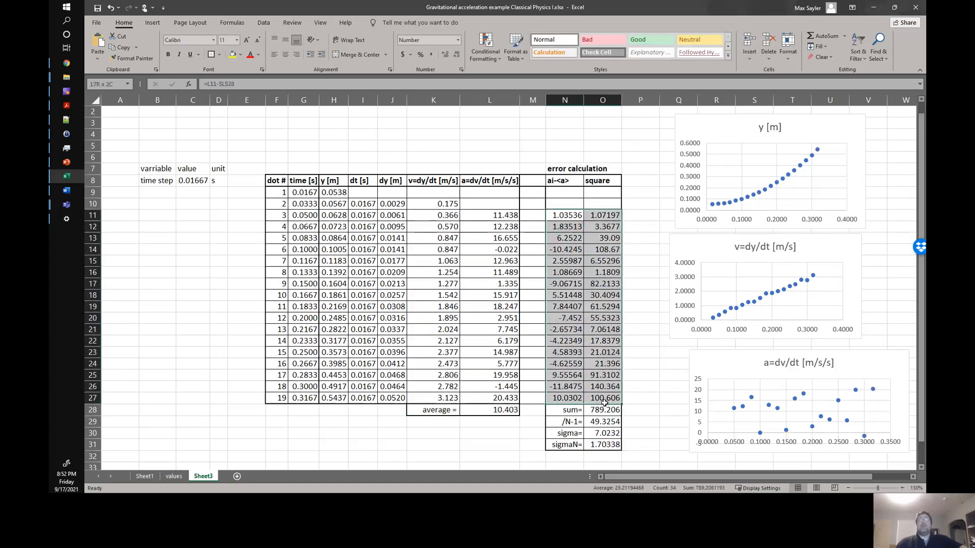
click(654, 414)
click(391, 237)
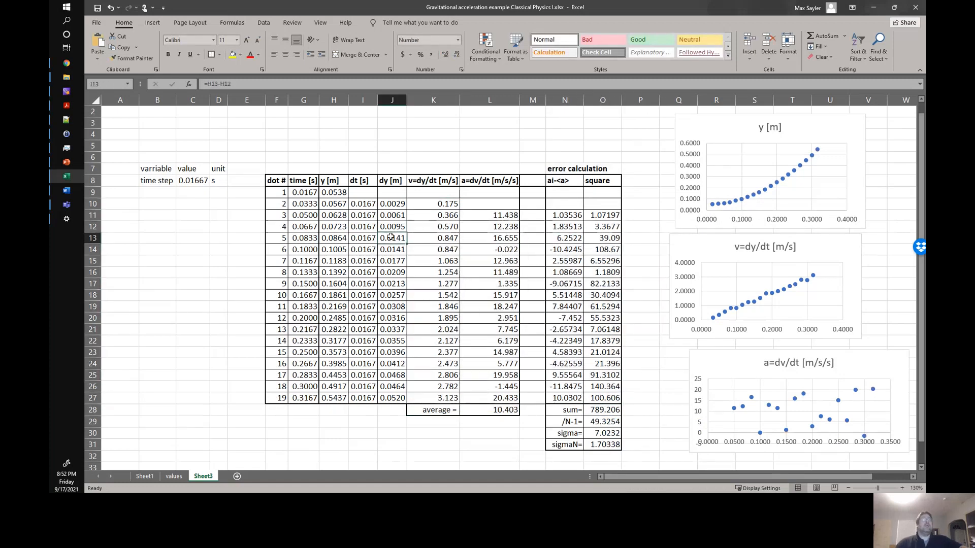
click(67, 191)
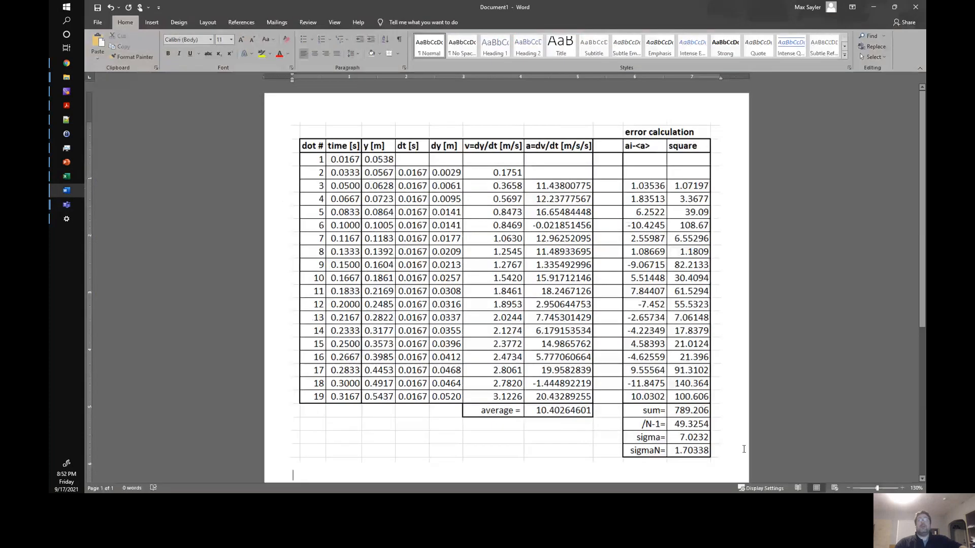
Switch to the Excel workbook, select the table area E6:P32 and preview the second page of the printout
click(66, 176)
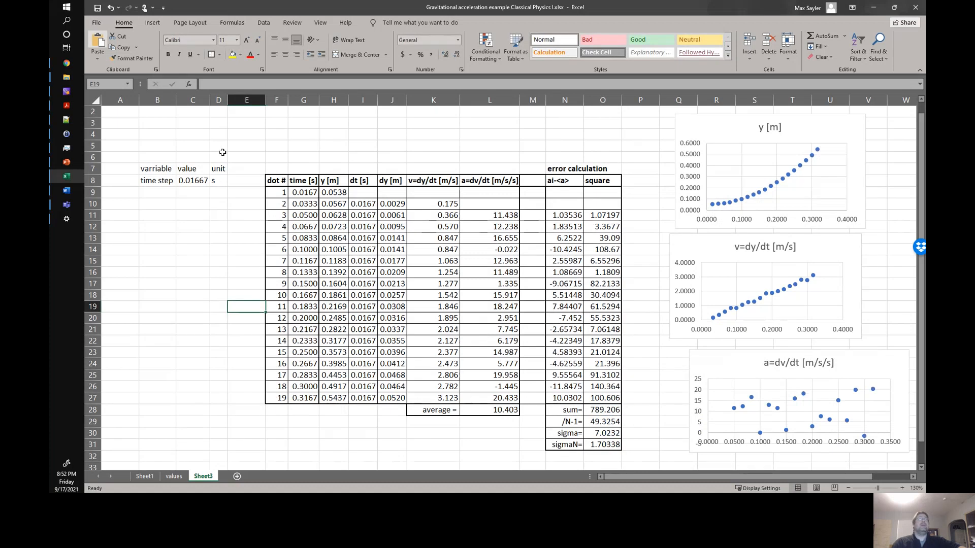
drag(248, 159, 609, 457)
drag(609, 457, 244, 154)
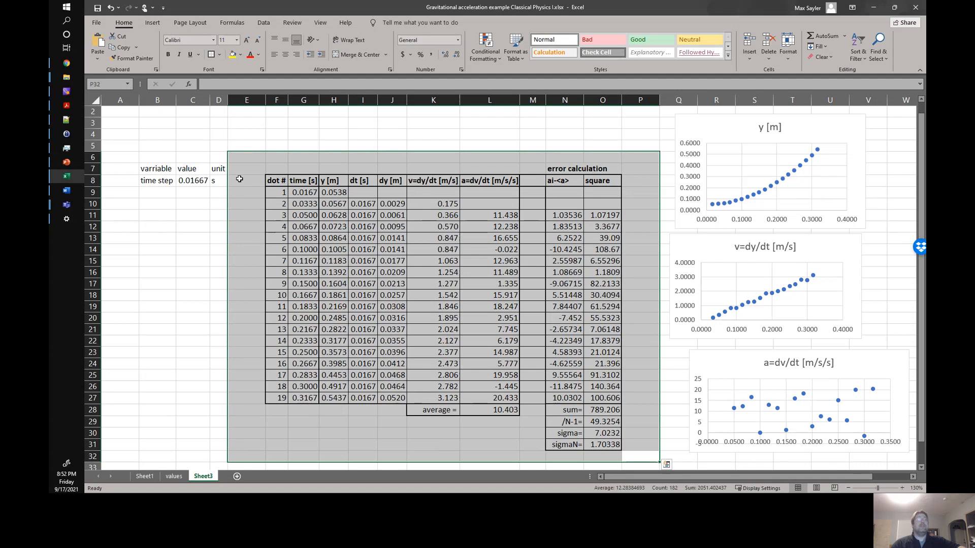
key(ctrl+p)
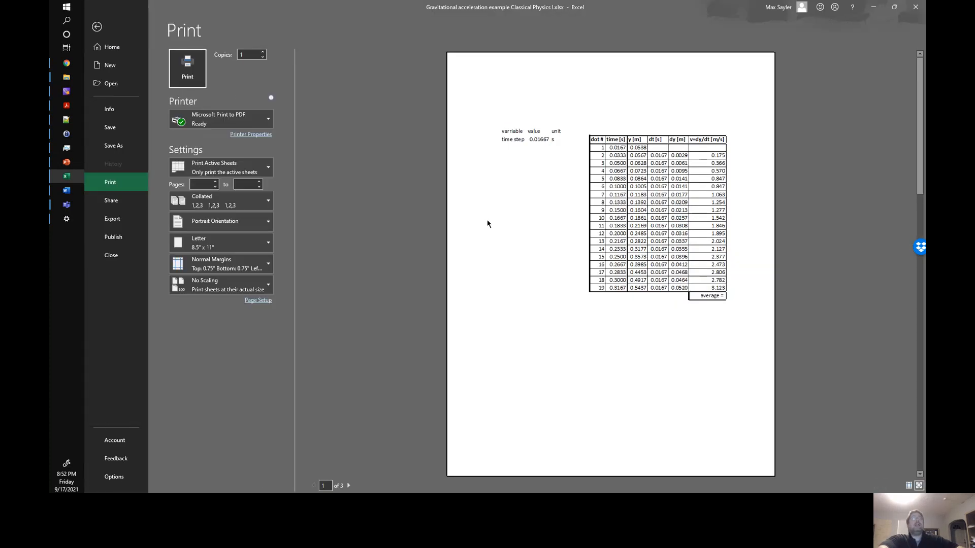
click(349, 485)
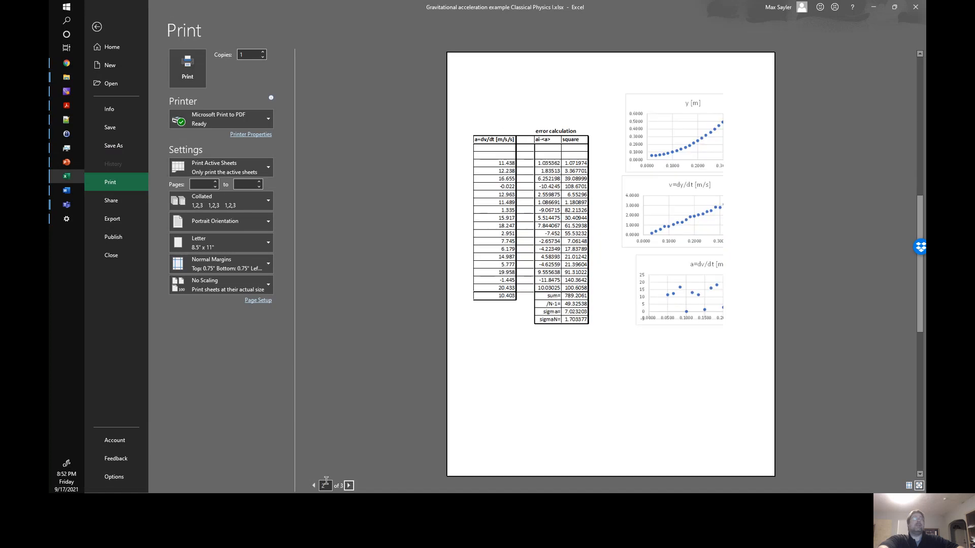
Set the print orientation to landscape, check the first page in the preview and return to the worksheet
click(258, 222)
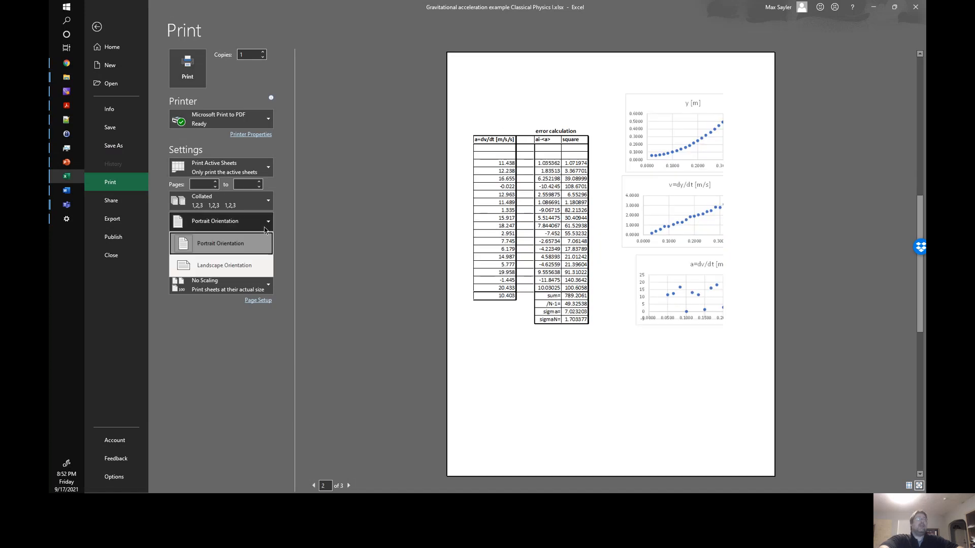
click(223, 264)
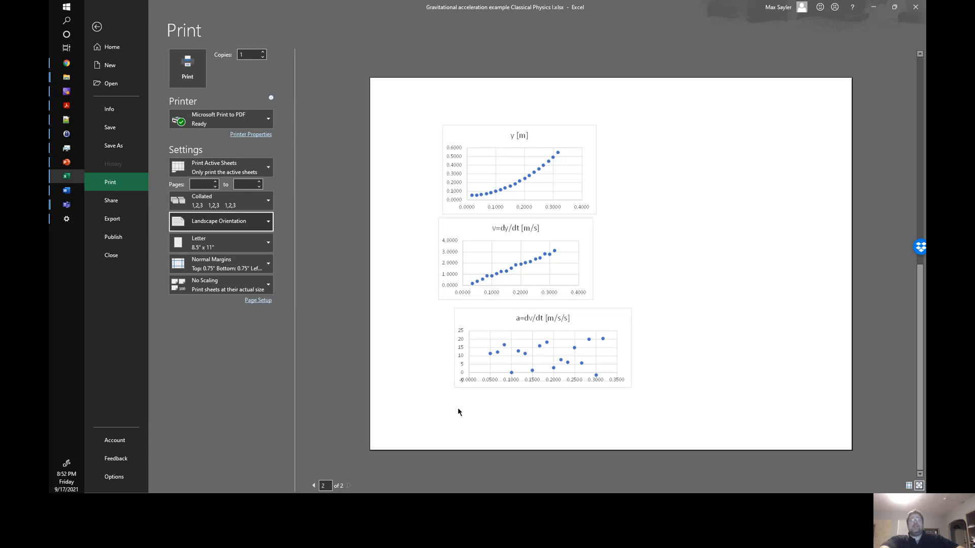
click(314, 486)
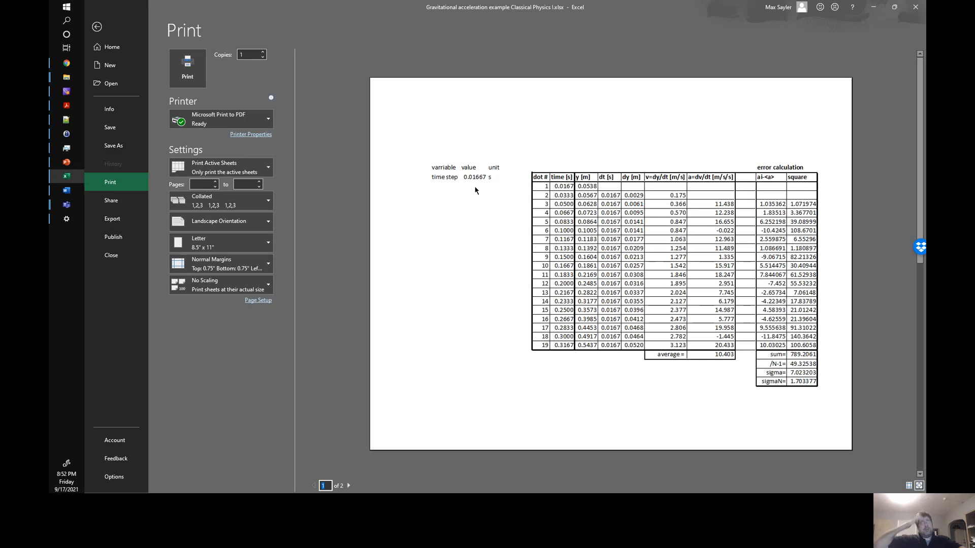
click(97, 26)
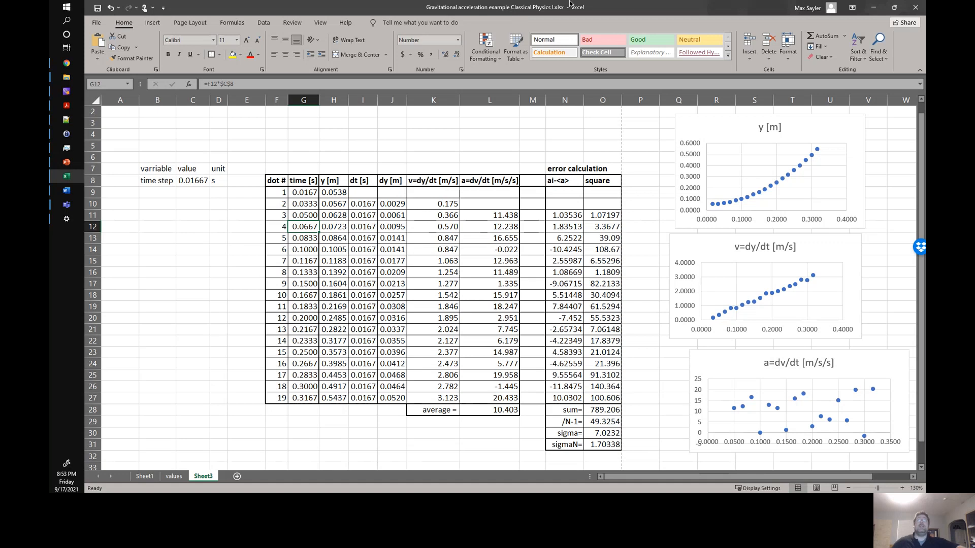
click(218, 340)
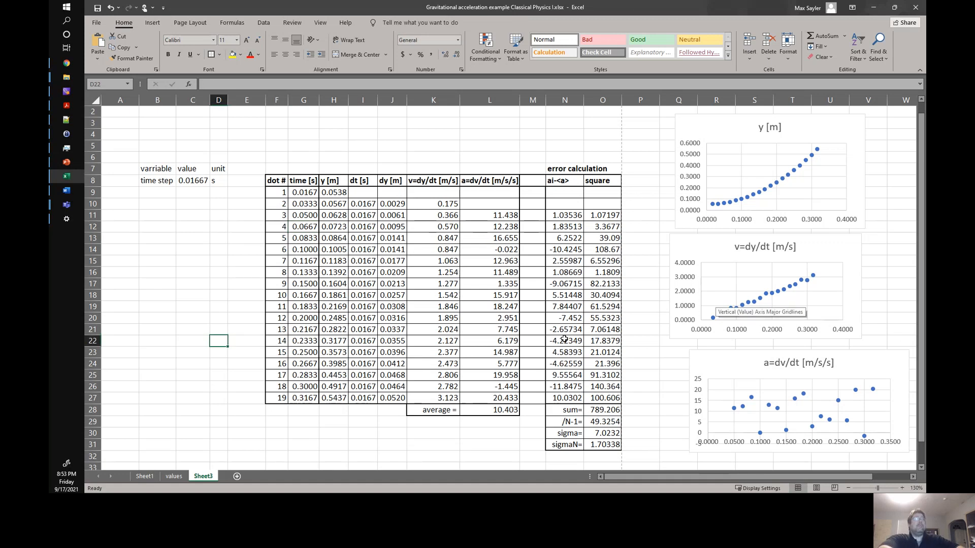
click(206, 303)
click(206, 296)
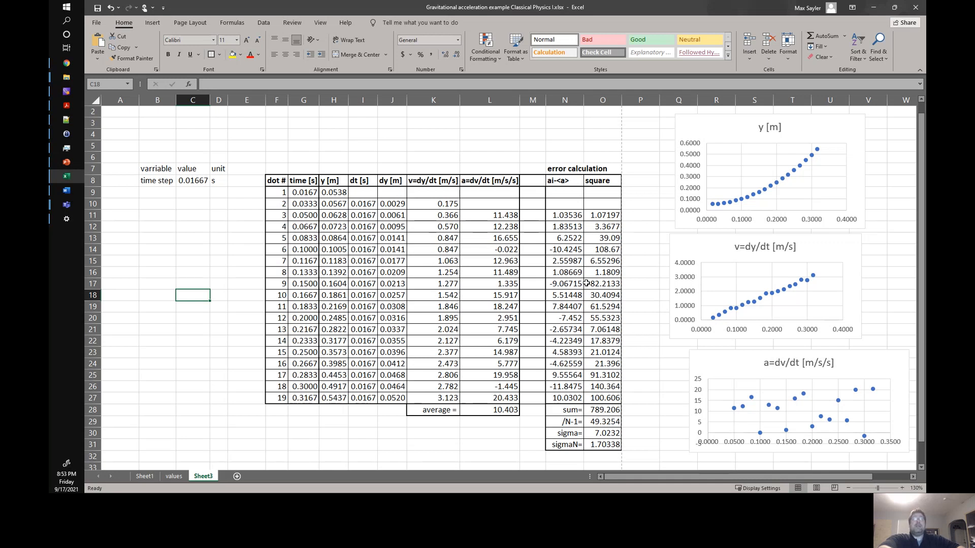
Copy the time values in G9:G27 and paste them into column C starting at C19
click(303, 192)
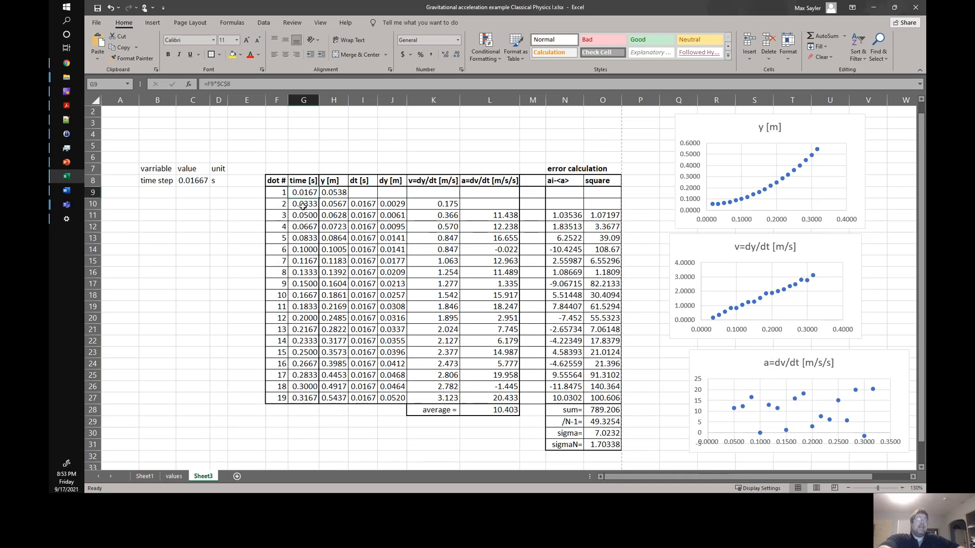
drag(303, 206, 309, 398)
click(309, 397)
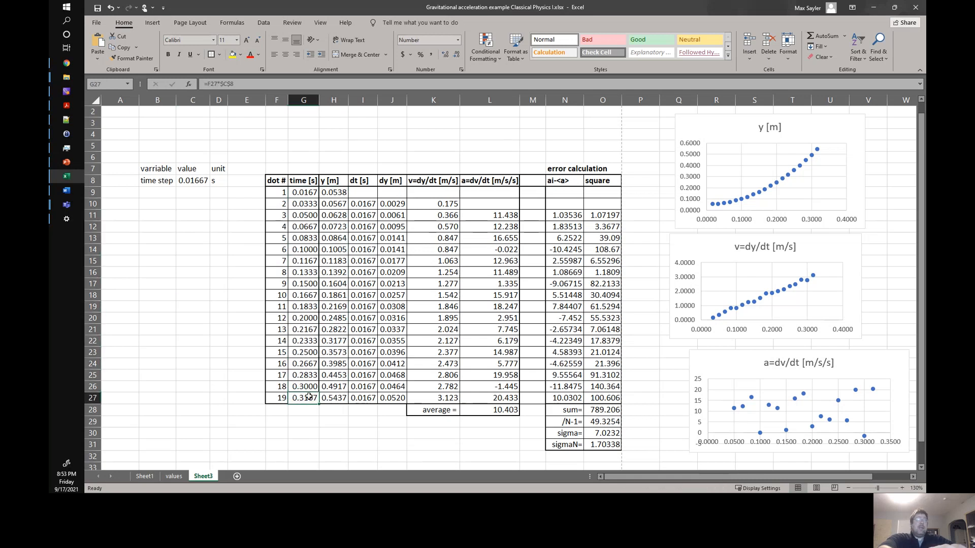
drag(308, 197, 312, 395)
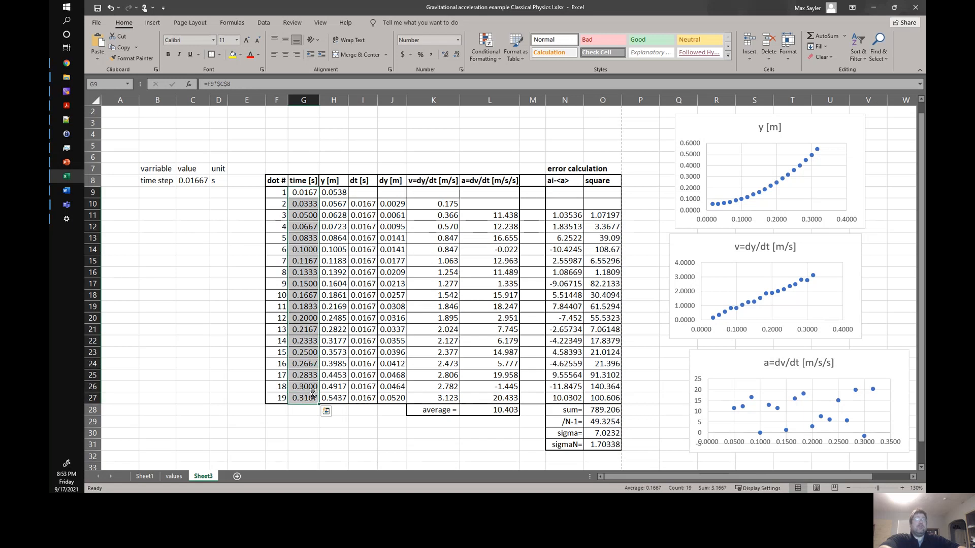
key(ctrl+c)
click(198, 304)
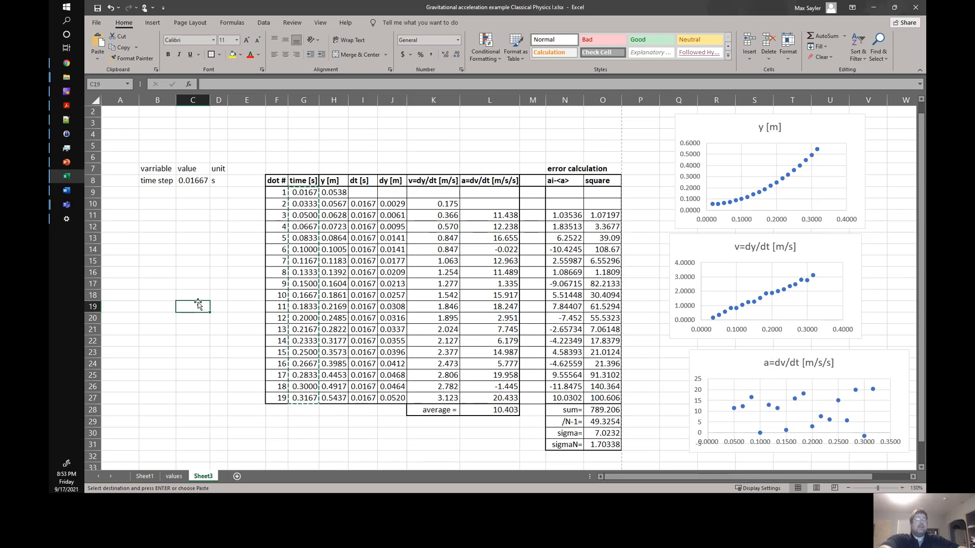
key(ctrl+v)
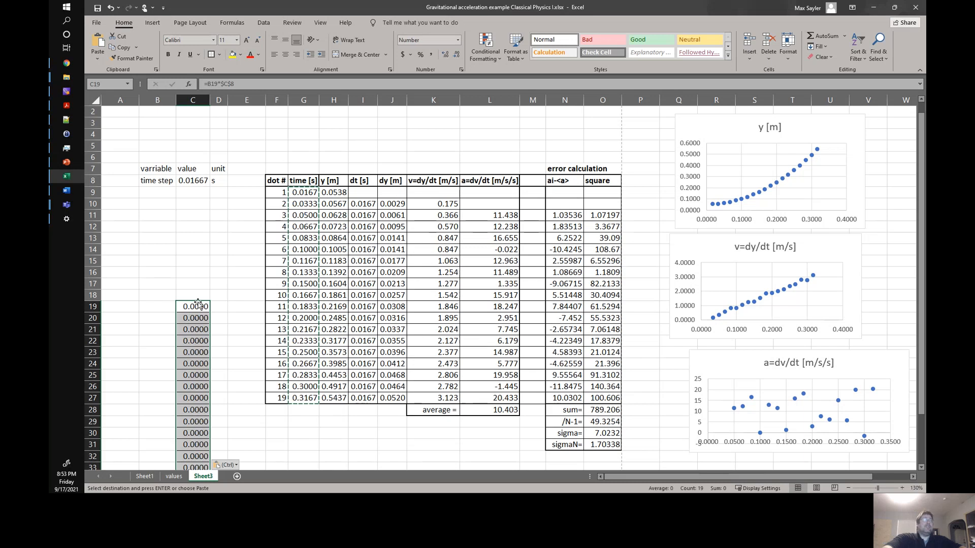
Clear the pasted values in column C, undo both the clearing and the paste, and cancel the copy selection
key(Escape)
key(Delete)
click(221, 305)
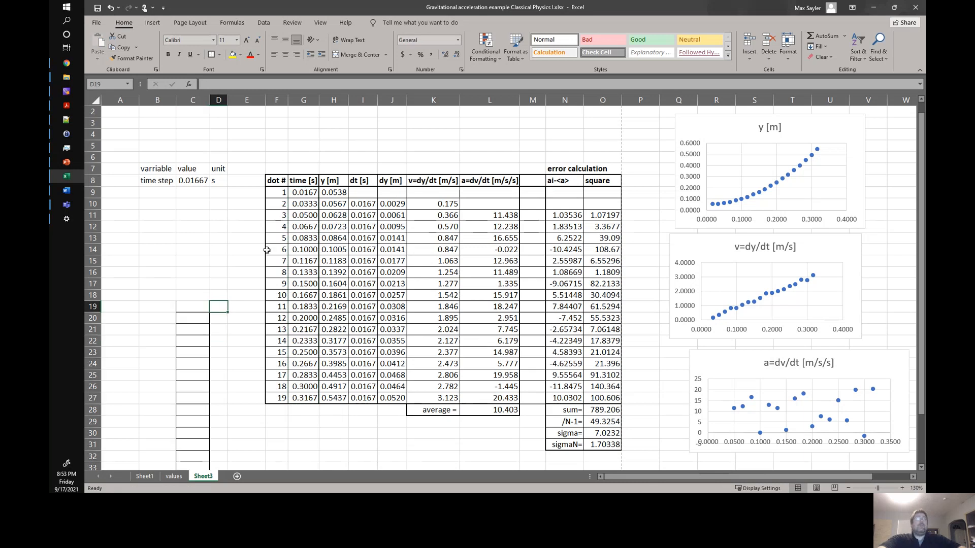
key(ctrl+z)
key(ctrl+z)
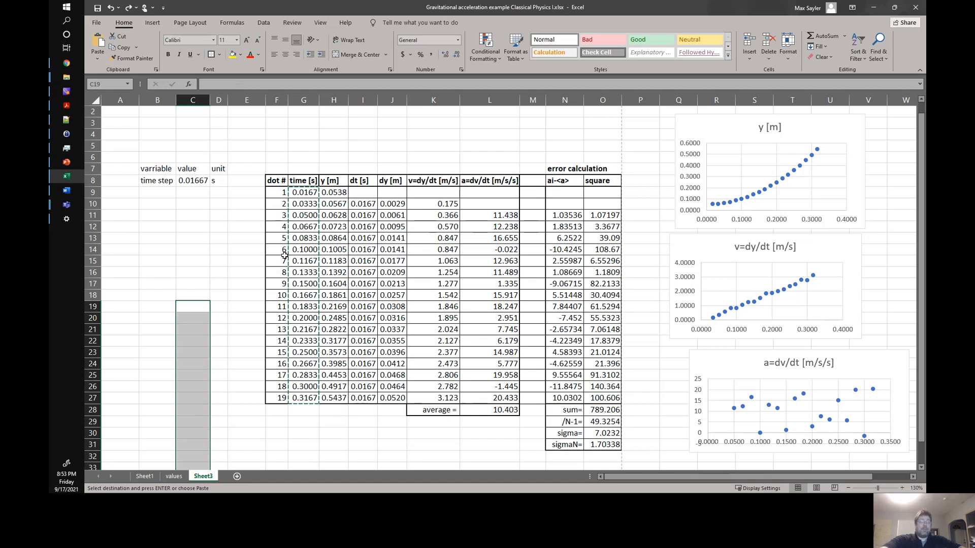
key(Escape)
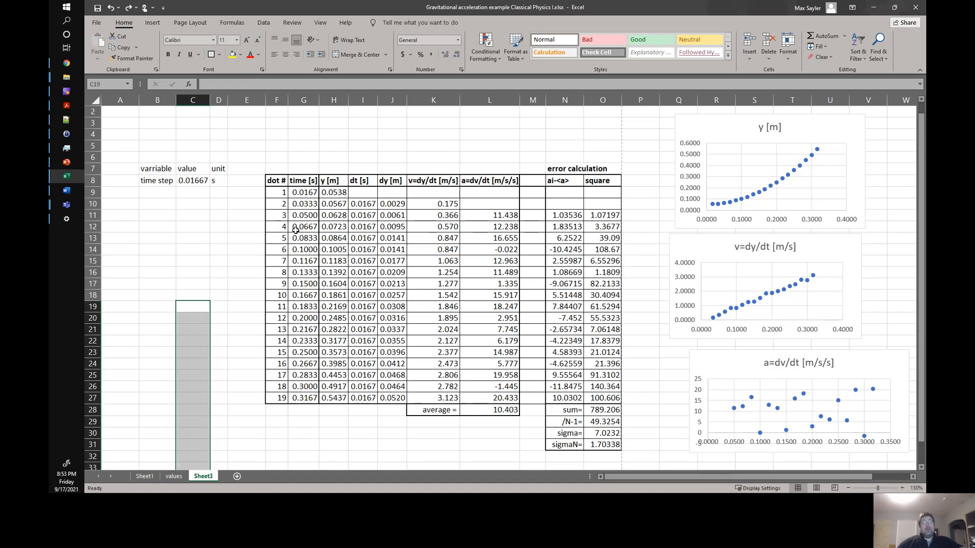
click(325, 431)
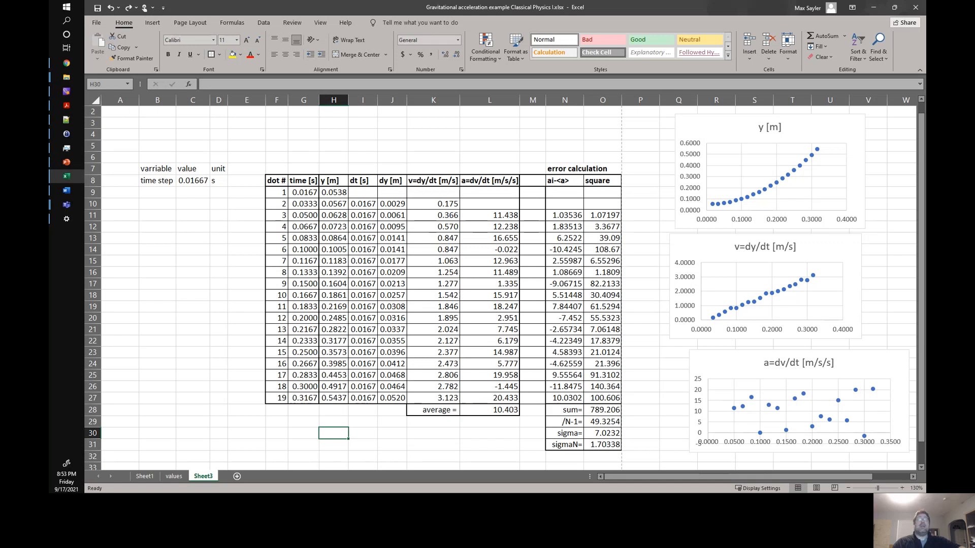
key(alt+Tab)
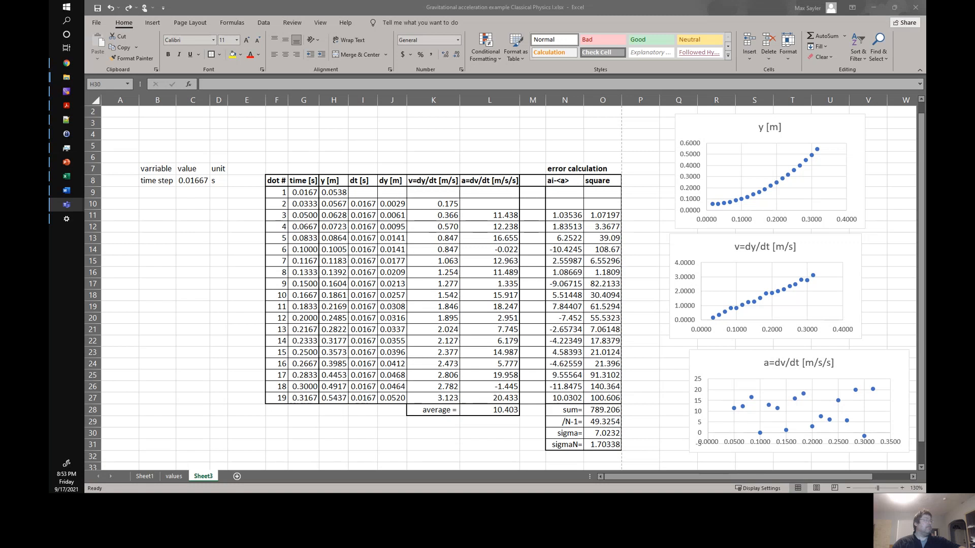